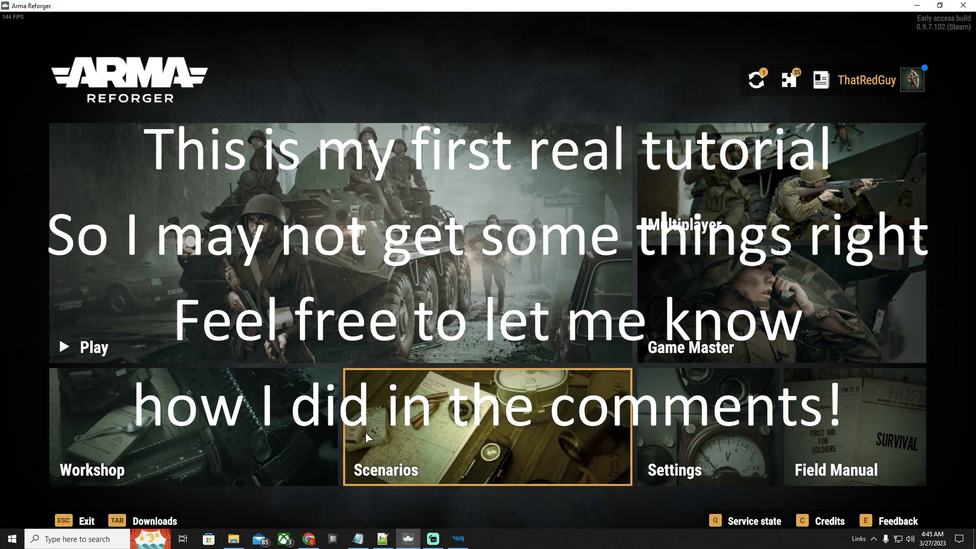
View the game's mod Workshop, return to the main menu and minimize the game
left_click(133, 430)
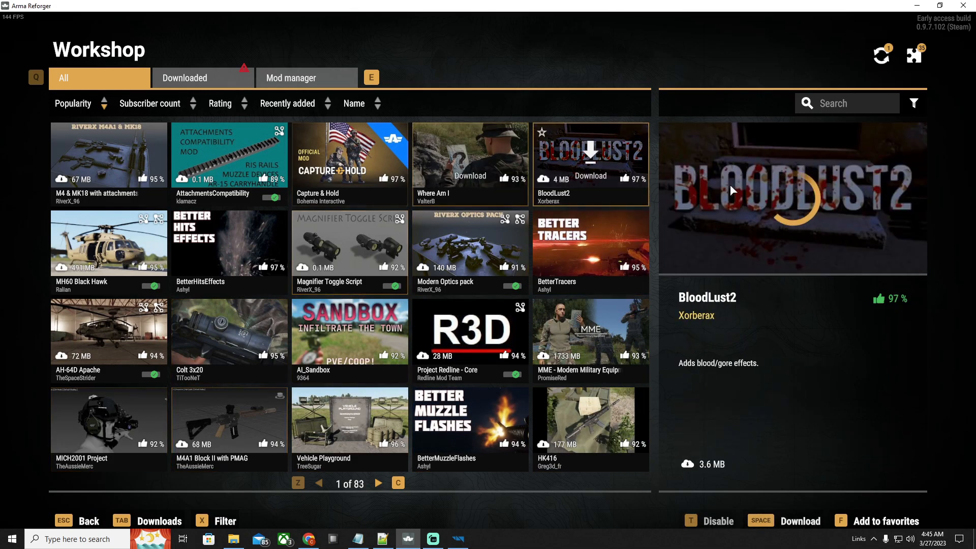
left_click(92, 522)
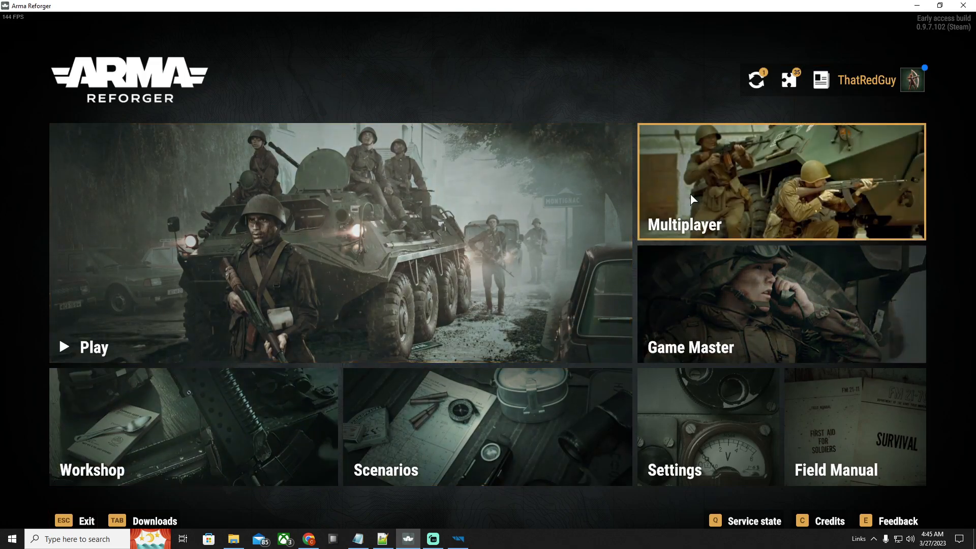
left_click(917, 5)
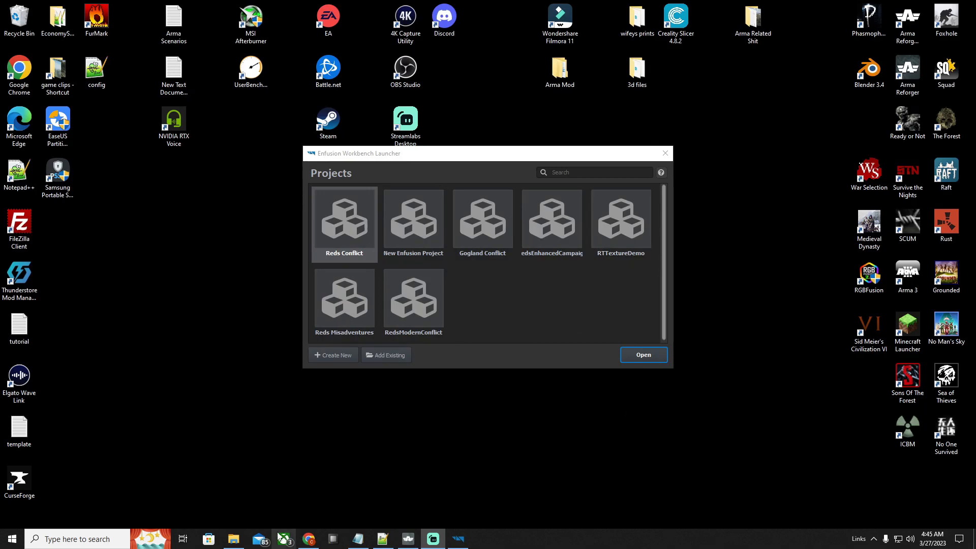
Switch to File Explorer and open the ArmaReforger addons folder inside Documents > My Games
left_click(233, 539)
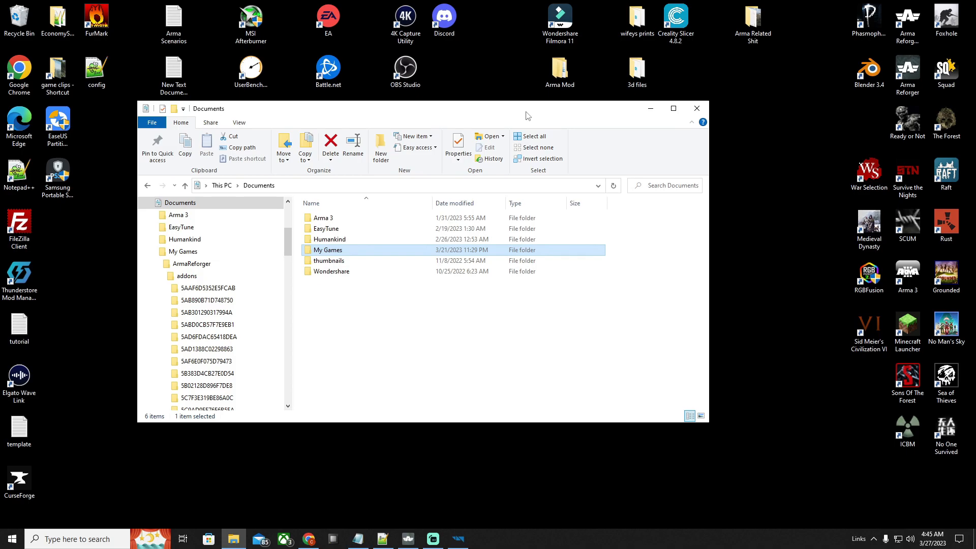
left_click_drag(528, 116, 565, 151)
scroll(273, 273, "up", 1)
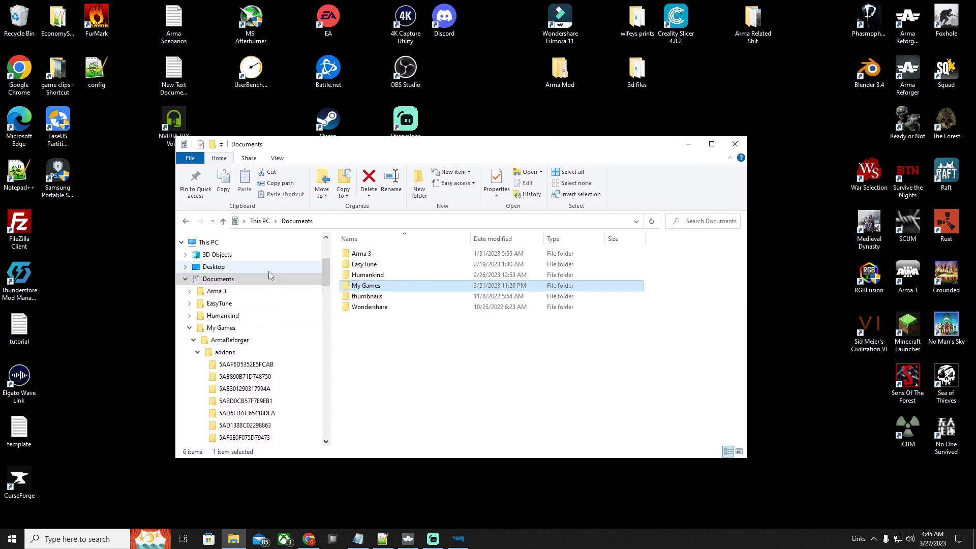
left_click(222, 281)
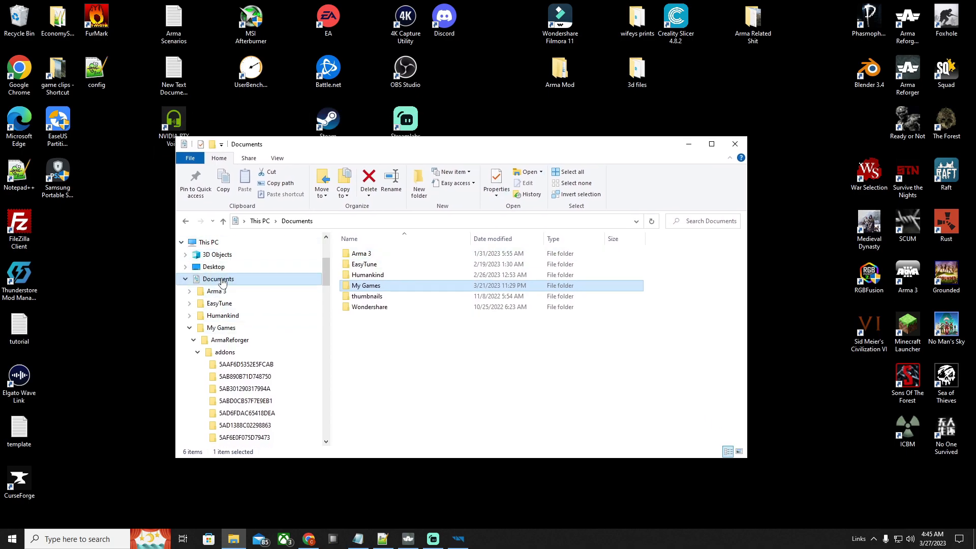
double_click(366, 285)
double_click(381, 254)
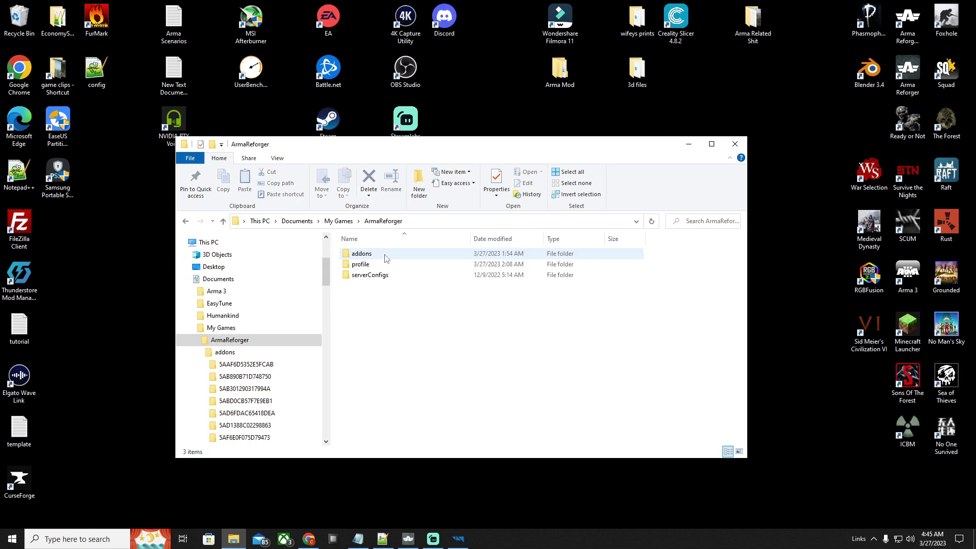
double_click(385, 256)
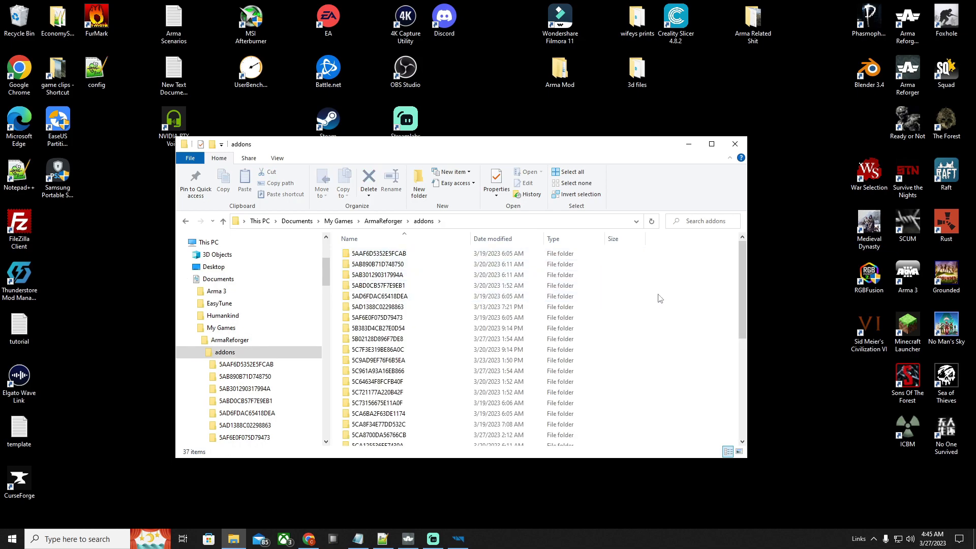
Copy all the mod folders in the ArmaReforger addons folder, leaving out the scenarioMeta file
scroll(662, 288, "down", 1)
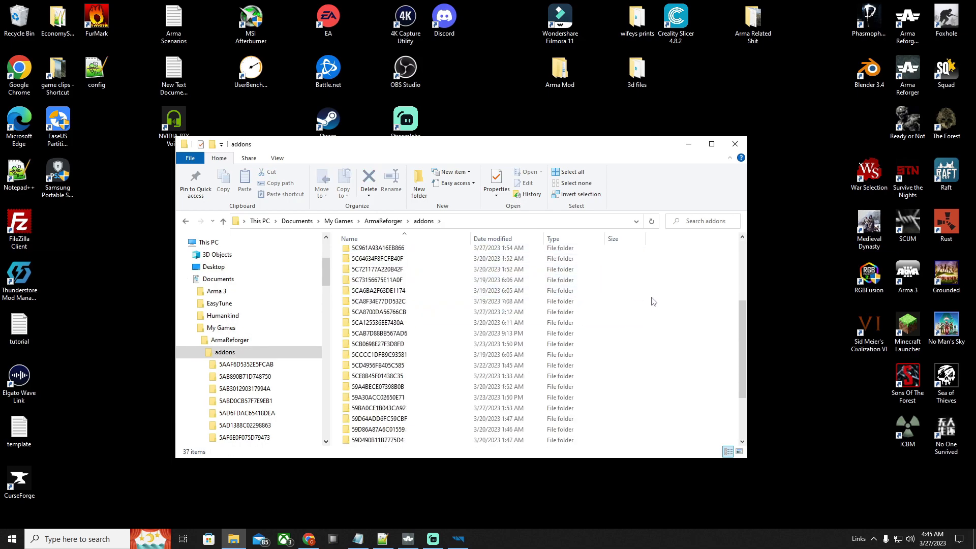
scroll(360, 258, "up", 1)
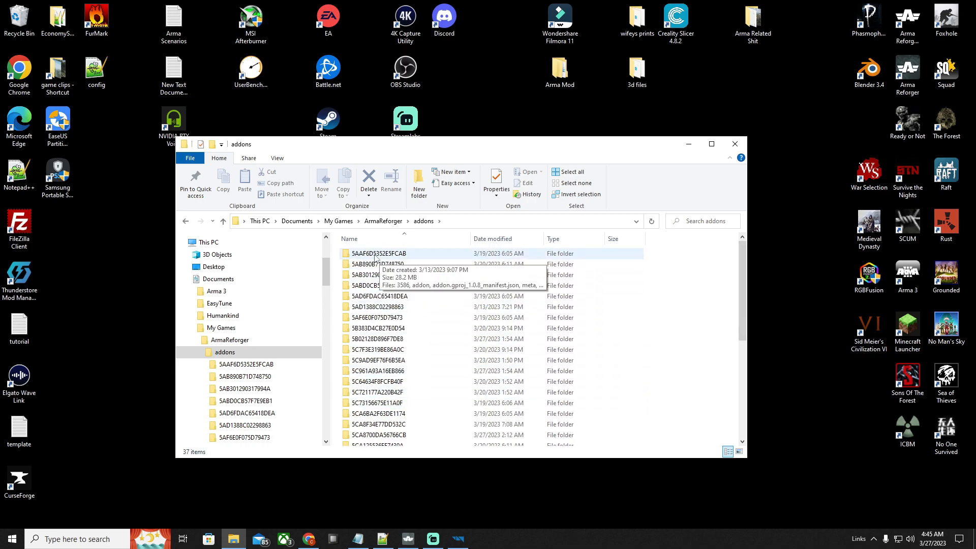
scroll(630, 294, "down", 4)
scroll(630, 293, "up", 4)
left_click_drag(645, 254, 543, 435)
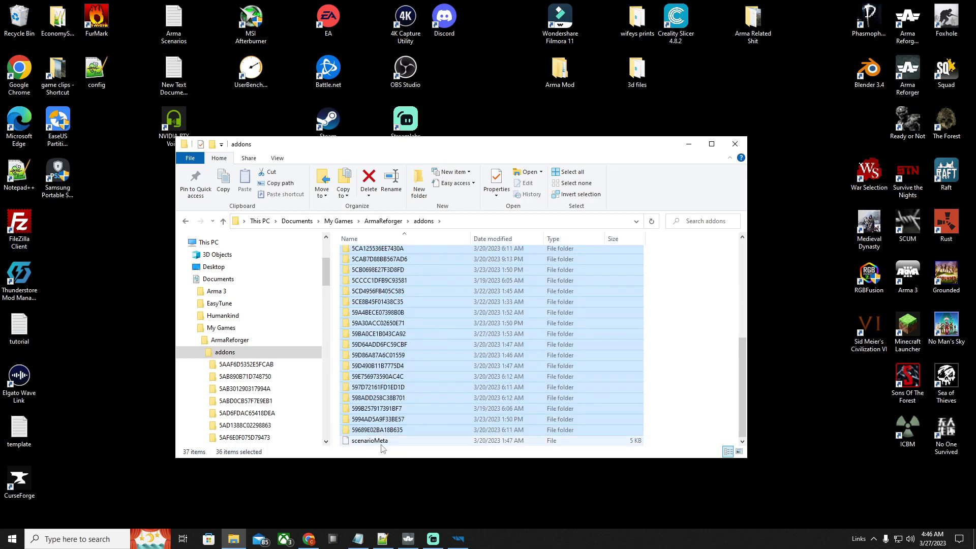
scroll(390, 310, "up", 4)
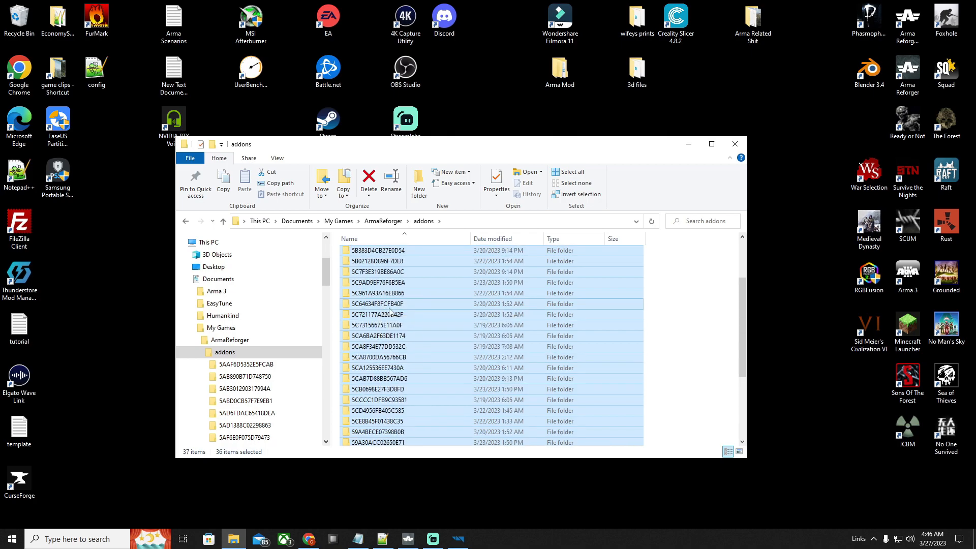
scroll(389, 310, "up", 3)
right_click(629, 301)
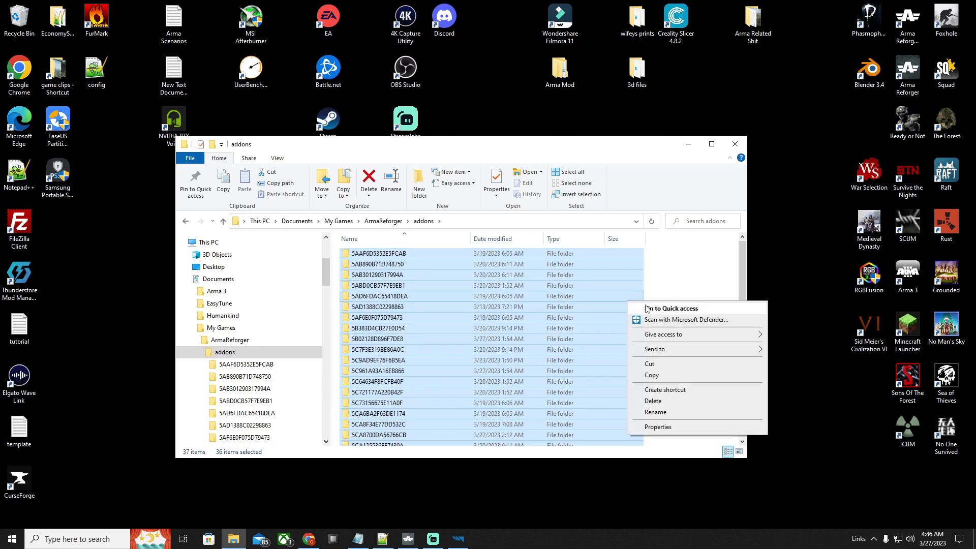
left_click(652, 376)
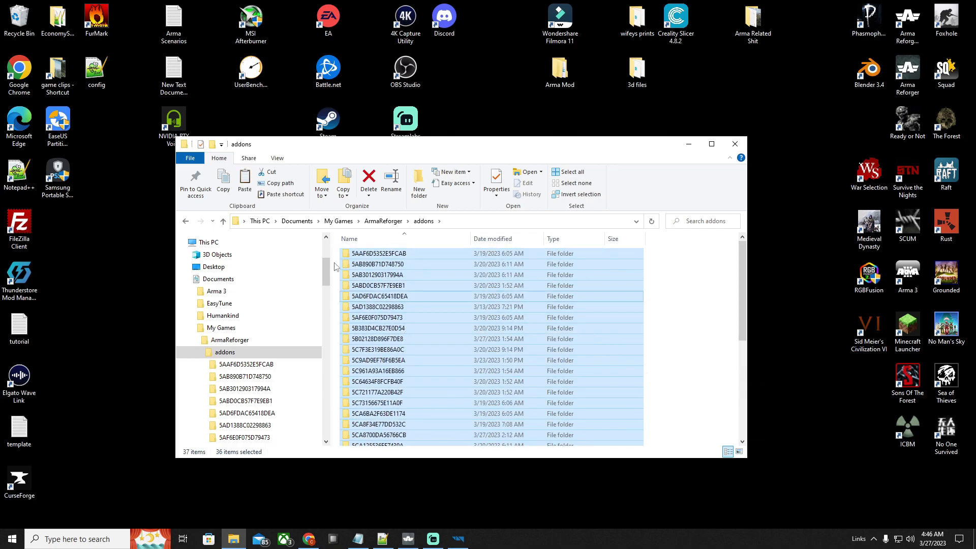
Paste the copied mod folders into the addons folder of My Games > ArmaReforgerWorkbench and close the file window
left_click(323, 222)
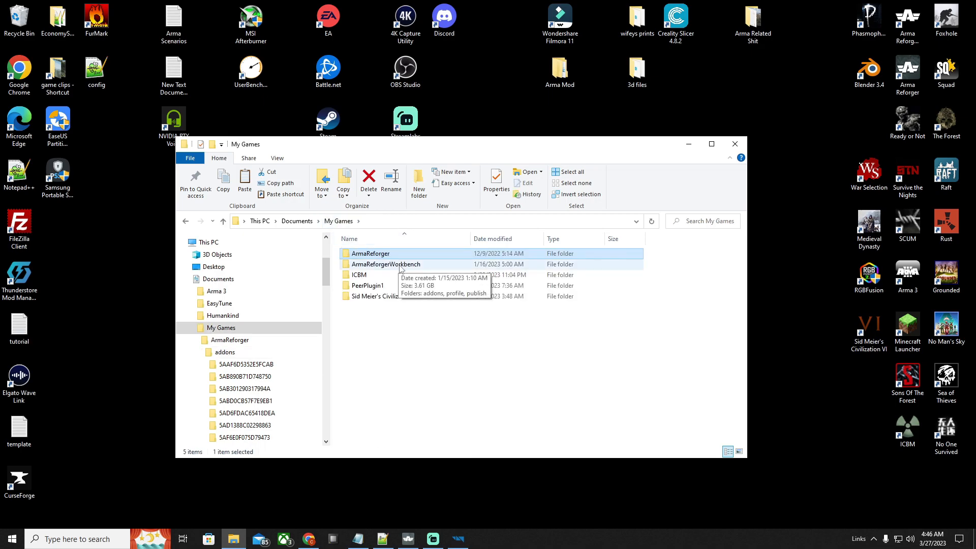
double_click(400, 265)
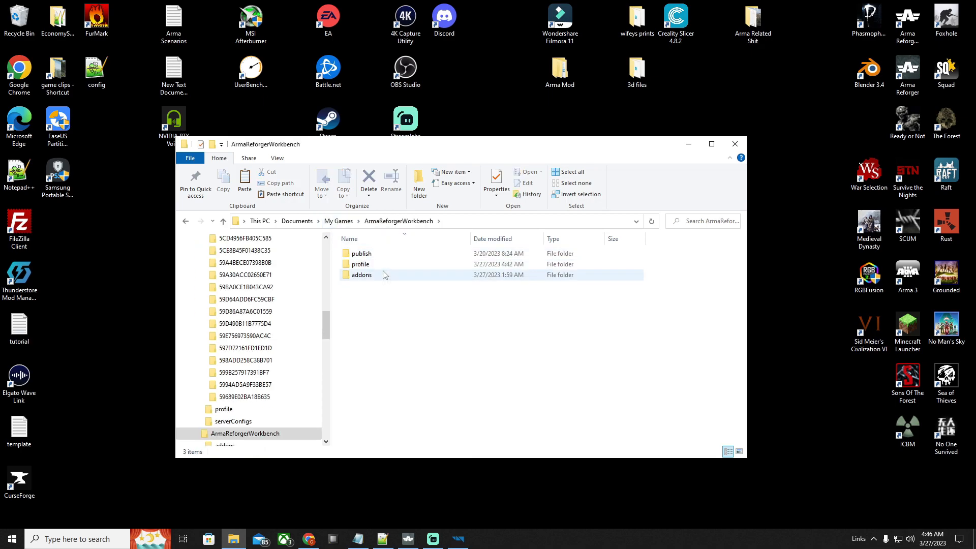
double_click(384, 275)
right_click(642, 274)
left_click(657, 266)
right_click(653, 265)
left_click(672, 337)
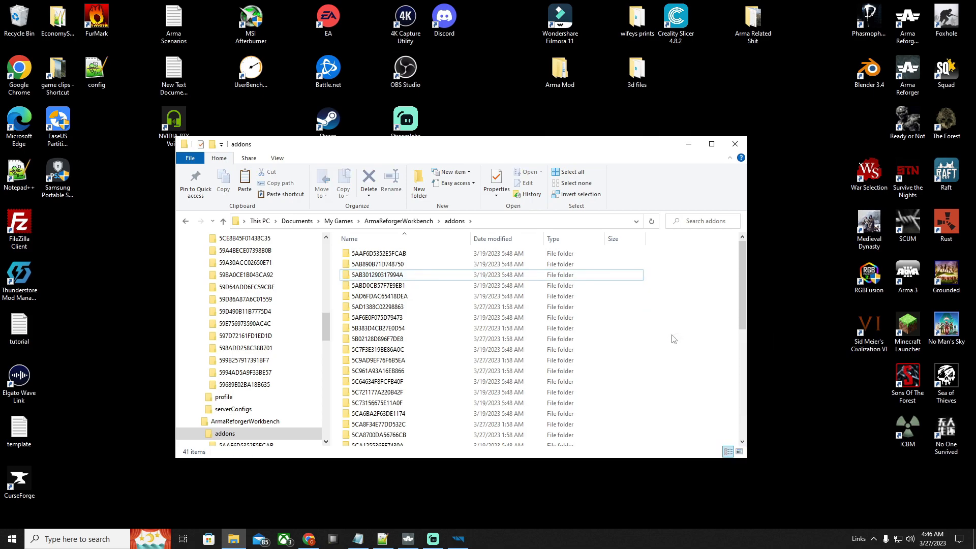
scroll(641, 305, "down", 6)
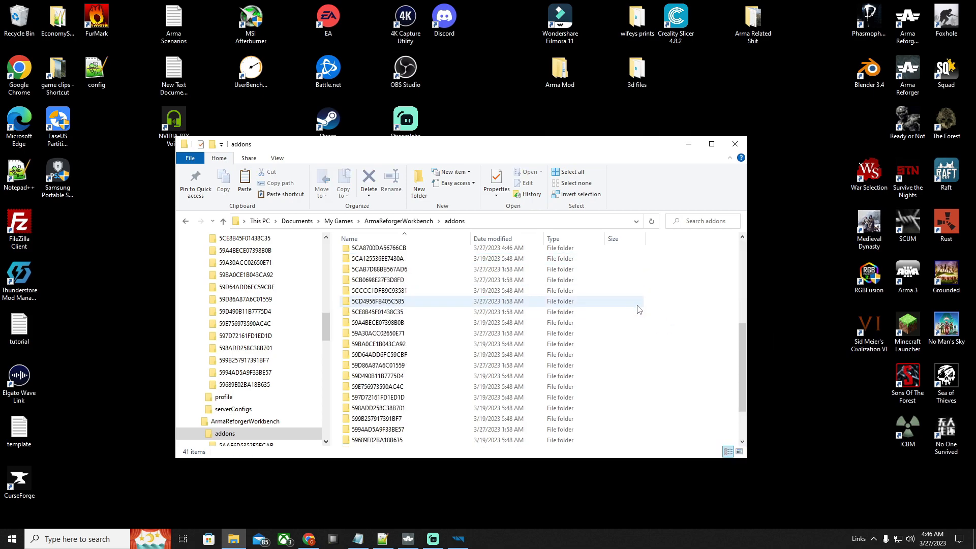
scroll(638, 307, "up", 3)
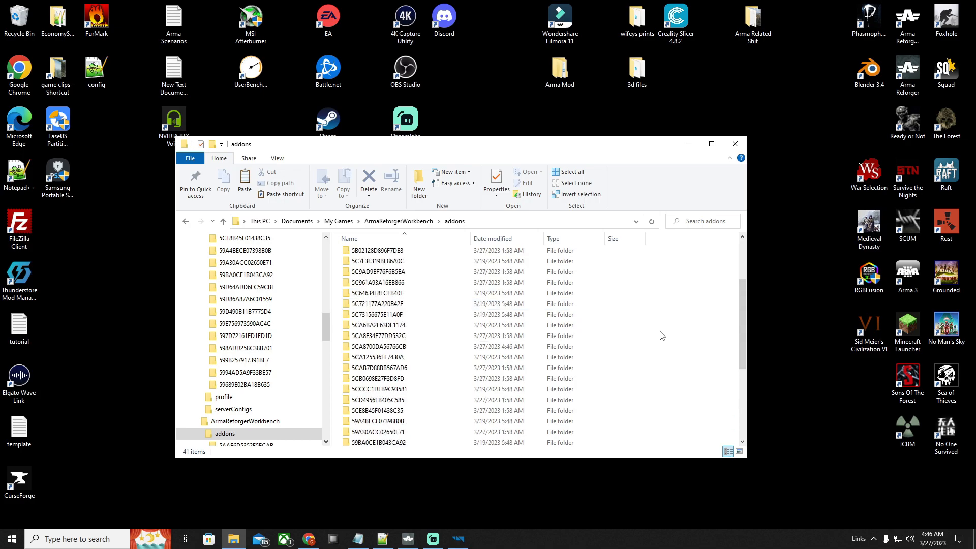
left_click(734, 144)
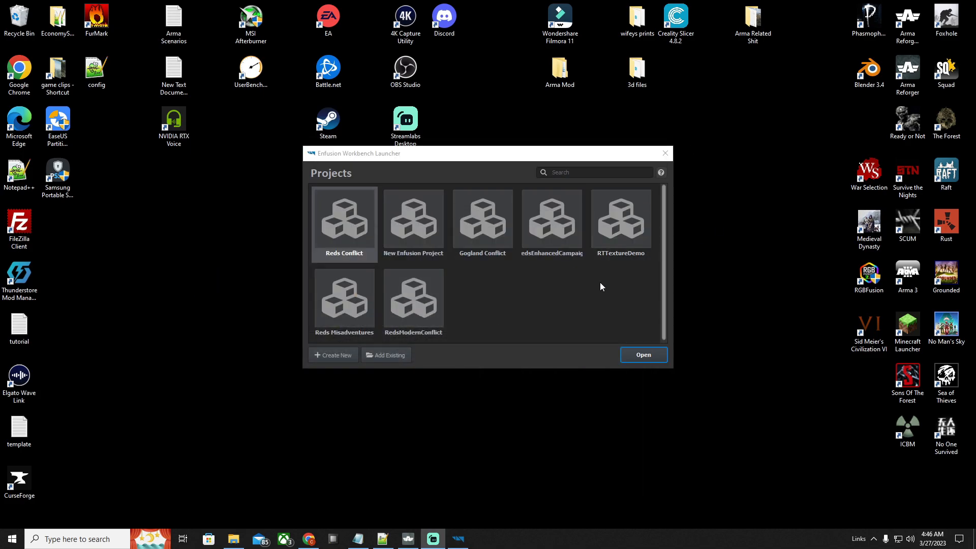
Start a new project named "test conflict 32" in the Enfusion Workbench Launcher and browse its available dependencies
left_click(339, 355)
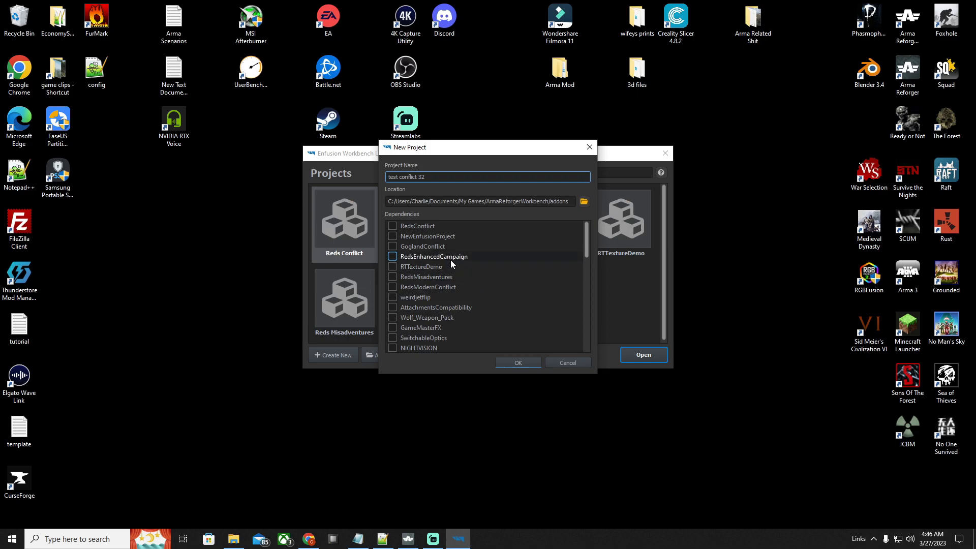
scroll(430, 257, "down", 3)
scroll(442, 284, "down", 1)
scroll(441, 299, "down", 3)
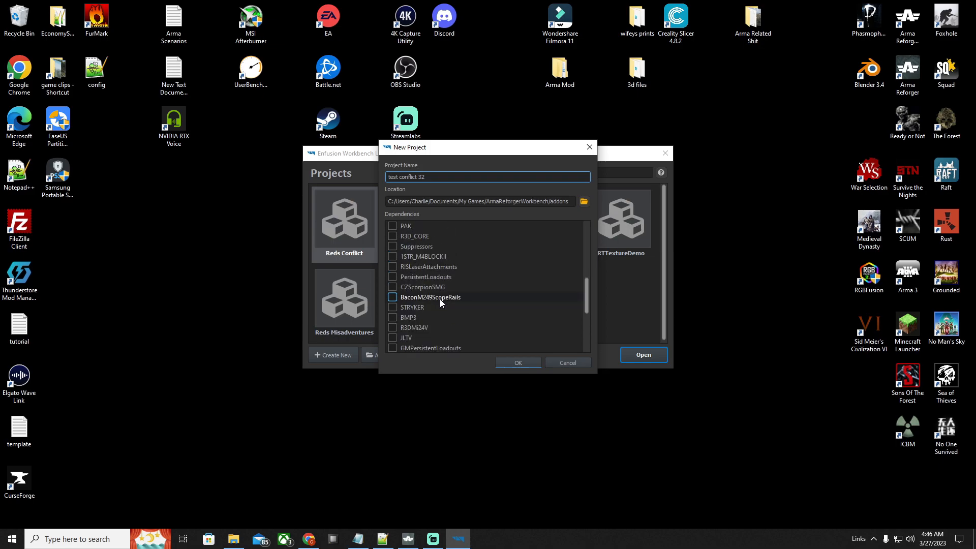
Switch to Arma Reforger and check the dependencies of the downloaded M4A1 Block II and URG-I mod in the Workshop
left_click(409, 539)
left_click(261, 407)
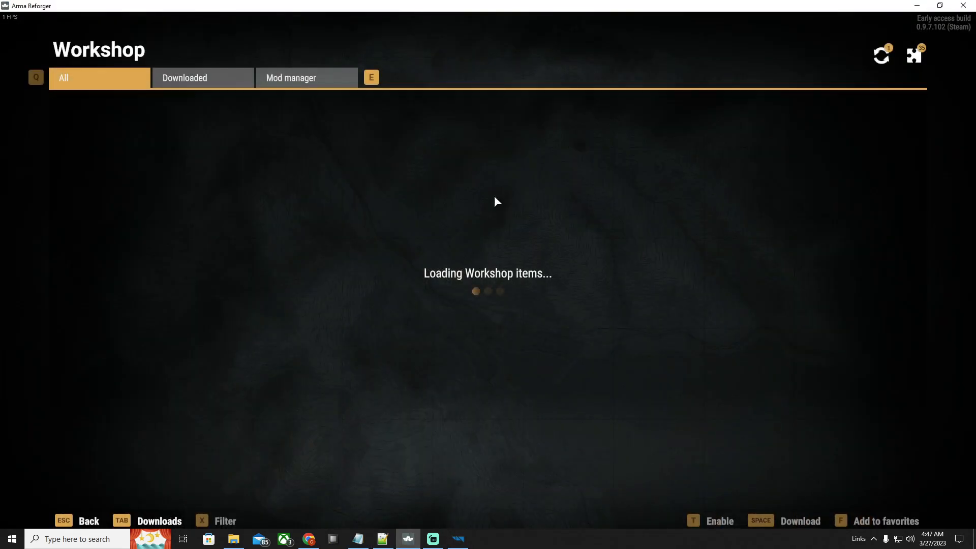
left_click(216, 86)
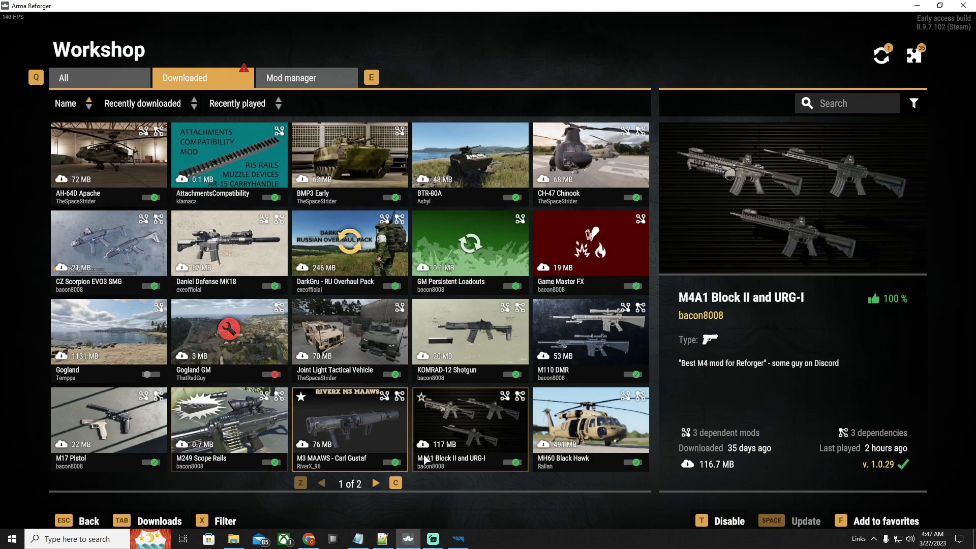
left_click(492, 430)
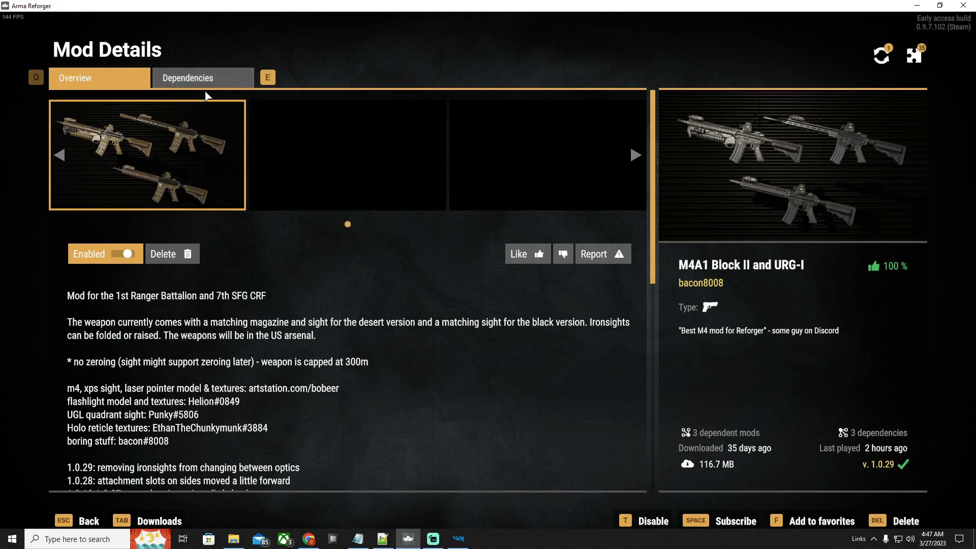
left_click(208, 81)
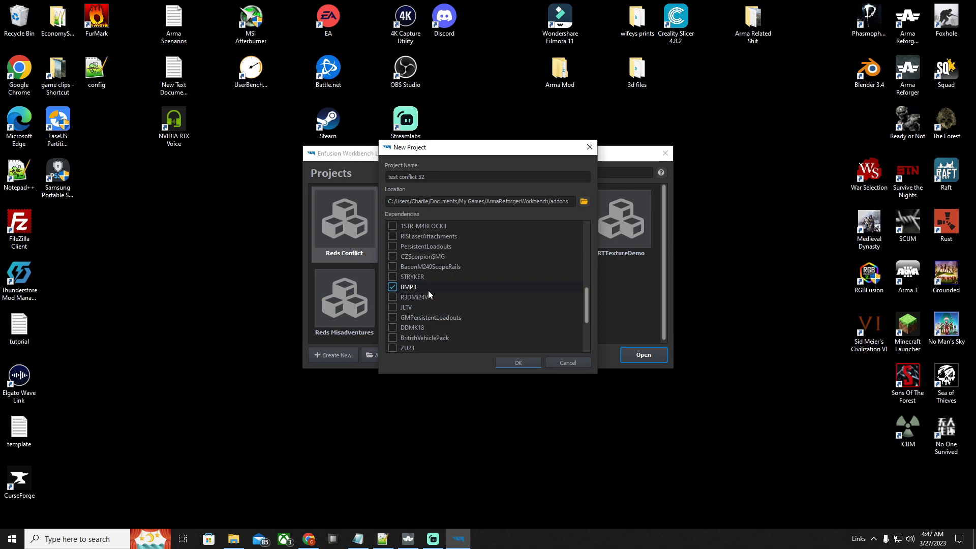
Enable AttachmentsCompatibility, Suppressors, 1STR_M4BLOCKII, RISLaserAttachments and BMP3 as dependencies of the new project and create it
scroll(430, 291, "up", 4)
scroll(410, 254, "down", 5)
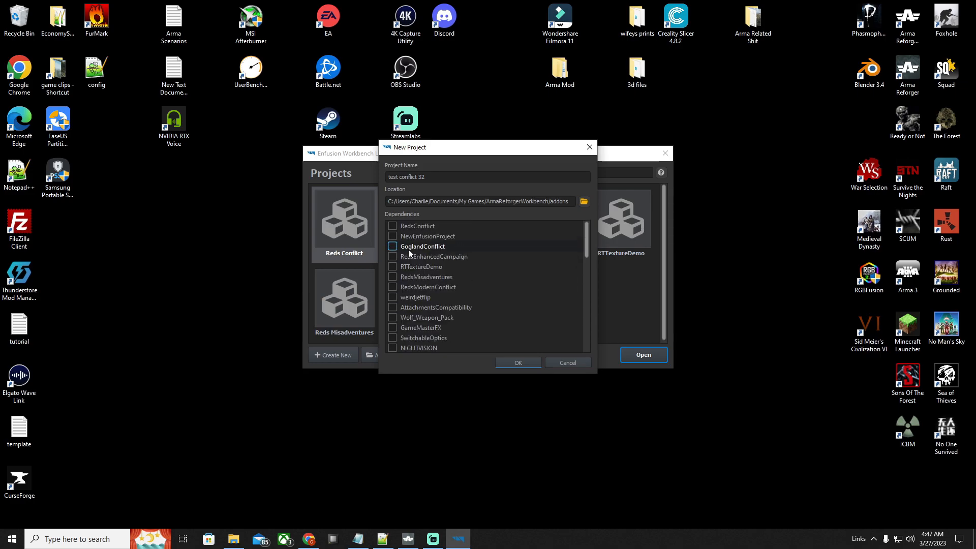
scroll(422, 308, "up", 6)
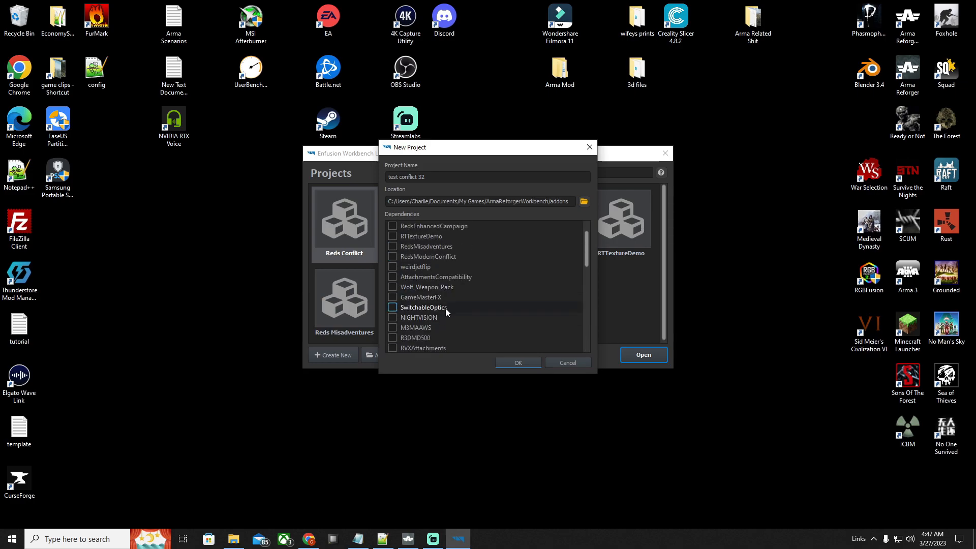
left_click(392, 327)
scroll(471, 287, "down", 2)
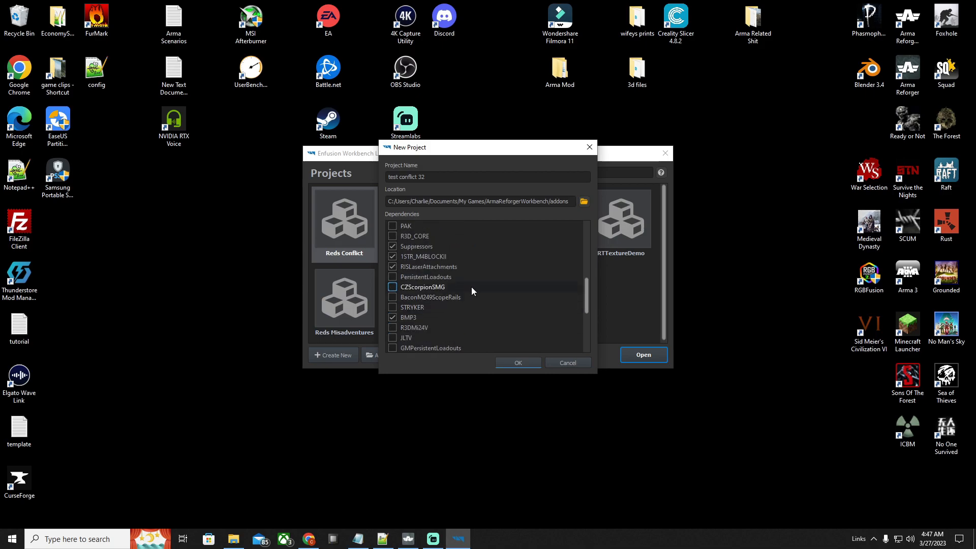
left_click(525, 360)
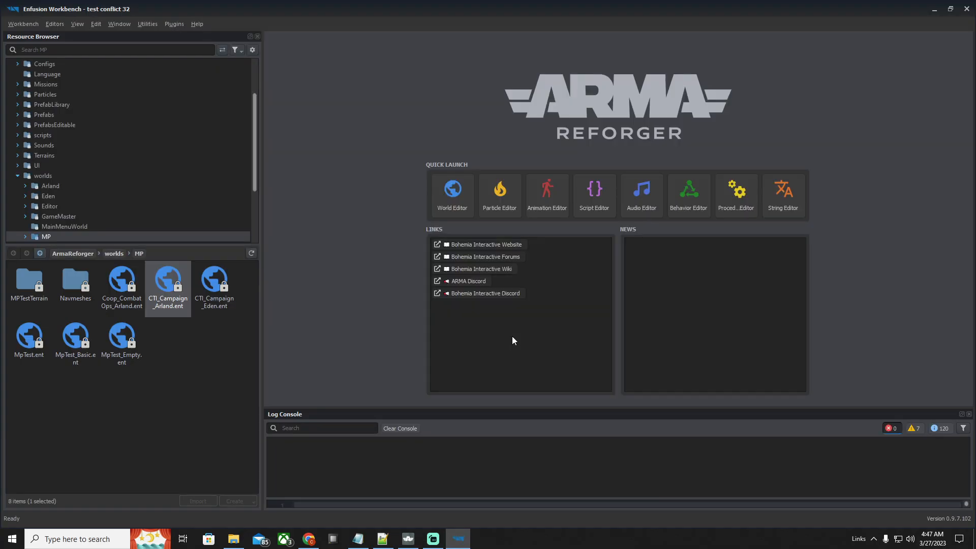
Open the world CTI_Campaign_Arland.ent from ArmaReforger > worlds > MP in the World Editor
scroll(106, 162, "up", 5)
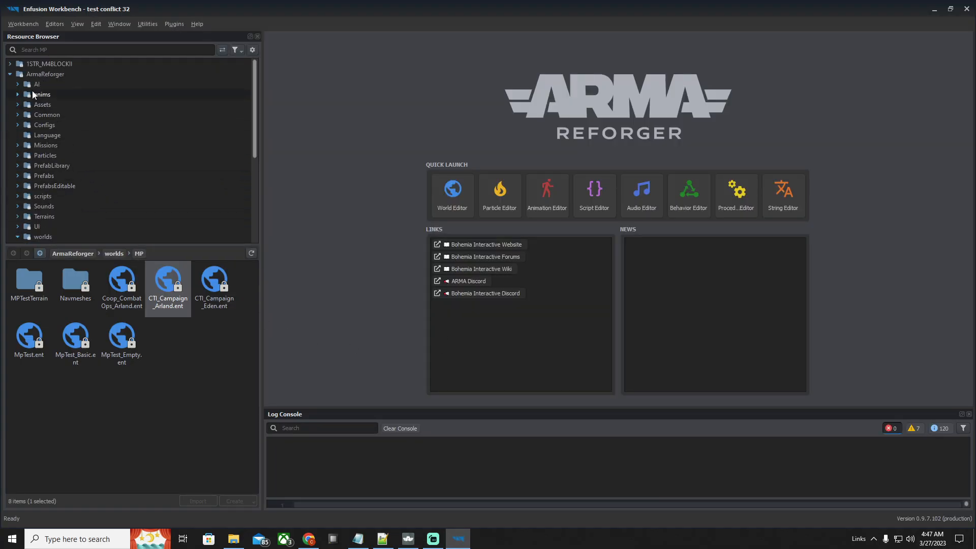
left_click(10, 74)
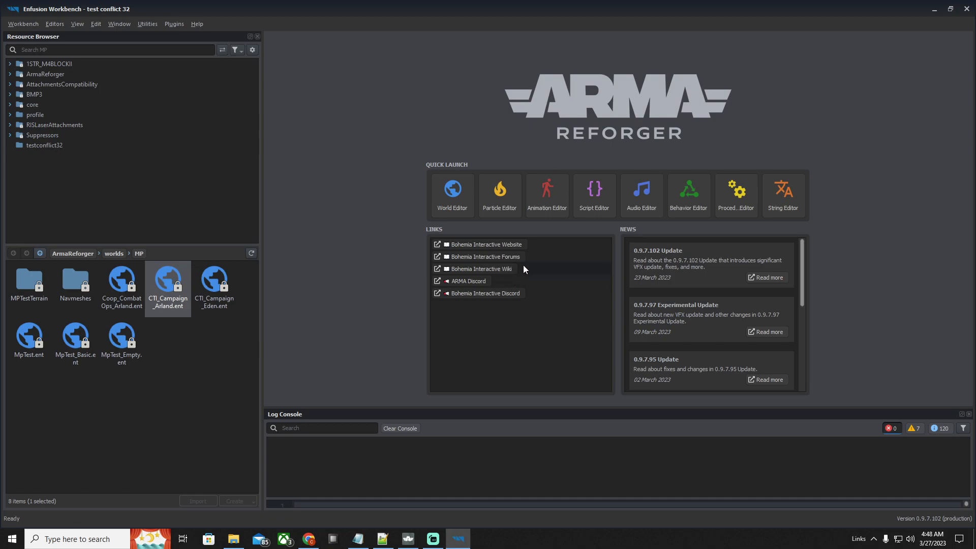
left_click(37, 75)
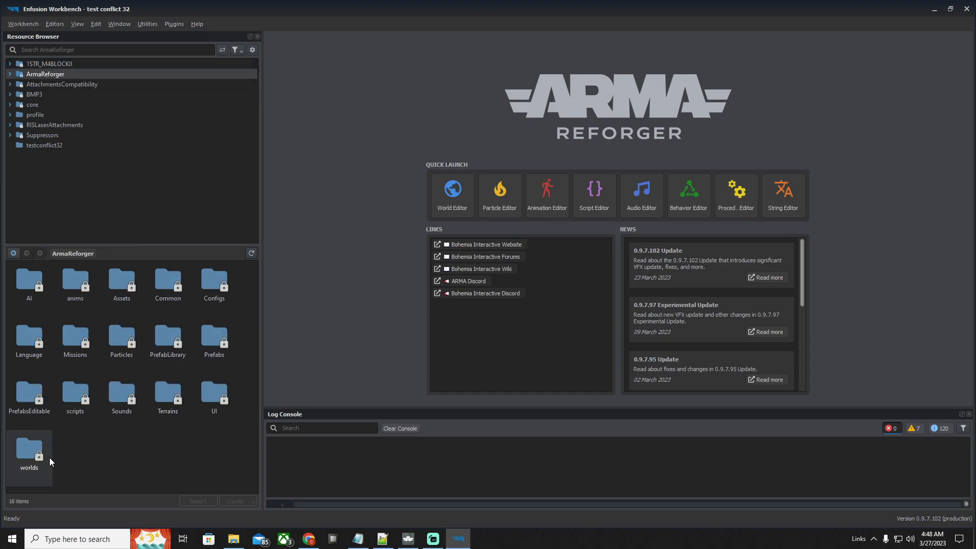
double_click(36, 454)
double_click(29, 336)
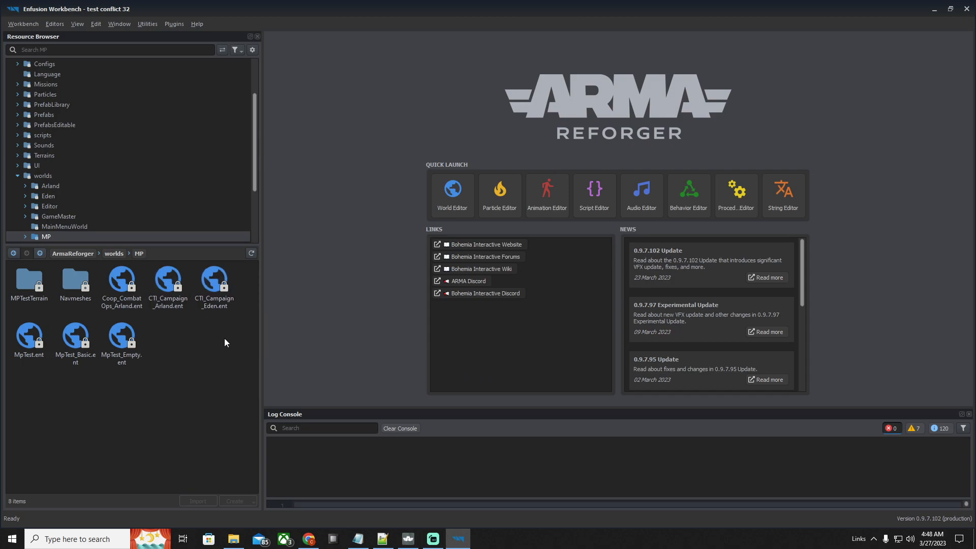
double_click(176, 306)
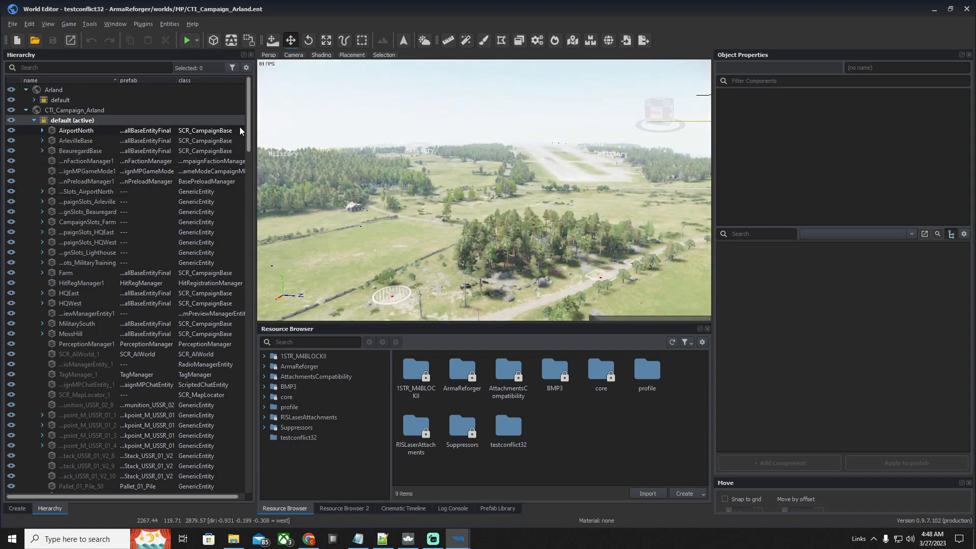
Collapse the Arland base world and list the entities in the default layer of CTI_Campaign_Arland
left_click_drag(249, 137, 285, 144)
scroll(292, 152, "down", 4)
scroll(119, 141, "up", 3)
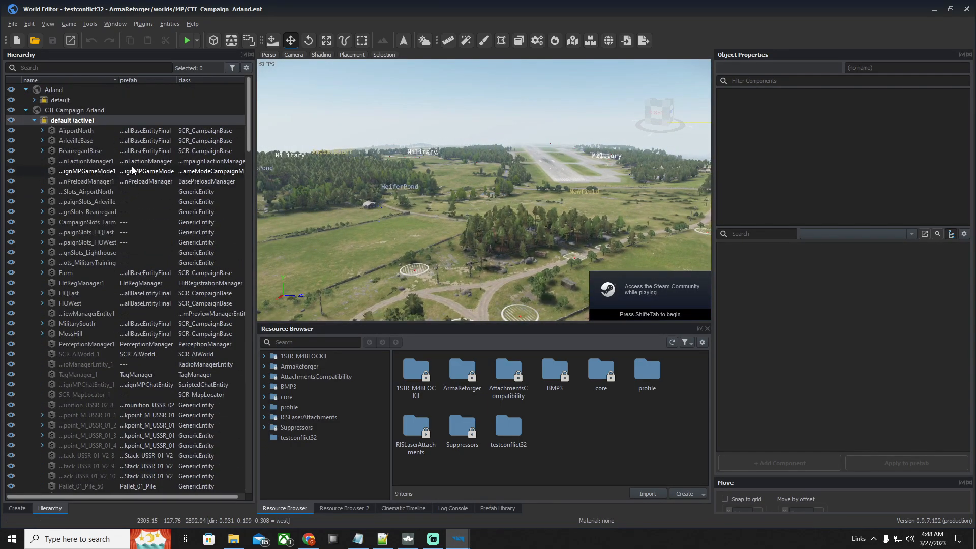
left_click(26, 110)
left_click(26, 90)
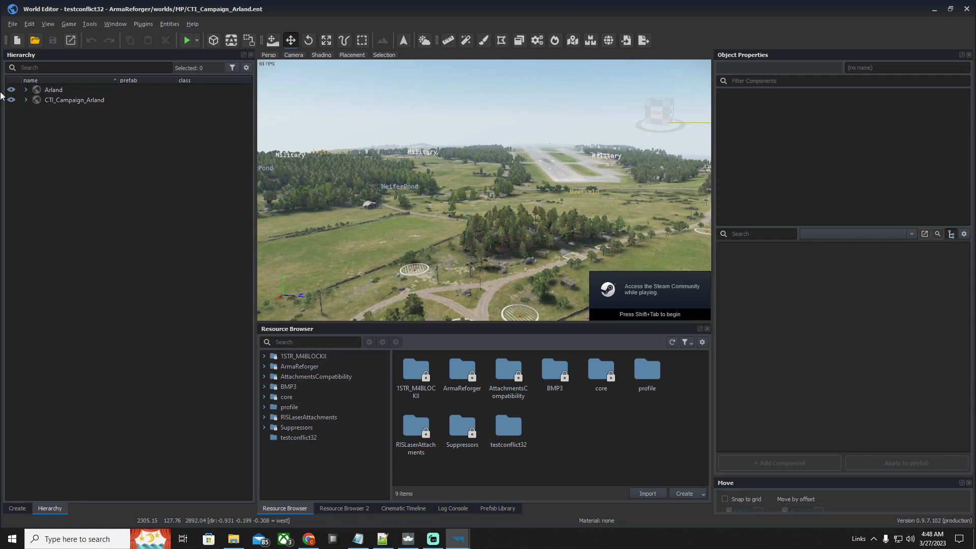
left_click(25, 99)
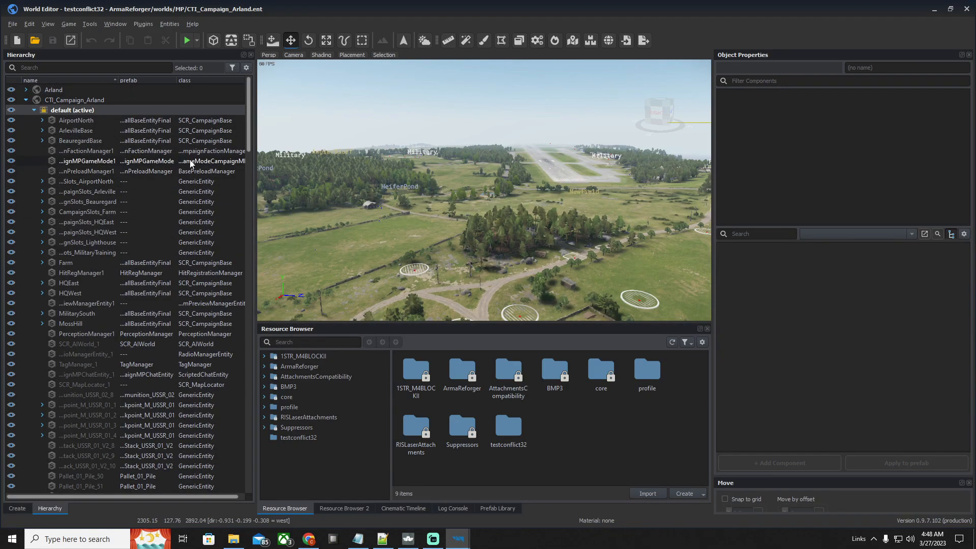
Focus the viewport on the AirportNorth base and examine the composition slots around the airfield from several angles
left_click(152, 121)
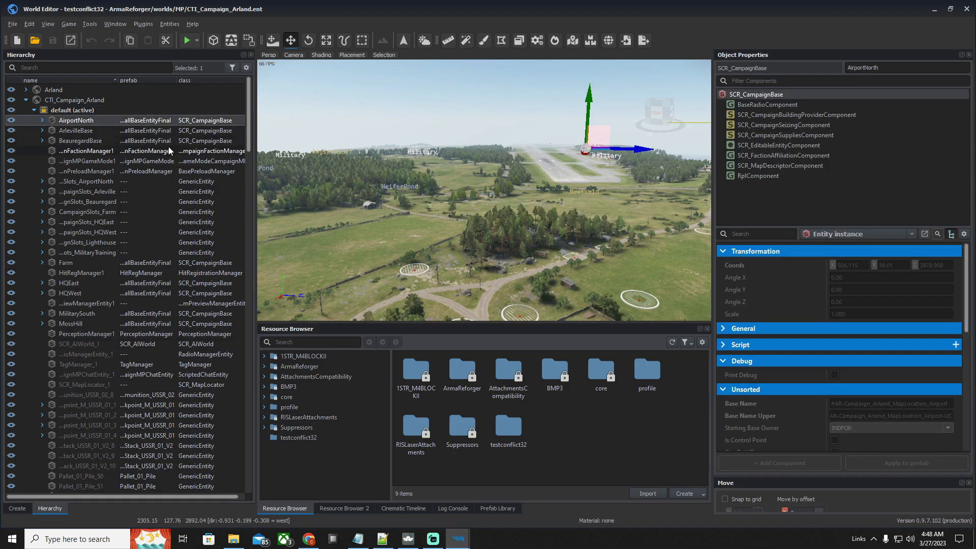
key("f")
scroll(449, 218, "down", 8)
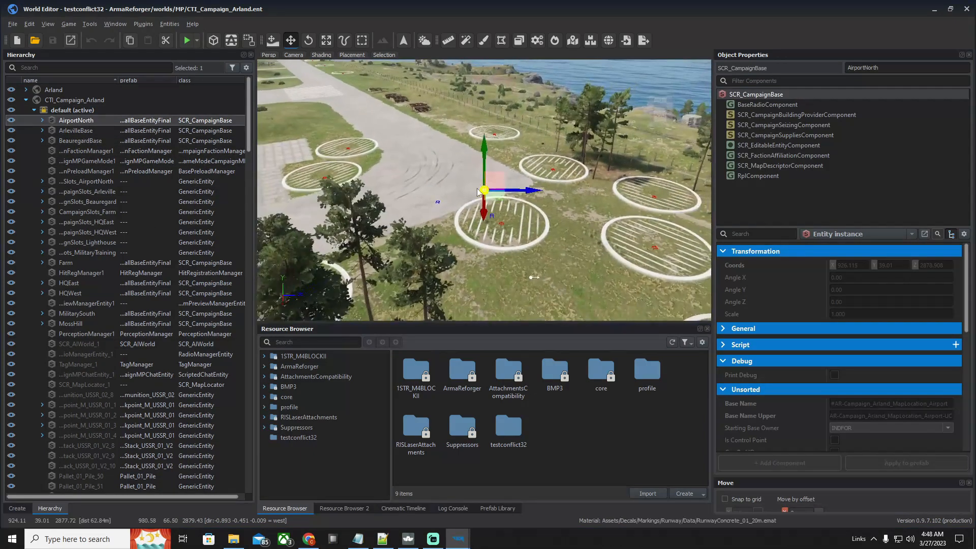
scroll(448, 217, "up", 5)
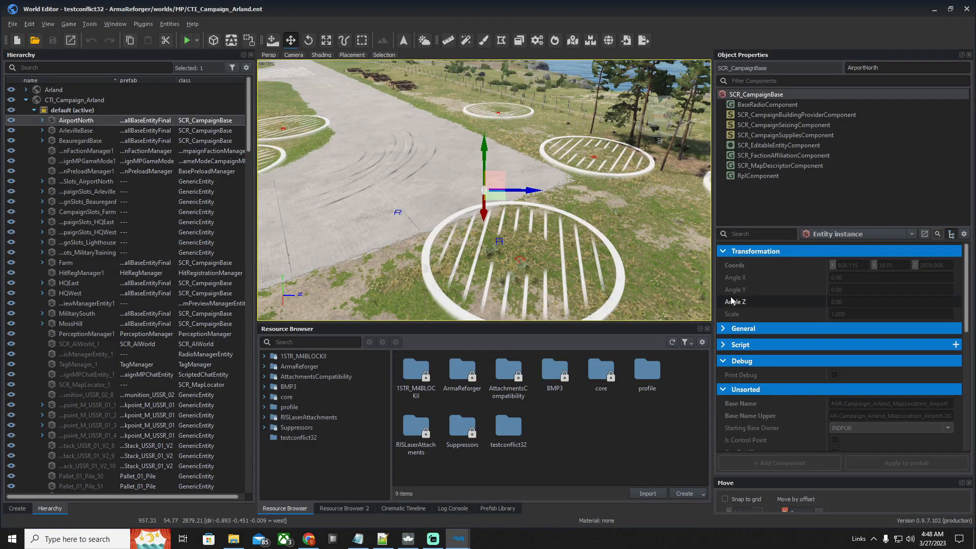
right_click_drag(531, 200, 562, 158)
key("a")
right_click_drag(484, 190, 414, 184)
key("s")
key("w")
key("s")
key("a")
key("d")
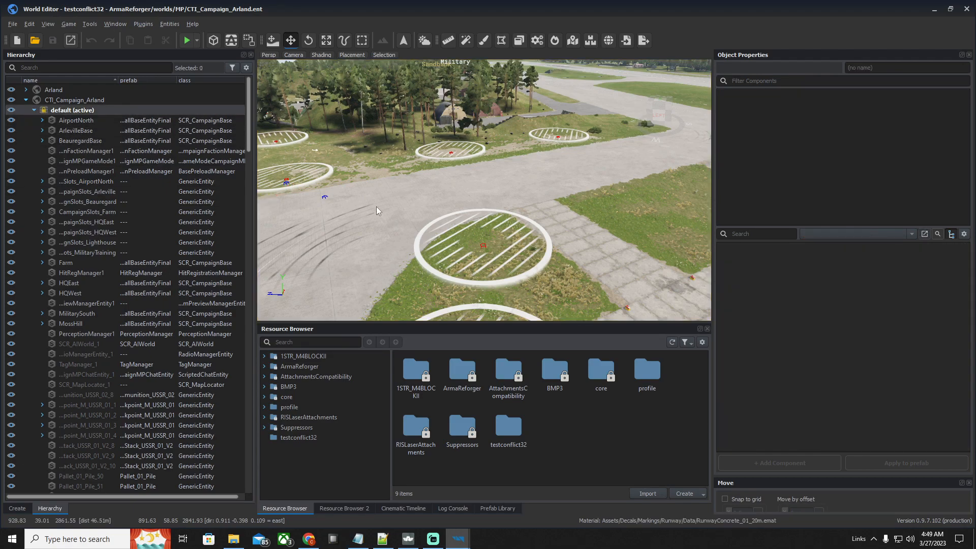
Expand the AirportNorth base entity and try to move it in the viewport
left_click(42, 120)
left_click(122, 130)
left_click(126, 122)
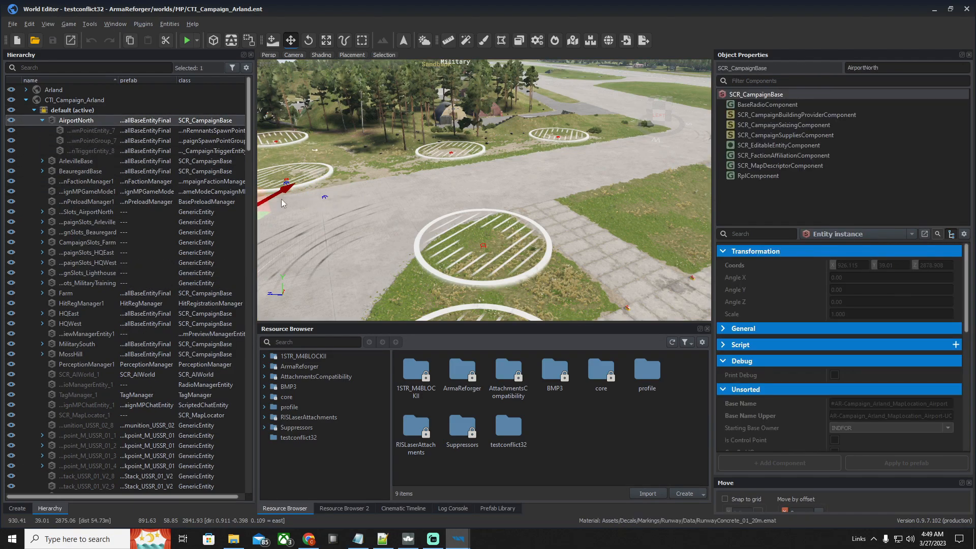
left_click(281, 194)
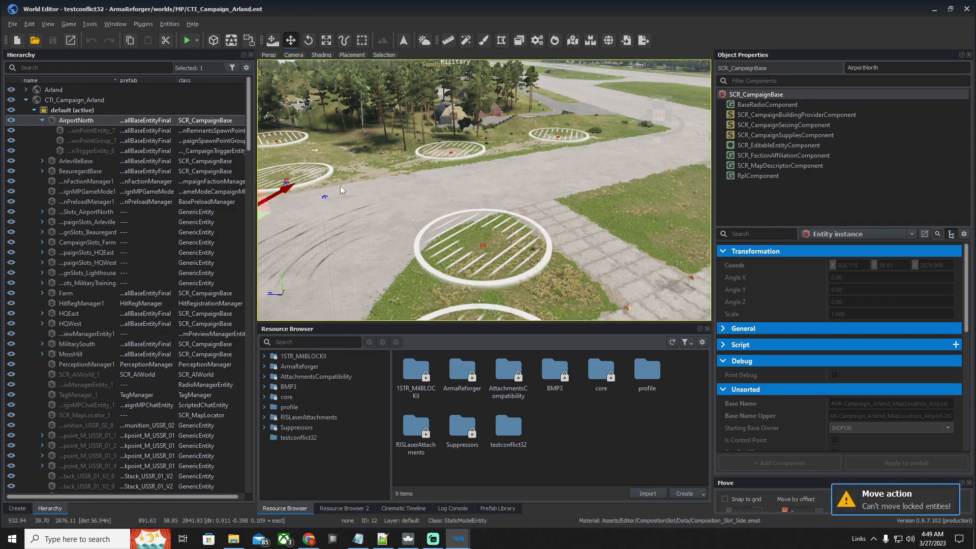
scroll(475, 256, "down", 5)
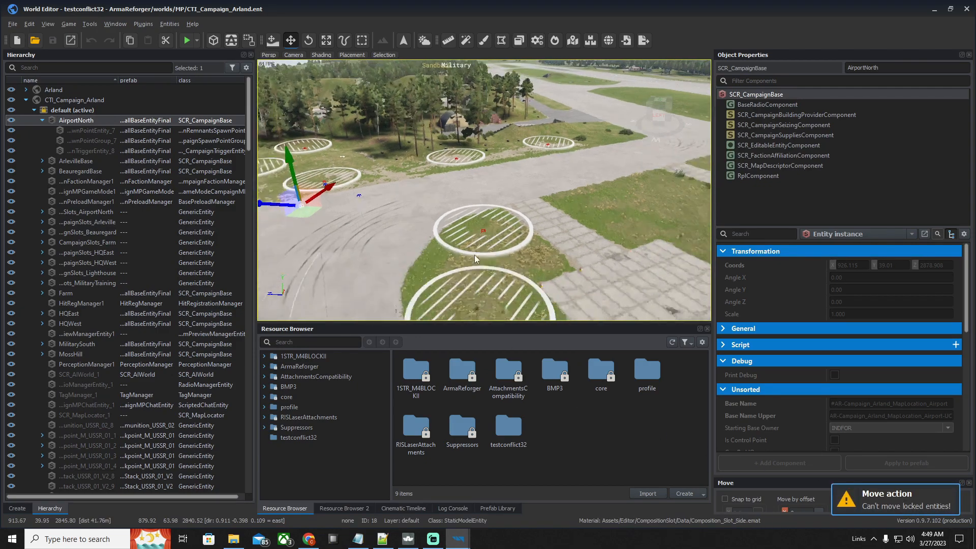
scroll(554, 246, "up", 3)
Start saving the world under a new name and create a folder named Worlds inside the testconflict32 project
left_click(12, 24)
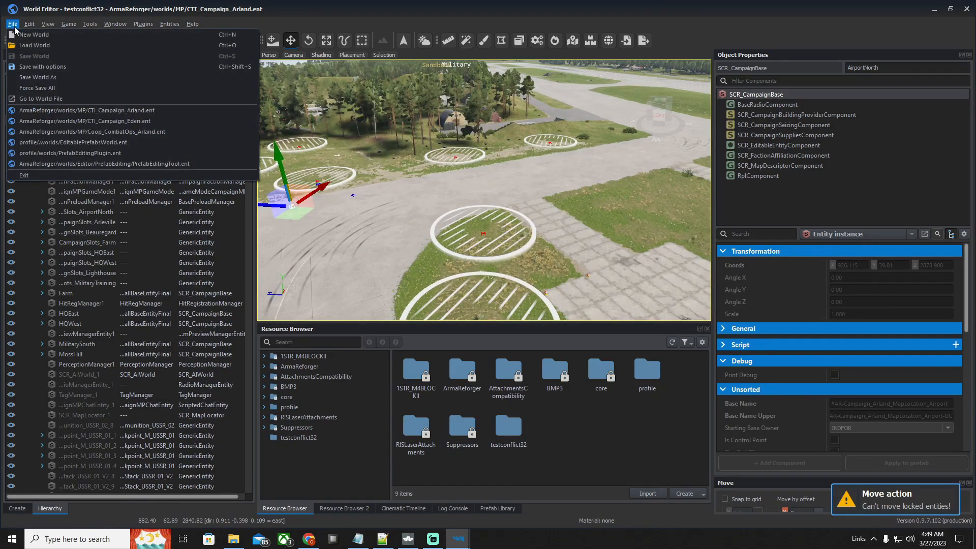
left_click(48, 82)
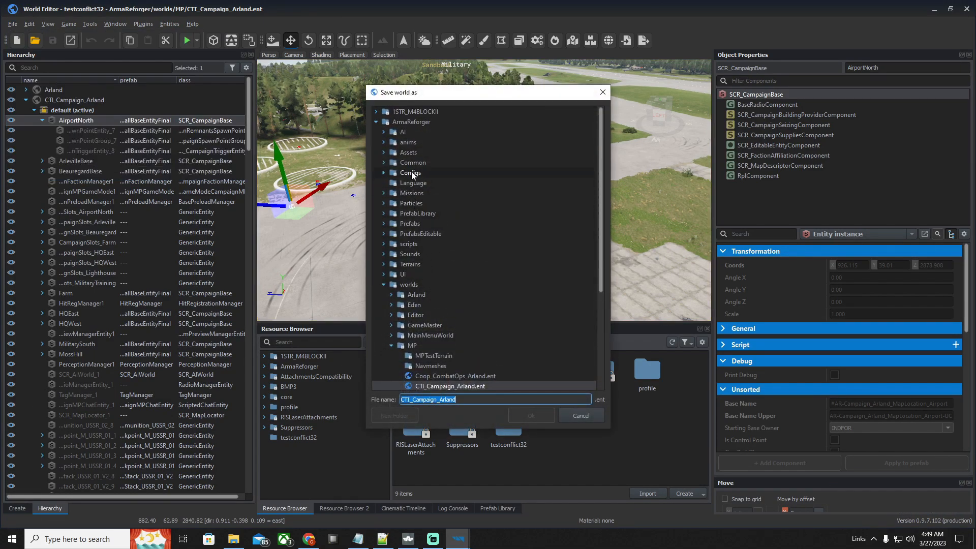
left_click(376, 111)
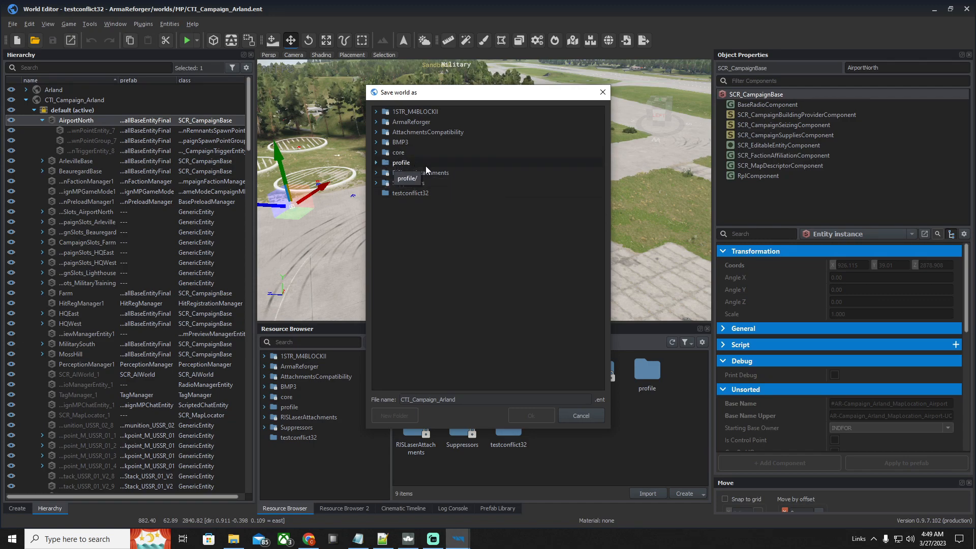
left_click(409, 193)
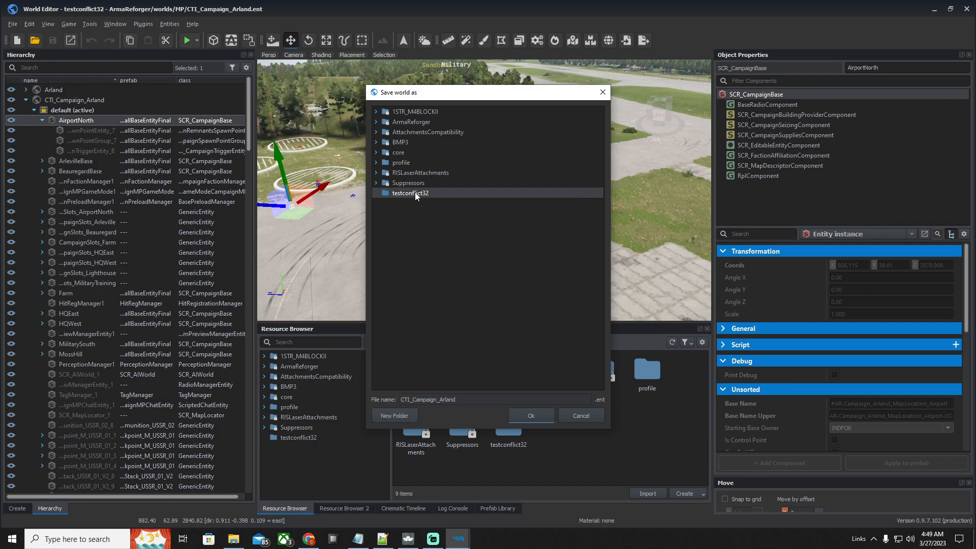
left_click(394, 416)
type("World")
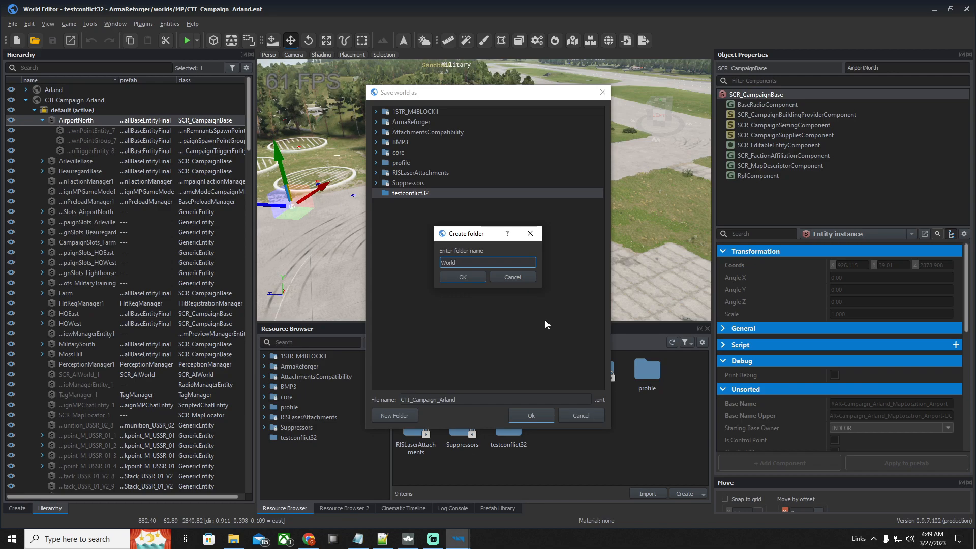
type("s")
left_click(456, 275)
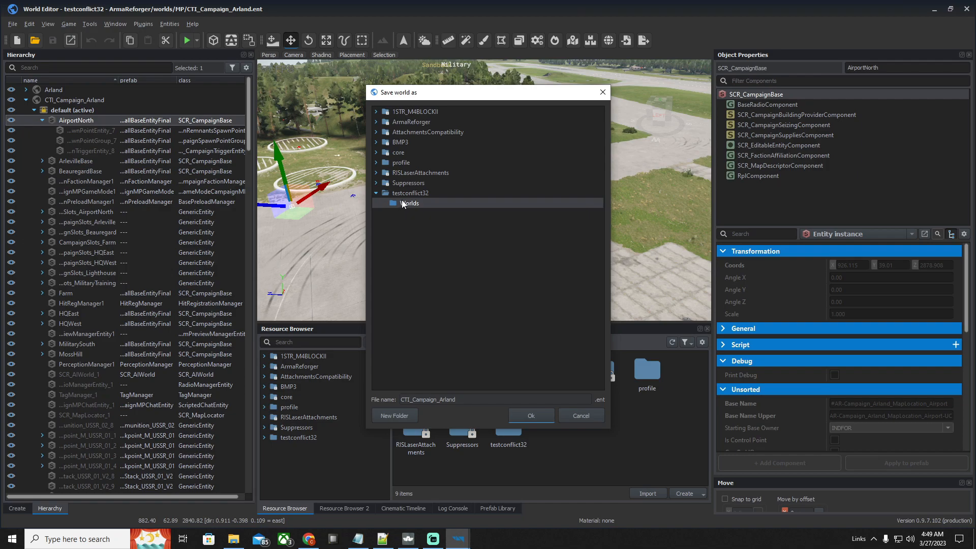
Save the world copy as testconflcit32 in the new Worlds folder
left_click_drag(454, 399, 393, 400)
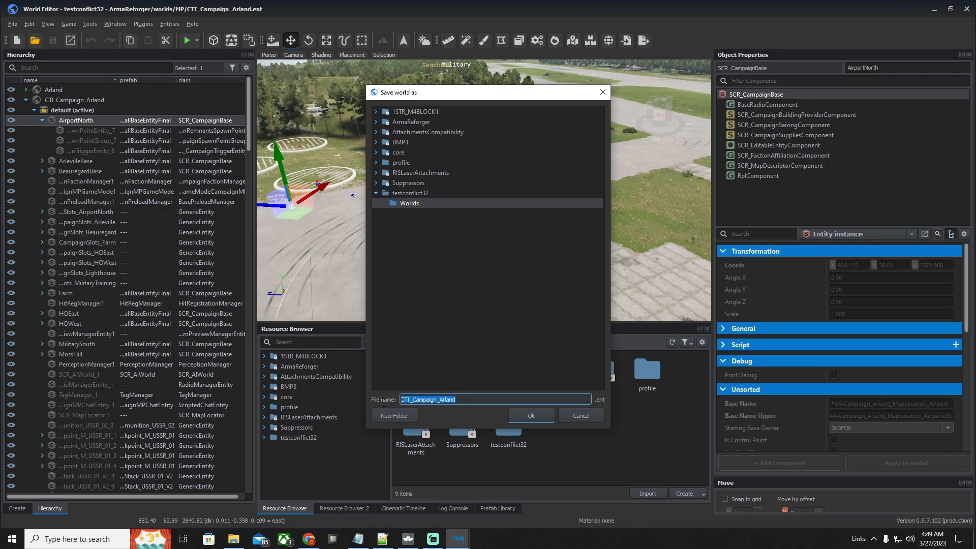
key("BackSpace")
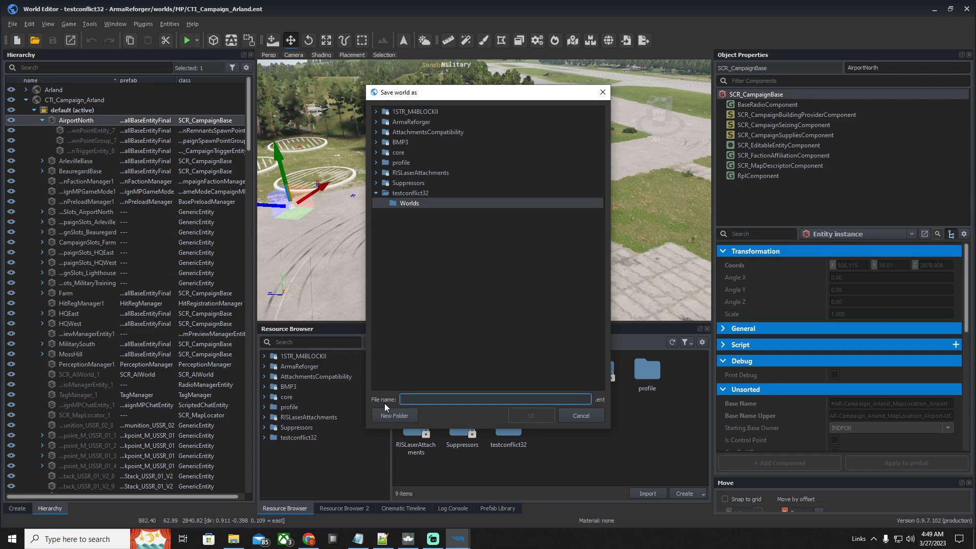
type("testconflcit")
type("32")
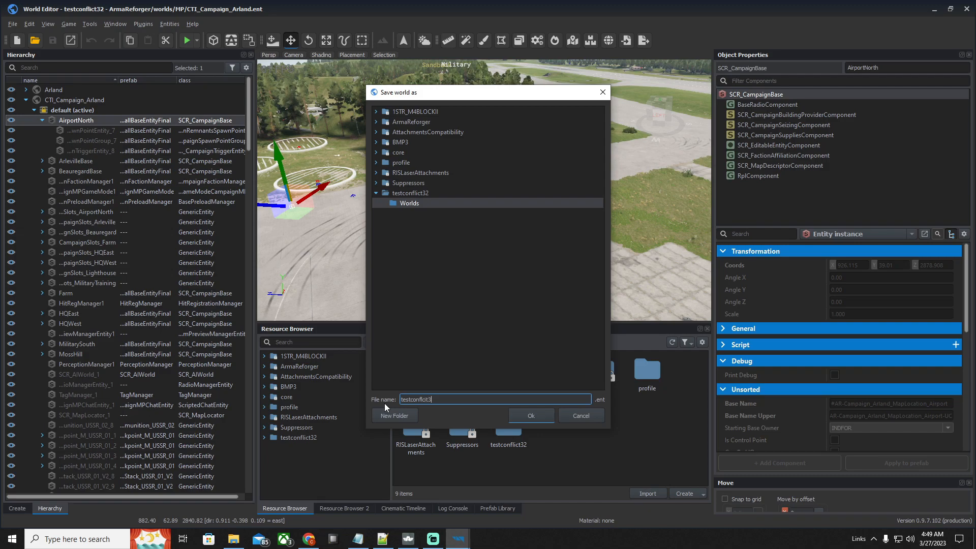
left_click(542, 417)
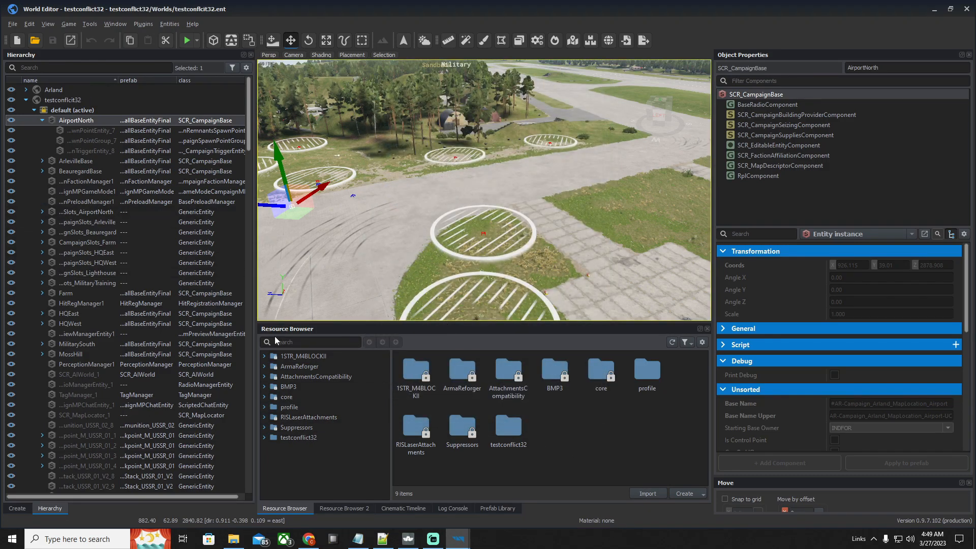
Open the world testconflcit32.ent from the testconflict32 > Worlds folder
left_click(315, 437)
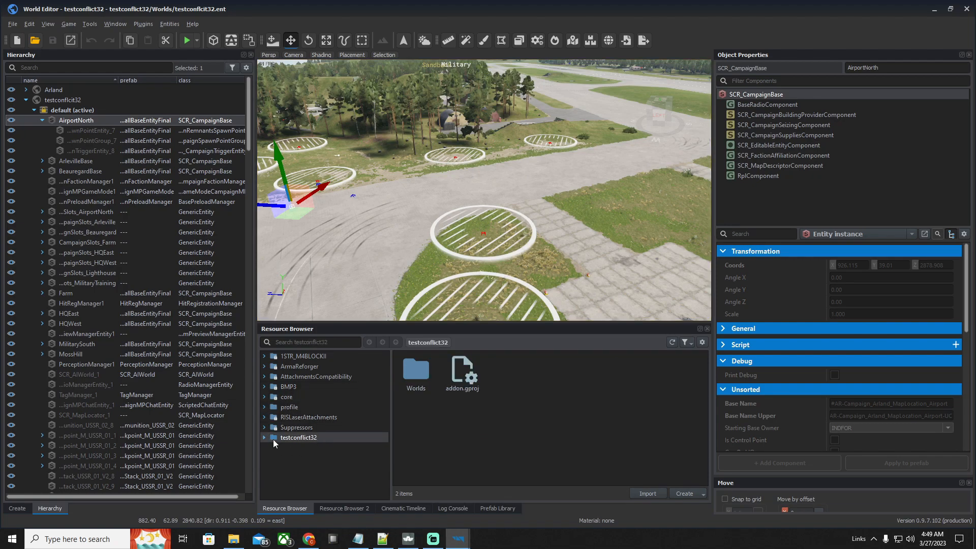
double_click(415, 377)
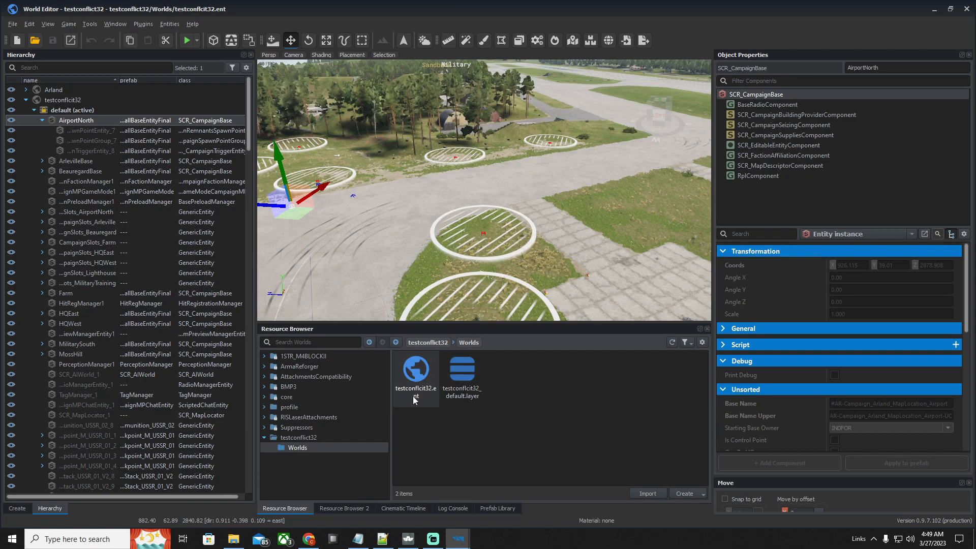
double_click(411, 379)
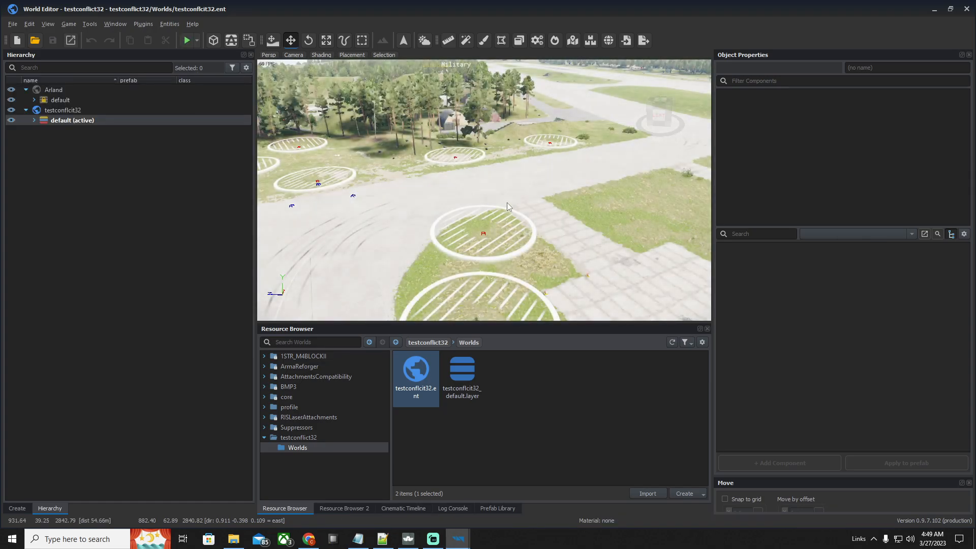
right_click_drag(550, 200, 610, 199)
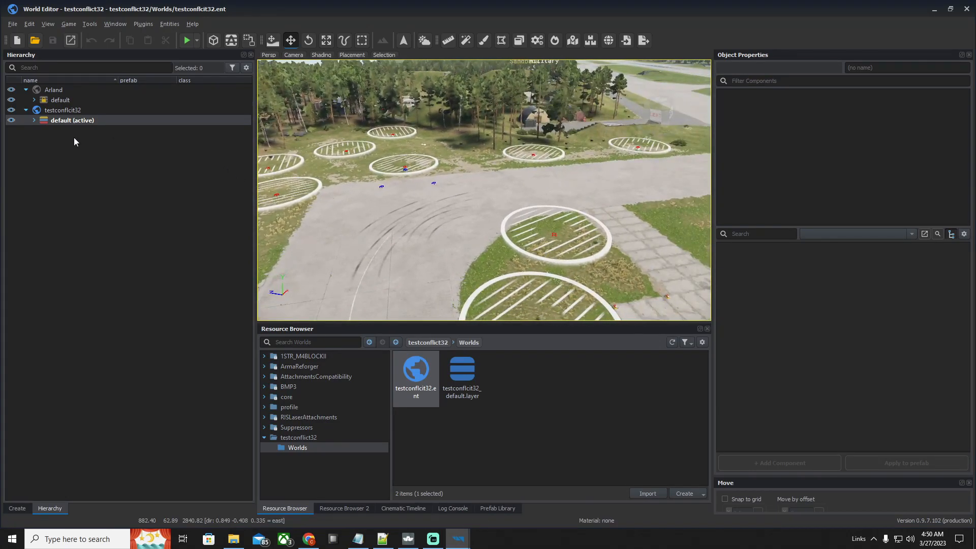
Expand the active default layer of testconflcit32 to view its entities and look over the airfield runway
left_click(34, 120)
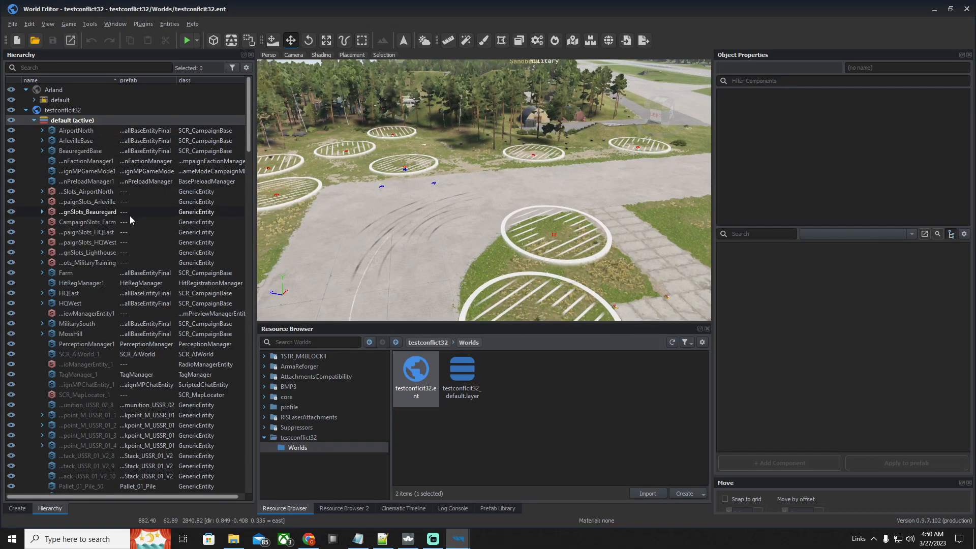
scroll(125, 321, "down", 7)
scroll(126, 321, "up", 7)
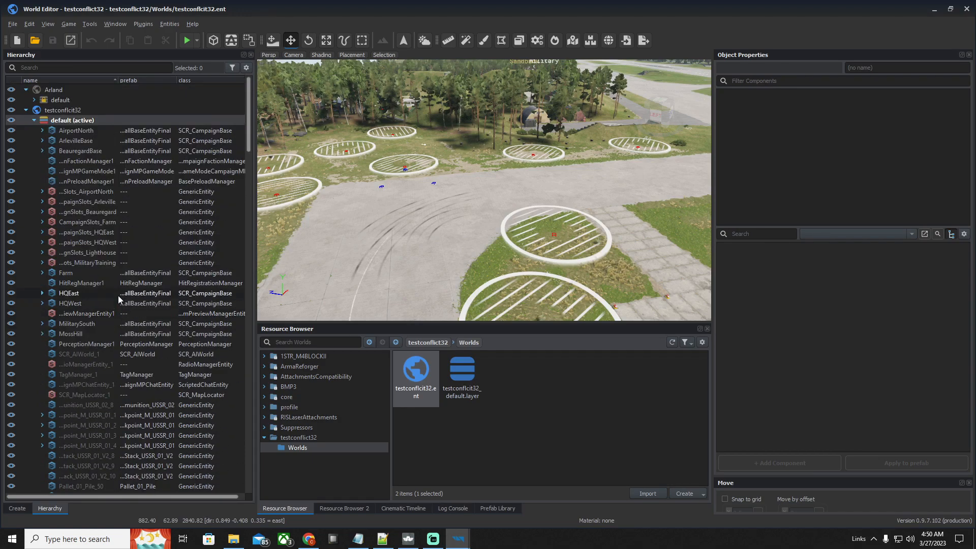
right_click_drag(437, 204, 423, 220)
key("w")
key("d")
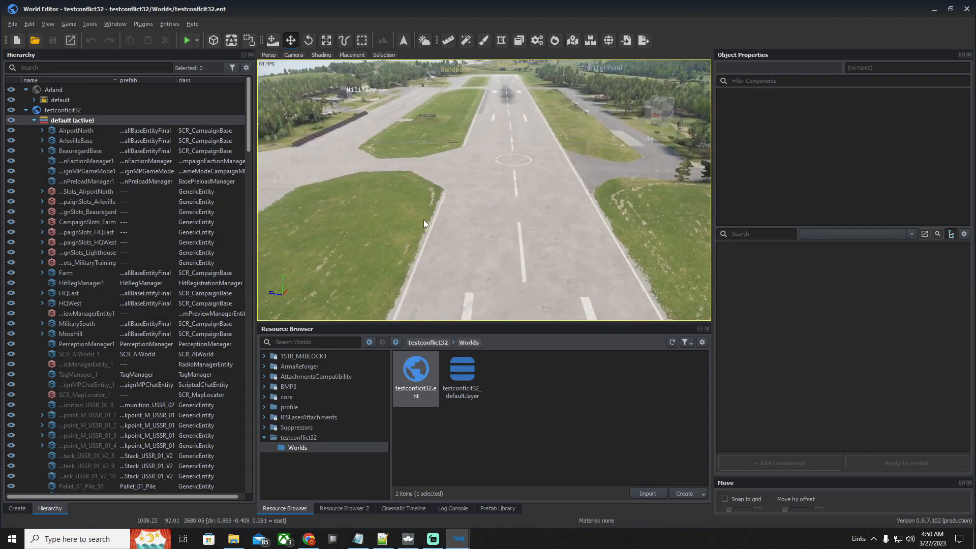
View the properties of CampaignMPGameMode1, then select the CampaignFactionManager1 entity in the default layer
left_click(101, 170)
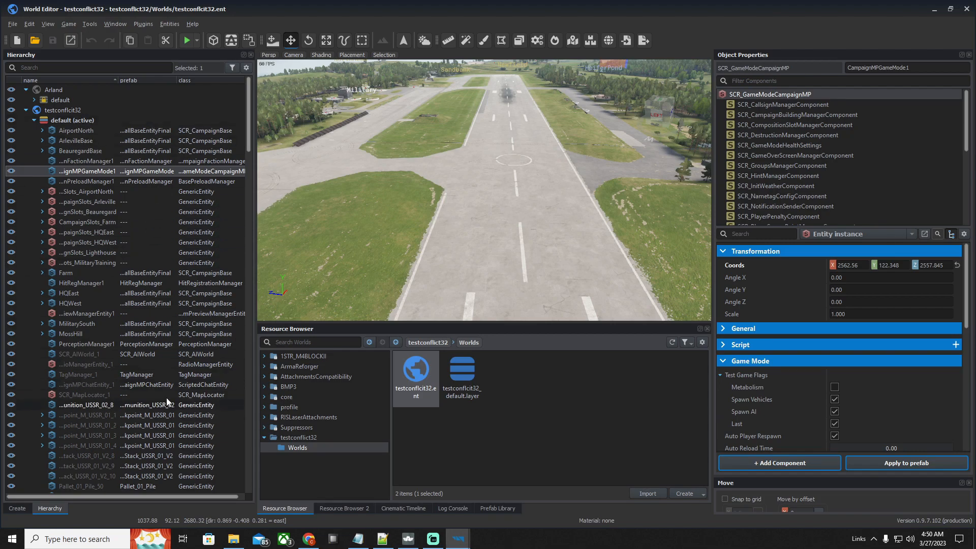
mouse_move(249, 146)
left_mouse_down()
mouse_move(235, 436)
mouse_move(233, 229)
mouse_move(247, 138)
left_mouse_up()
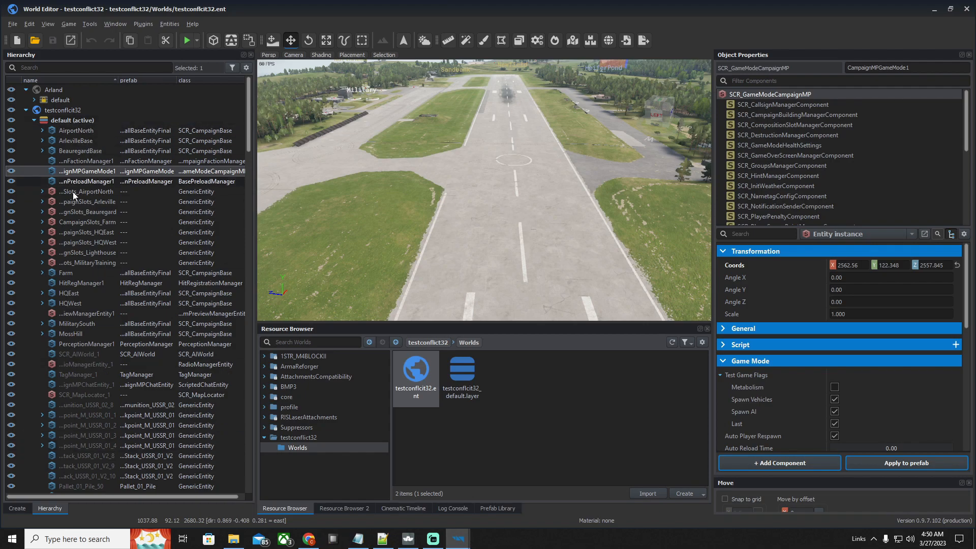
left_click(148, 161)
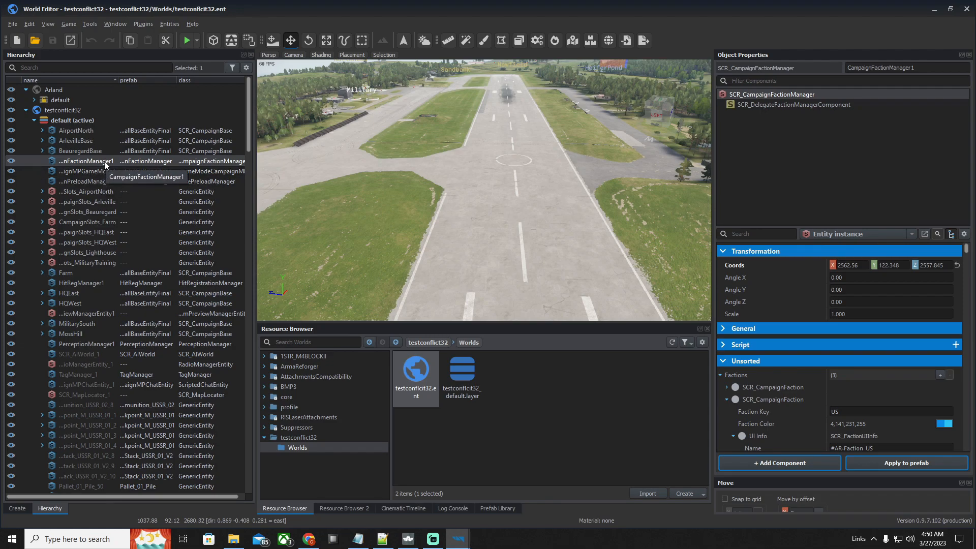
scroll(160, 474, "down", 1)
scroll(153, 469, "down", 7)
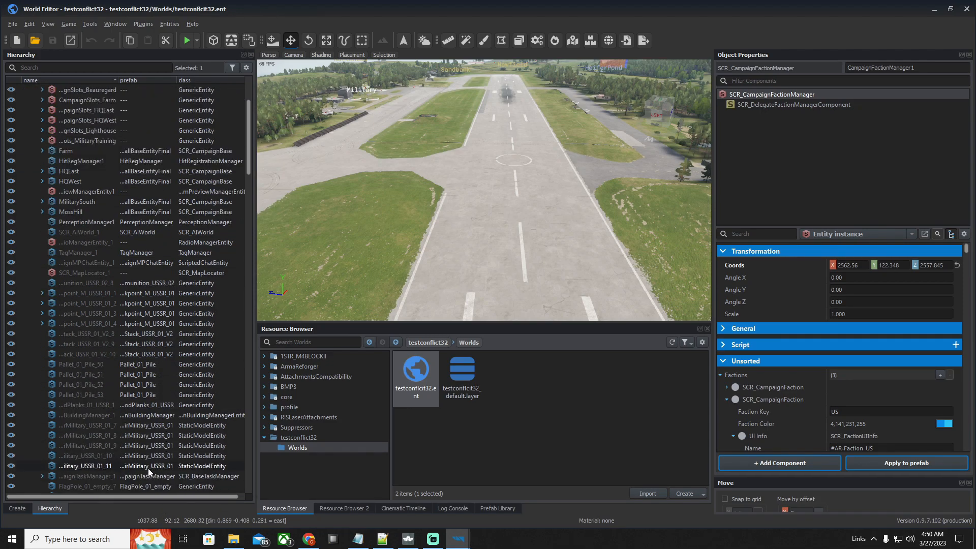
scroll(119, 399, "up", 8)
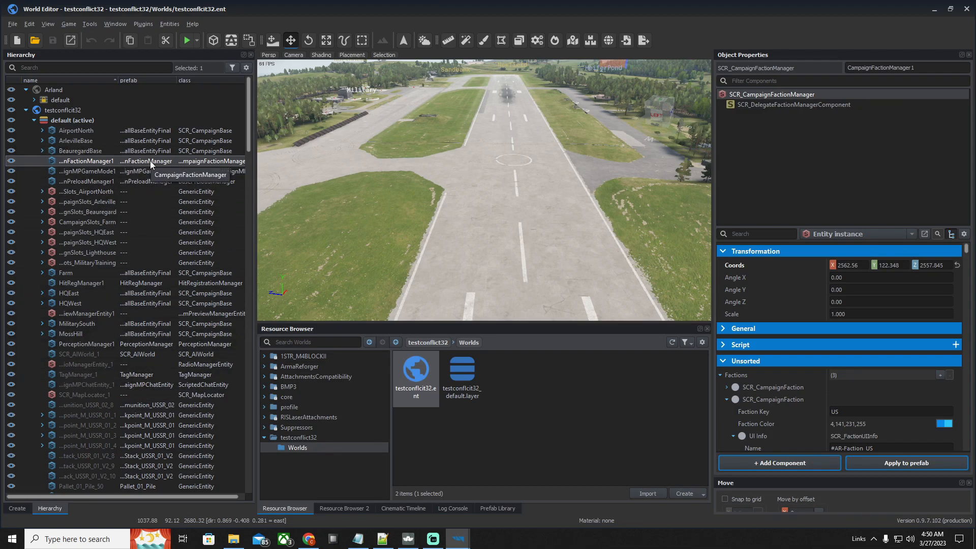
Check each SCR_CampaignFaction entry under Factions of CampaignFactionManager1, leaving the FIA faction expanded
left_click(726, 399)
scroll(725, 398, "down", 2)
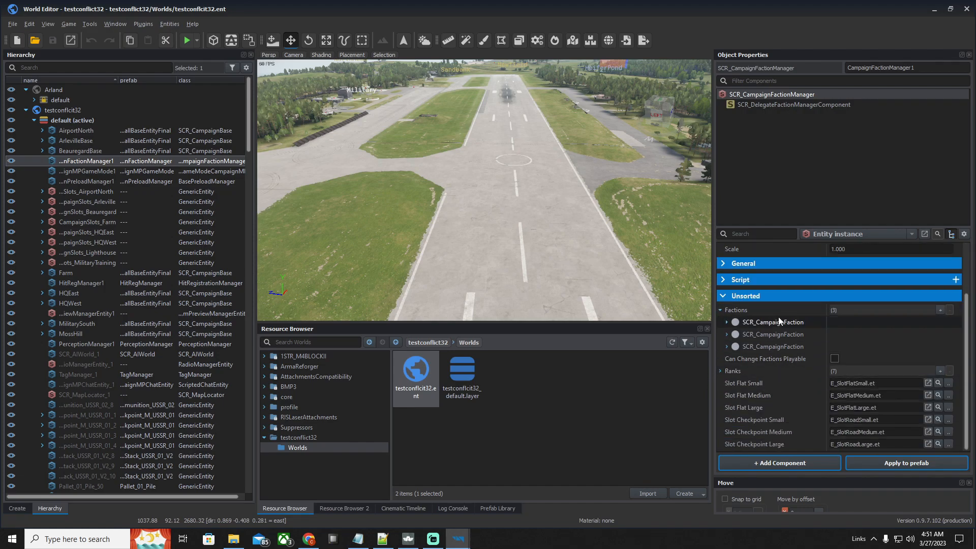
left_click(726, 324)
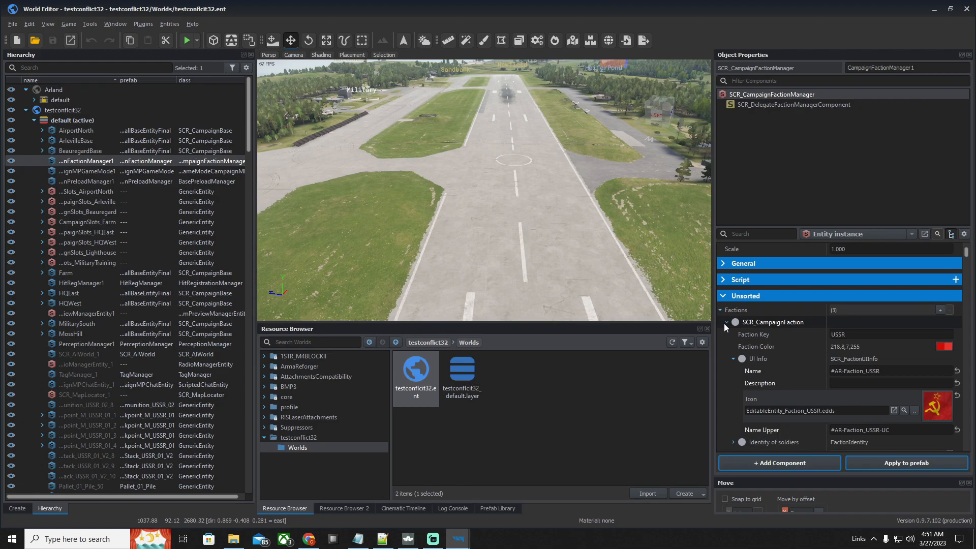
left_click(724, 323)
left_click(726, 335)
left_click(727, 333)
left_click(727, 347)
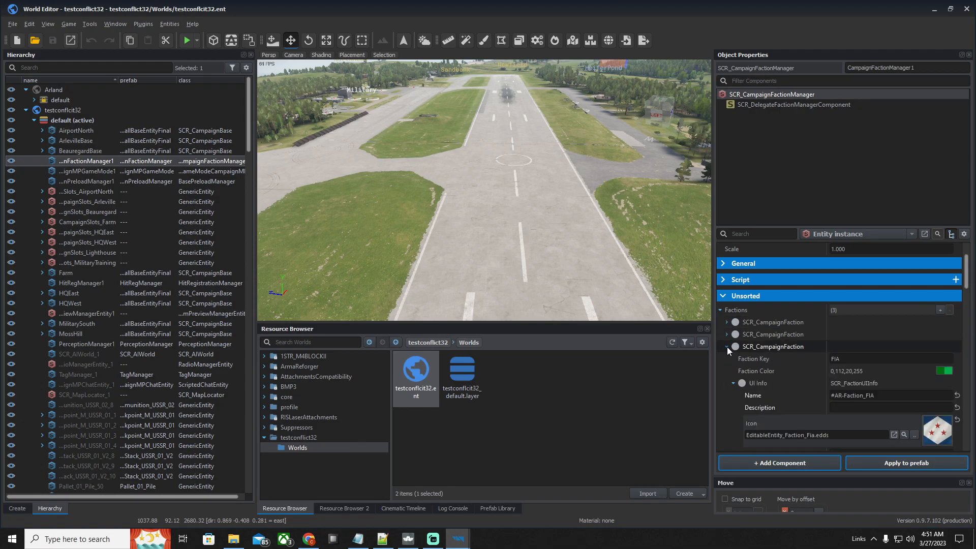
Collapse the FIA faction, expand the USSR SCR_CampaignFaction entry, and show the contents of the BMP3 addon
left_click(727, 346)
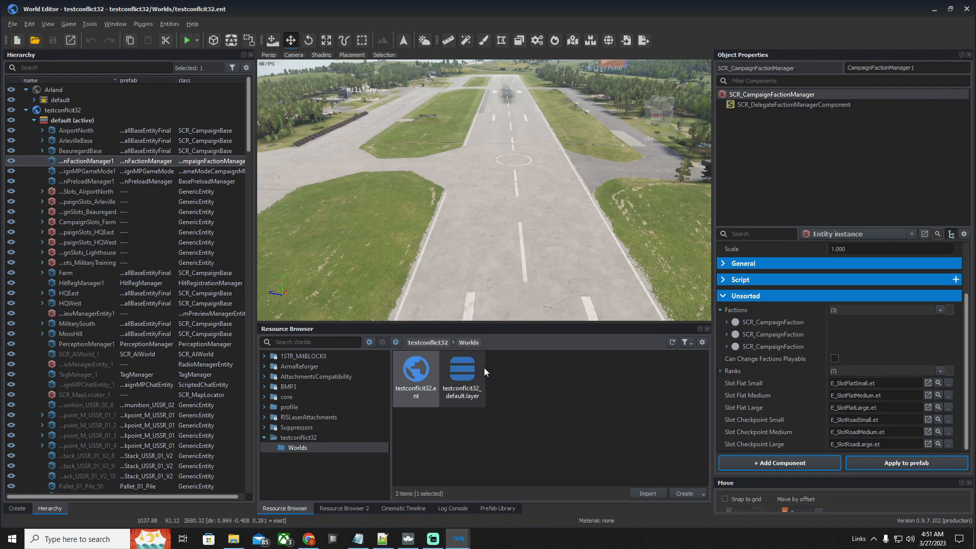
left_click(727, 322)
left_click(727, 321)
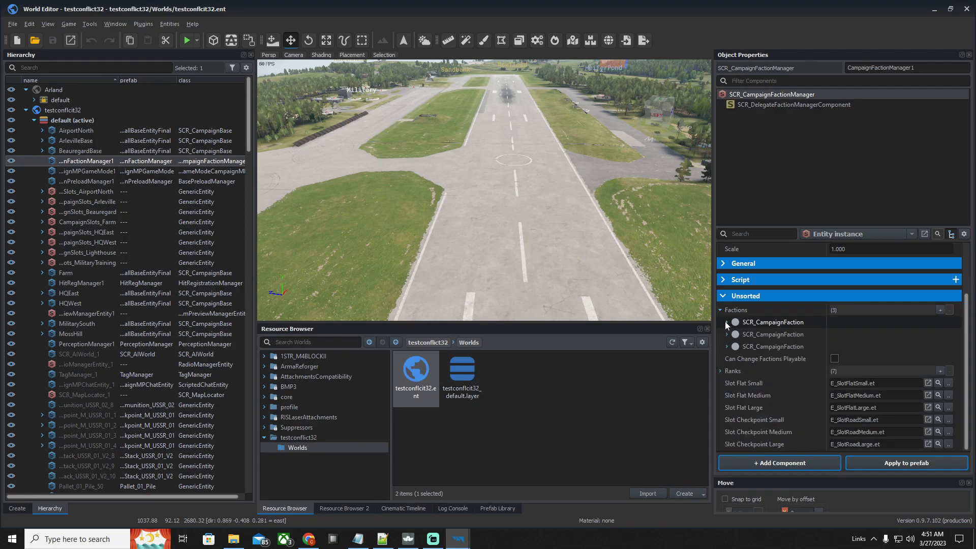
left_click(727, 322)
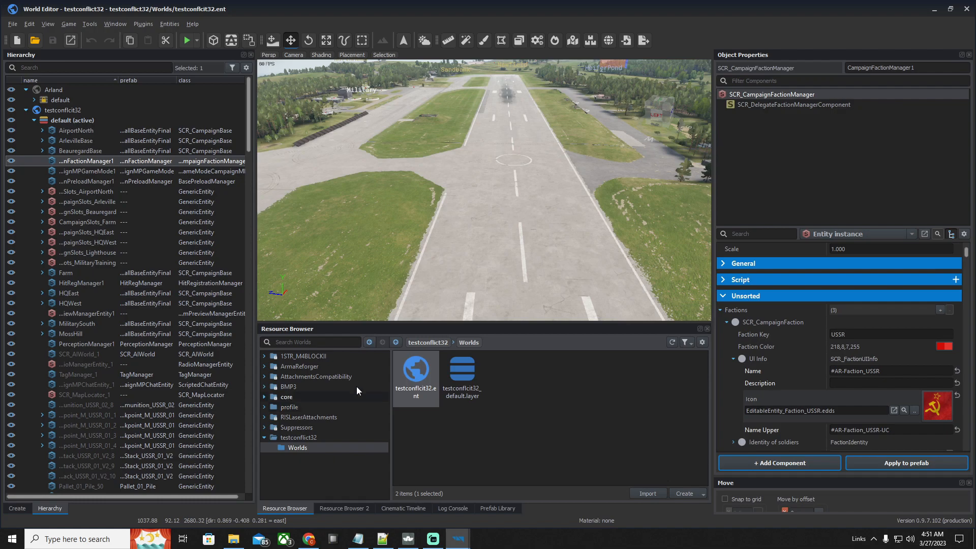
left_click(300, 387)
Expand the Vehicle List of the USSR faction and widen the property name column to read the full asset names
scroll(790, 359, "down", 5)
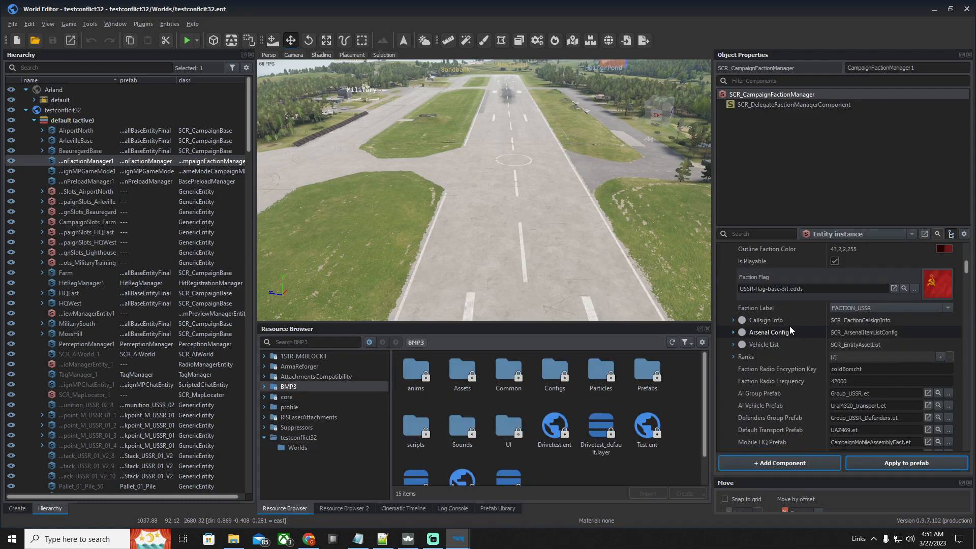
scroll(778, 325, "up", 5)
scroll(735, 288, "up", 2)
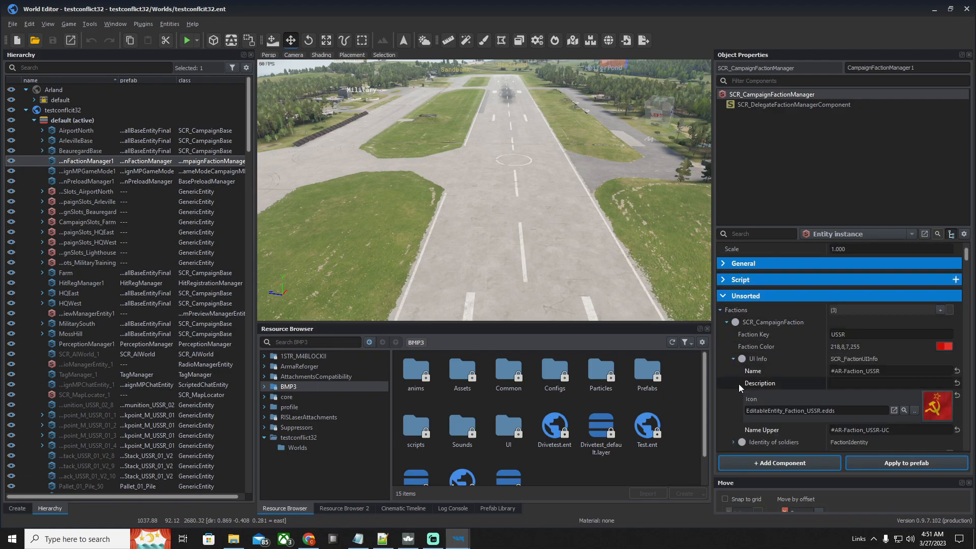
scroll(747, 382, "down", 4)
left_click(733, 381)
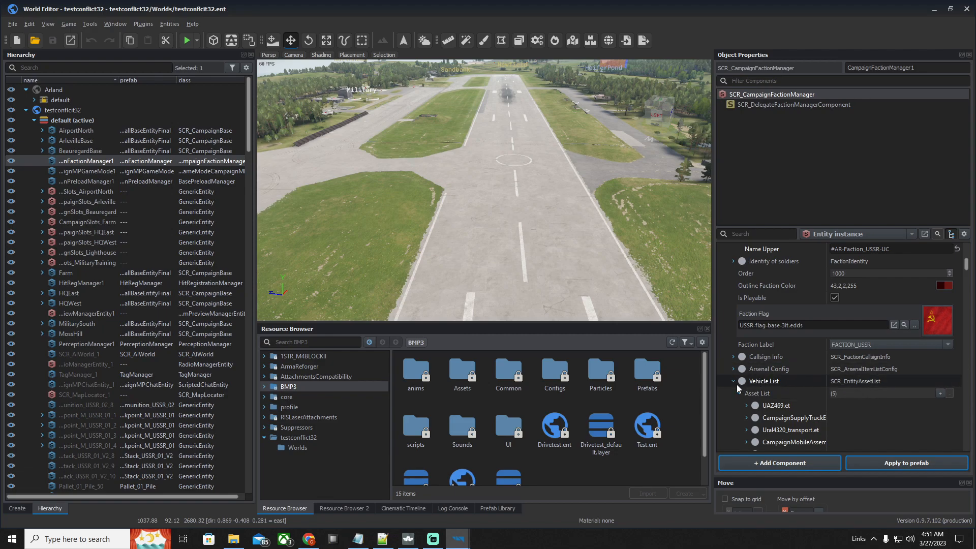
scroll(732, 382, "down", 3)
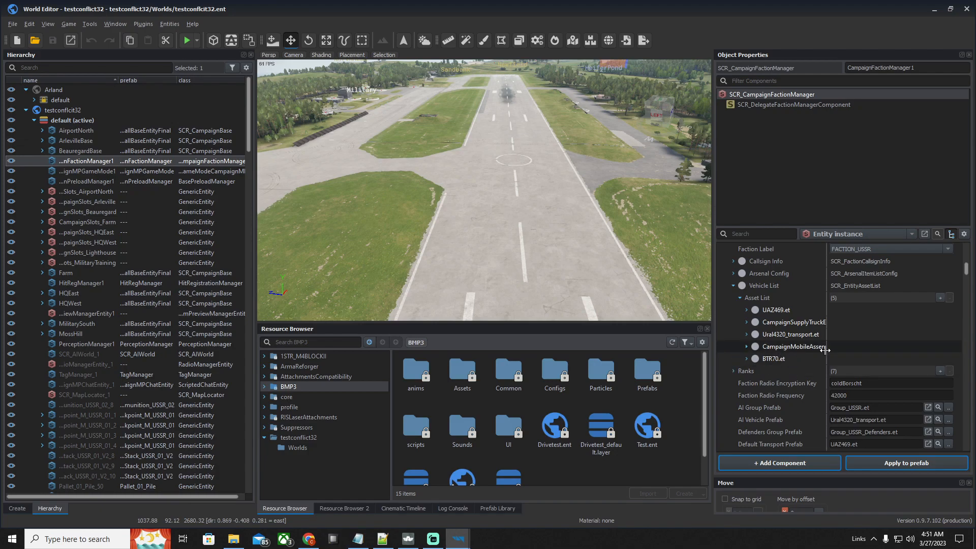
left_click_drag(827, 348, 867, 348)
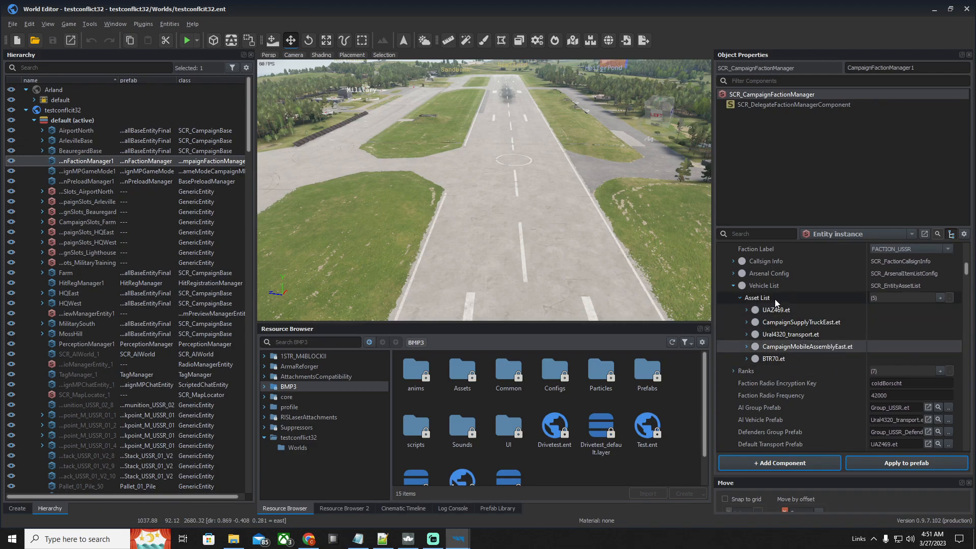
Add an empty entry to the Asset List of the USSR vehicle list and expand its settings
left_click(939, 298)
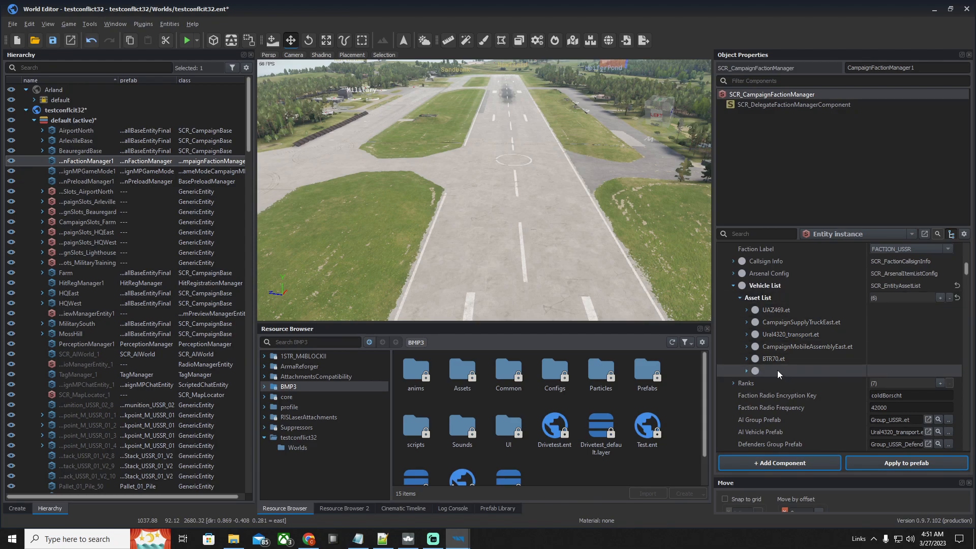
left_click(746, 372)
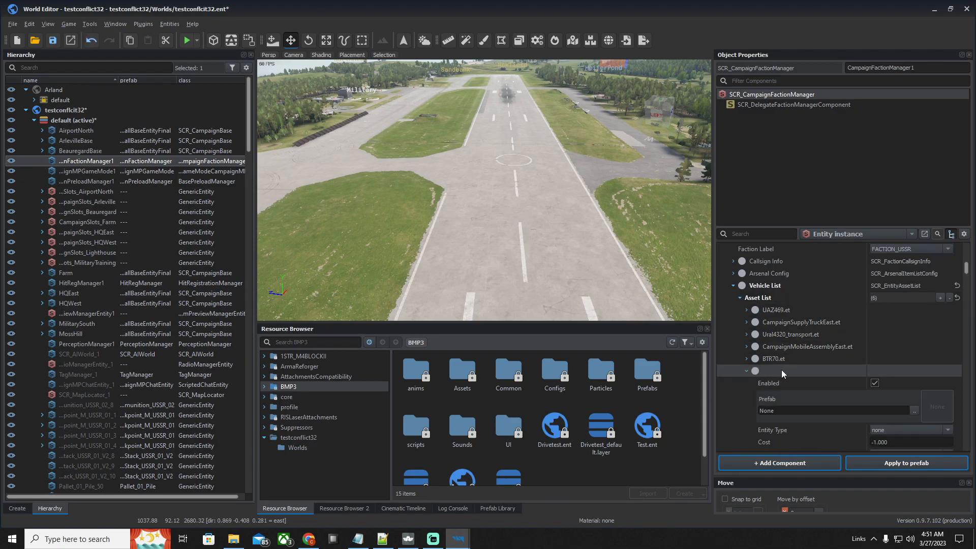
scroll(788, 361, "down", 2)
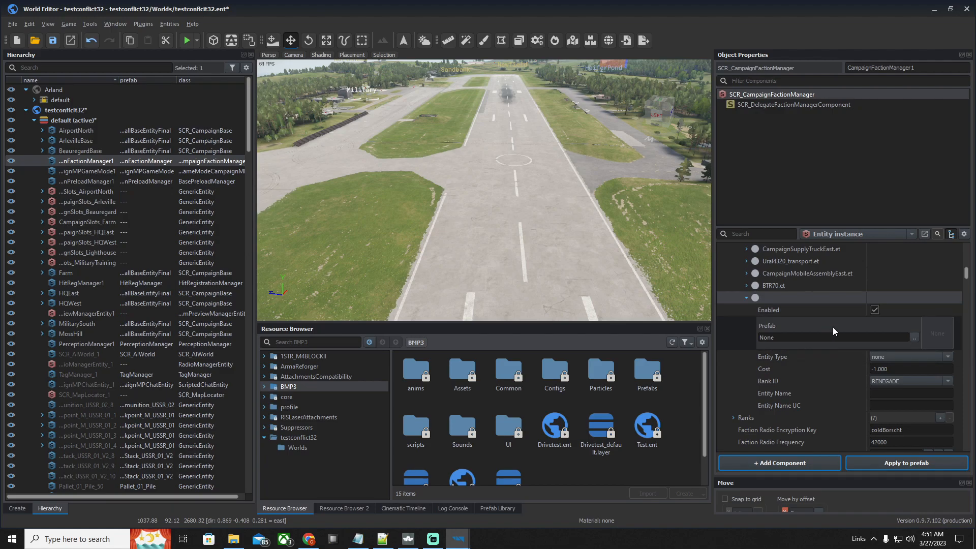
scroll(828, 325, "down", 1)
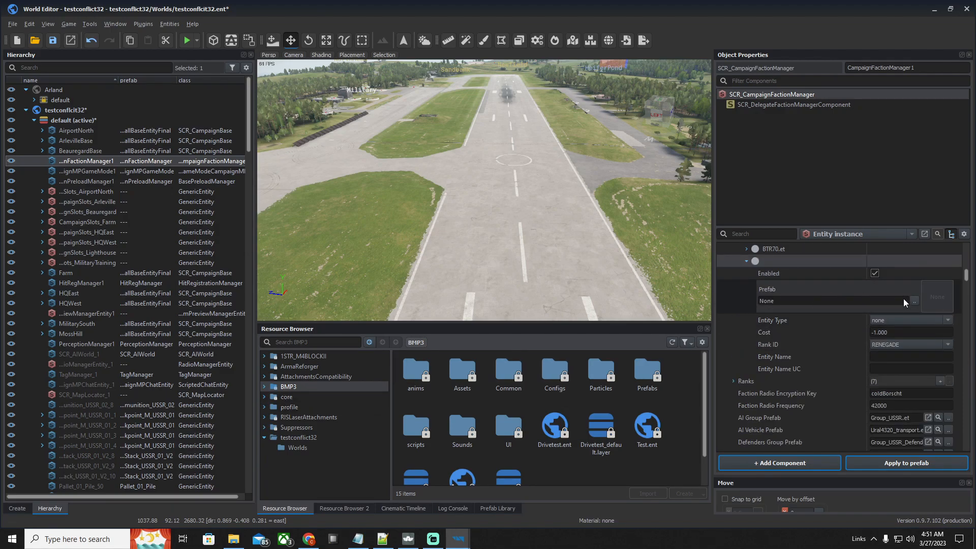
Browse to the addon folder BMP3 > Prefabs > Vehicles > Tracked > BMP3
left_click(297, 377)
left_click(295, 388)
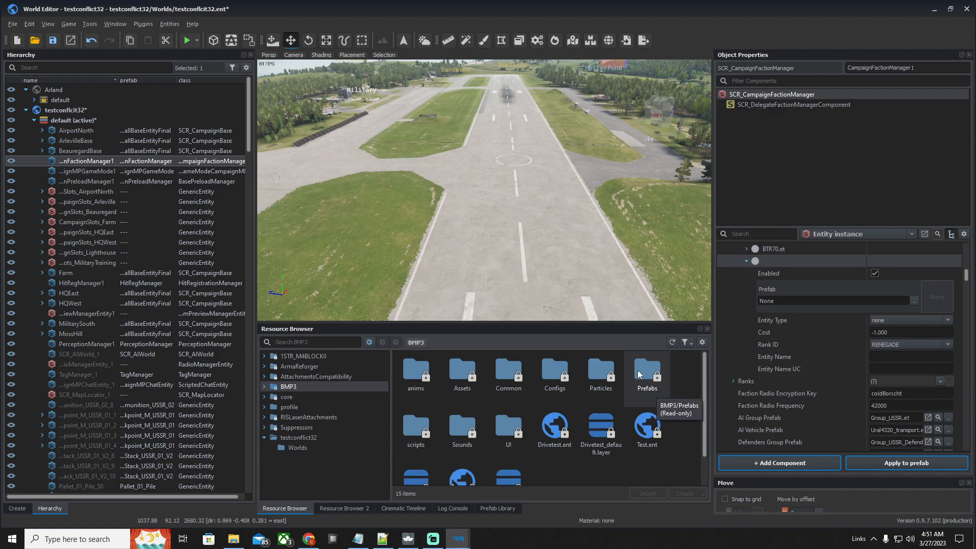
left_click(305, 366)
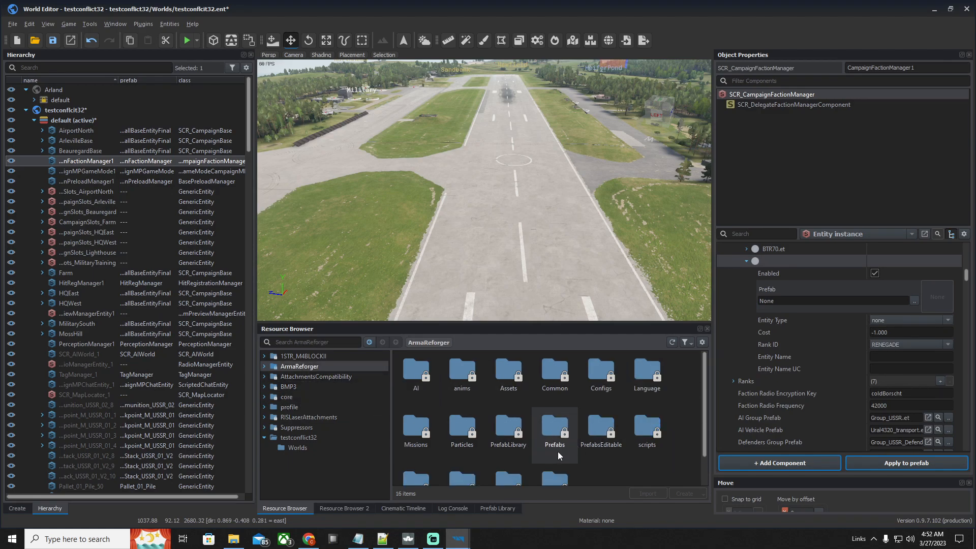
left_click(315, 386)
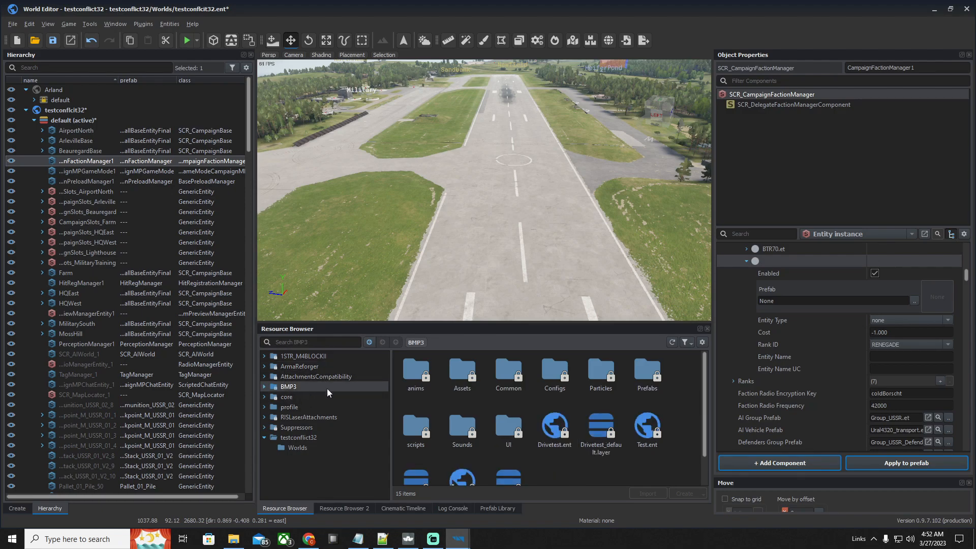
double_click(639, 387)
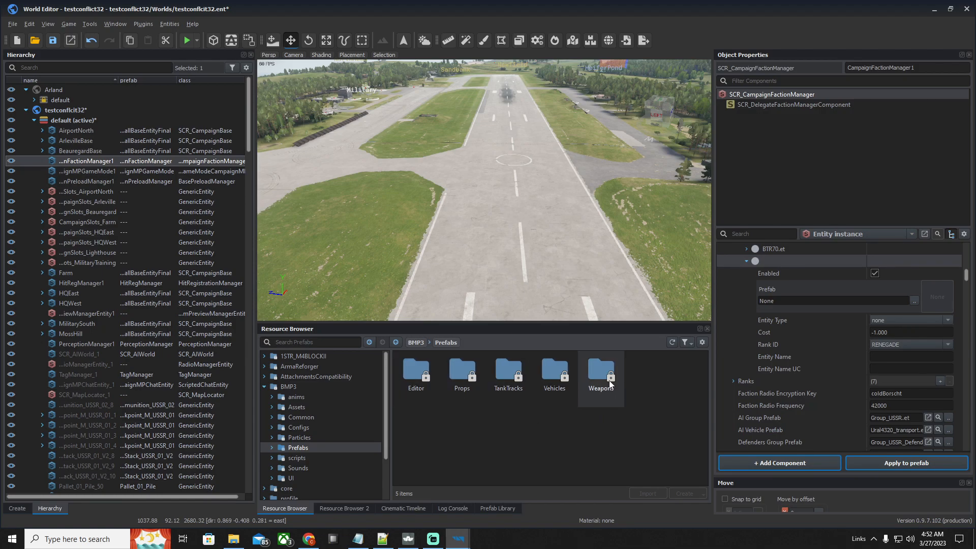
double_click(554, 376)
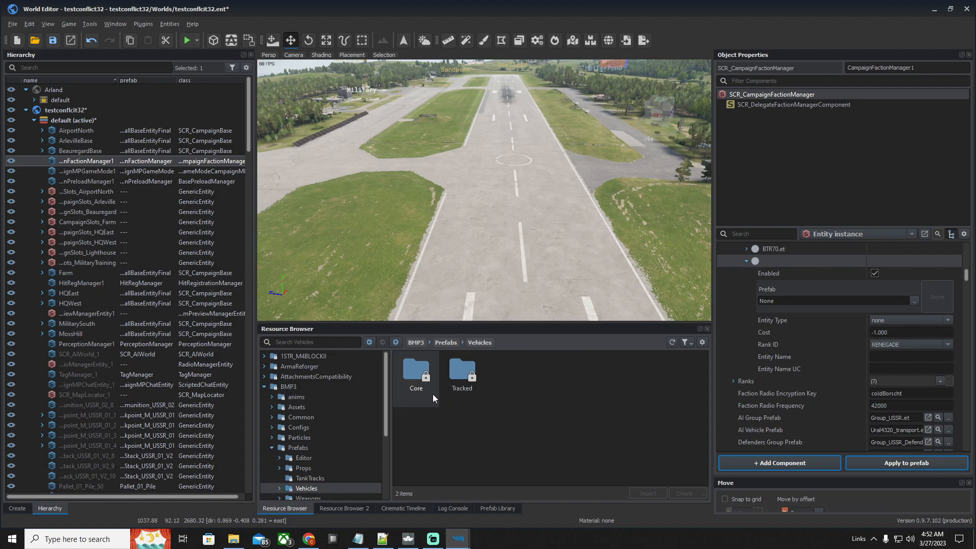
double_click(468, 389)
double_click(416, 374)
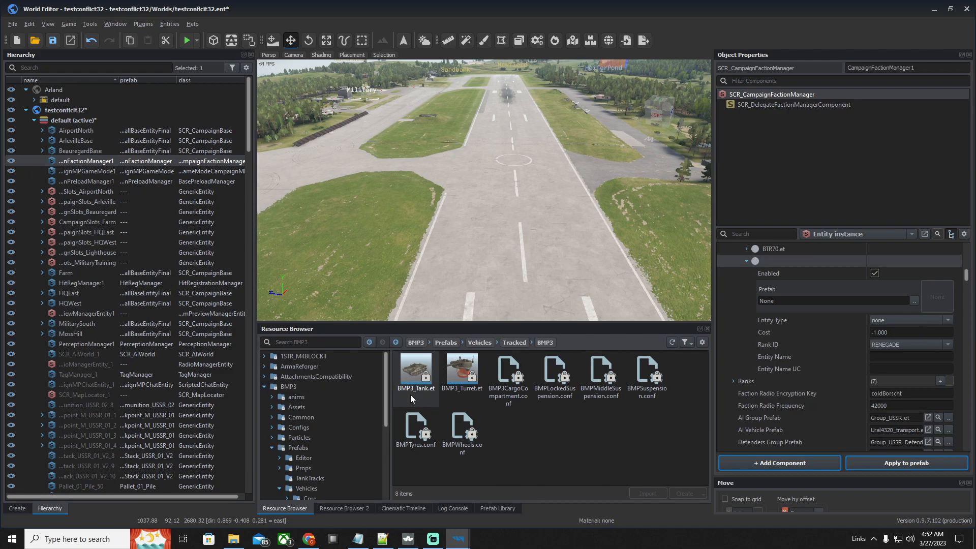
Place a trial BMP3_Tank.et on the runway for a close look, and delete it from the world
scroll(589, 251, "up", 1)
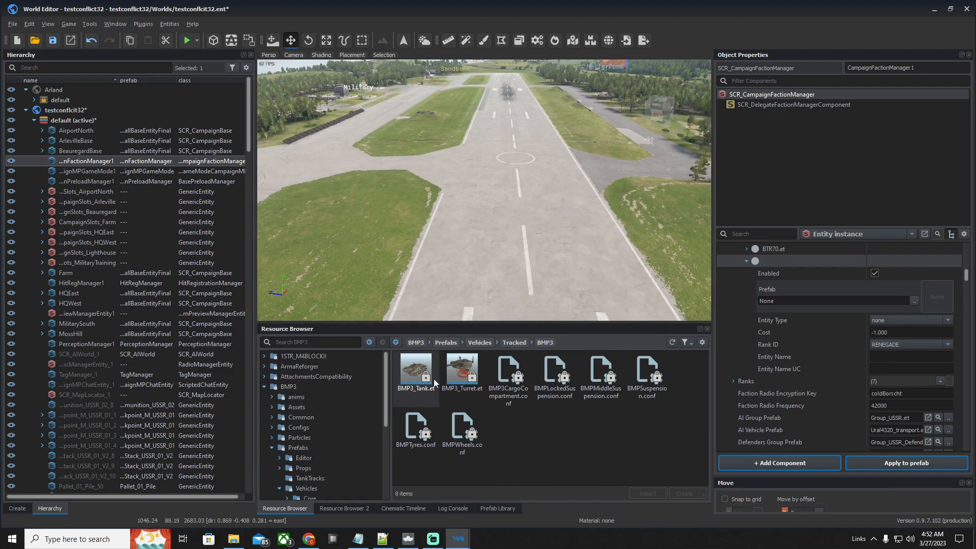
scroll(553, 237, "up", 1)
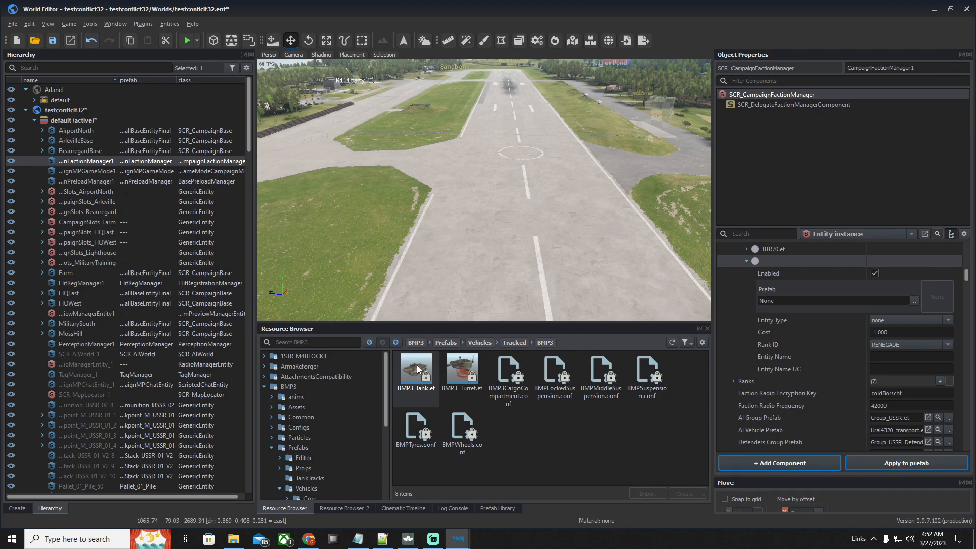
left_click_drag(418, 374, 480, 232)
right_click_drag(540, 270, 590, 277)
key("w")
key("a")
key("d")
key("a")
key("w")
right_click_drag(508, 254, 553, 250)
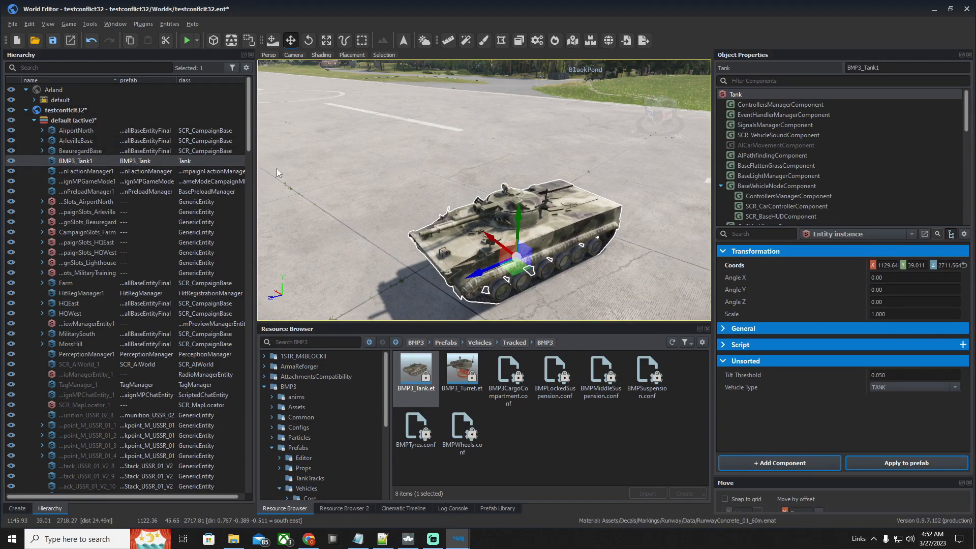
key("Delete")
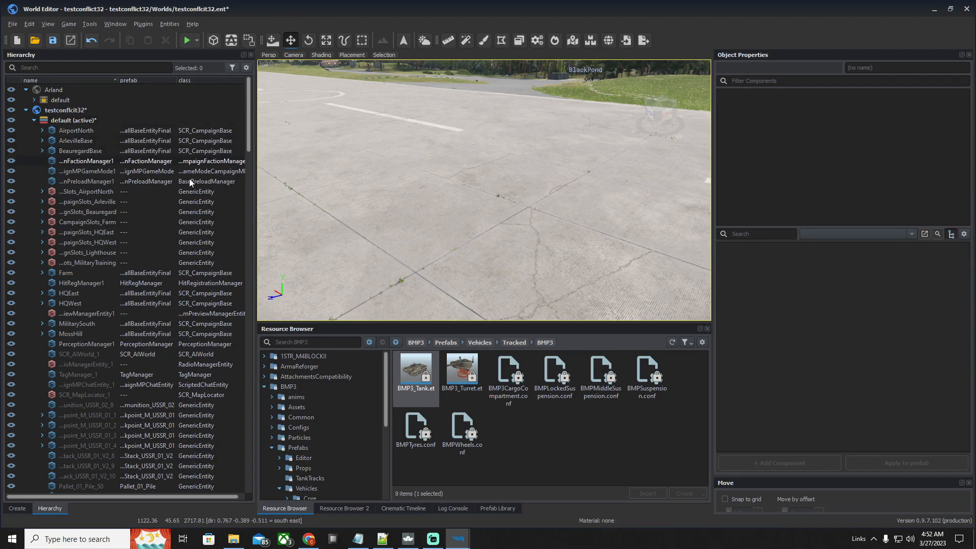
Reselect CampaignFactionManager1 and assign BMP3_Tank.et as the prefab of the empty Asset List entry
left_click(188, 162)
scroll(800, 315, "up", 1)
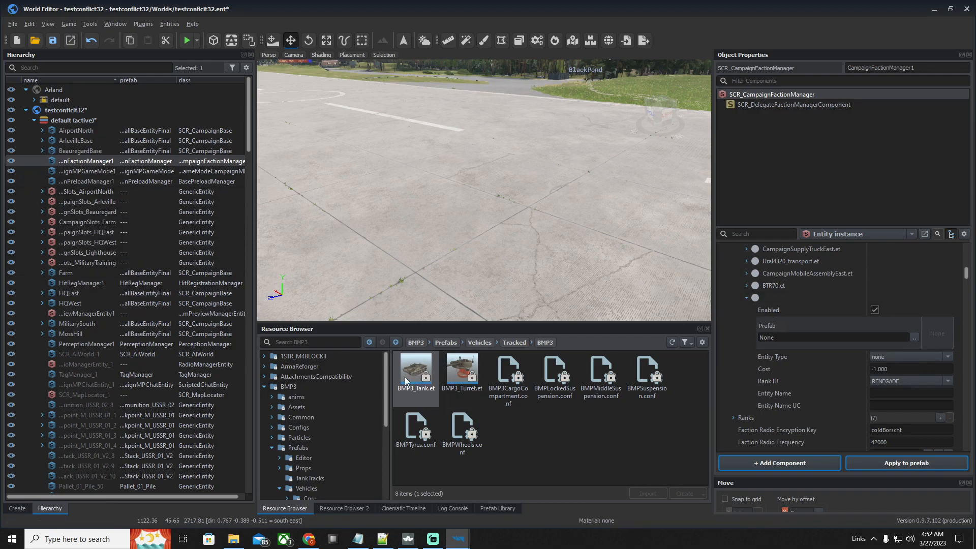
left_click_drag(420, 372, 783, 335)
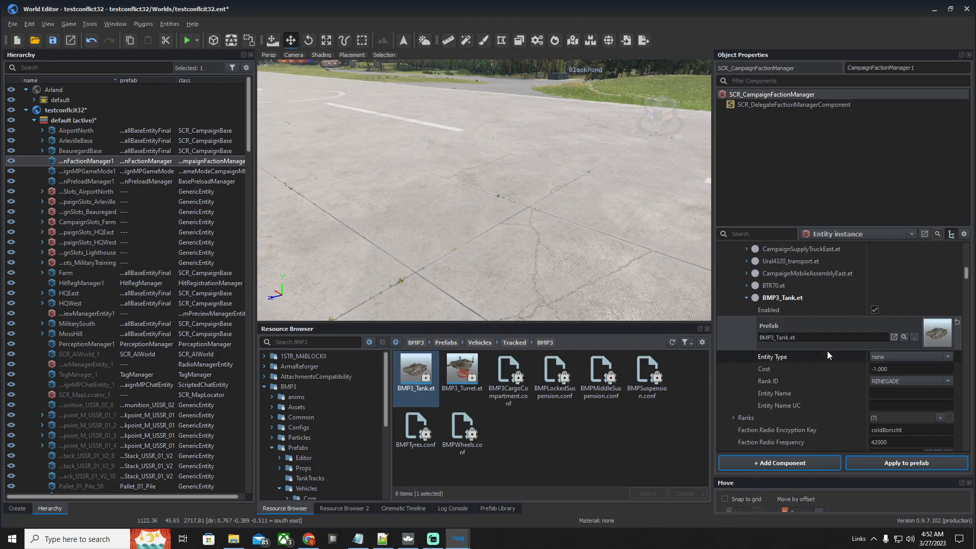
Set the BMP3_Tank.et entry to entity type HEAVY, cost 1000 and rank ID PRIVATE
left_click(943, 356)
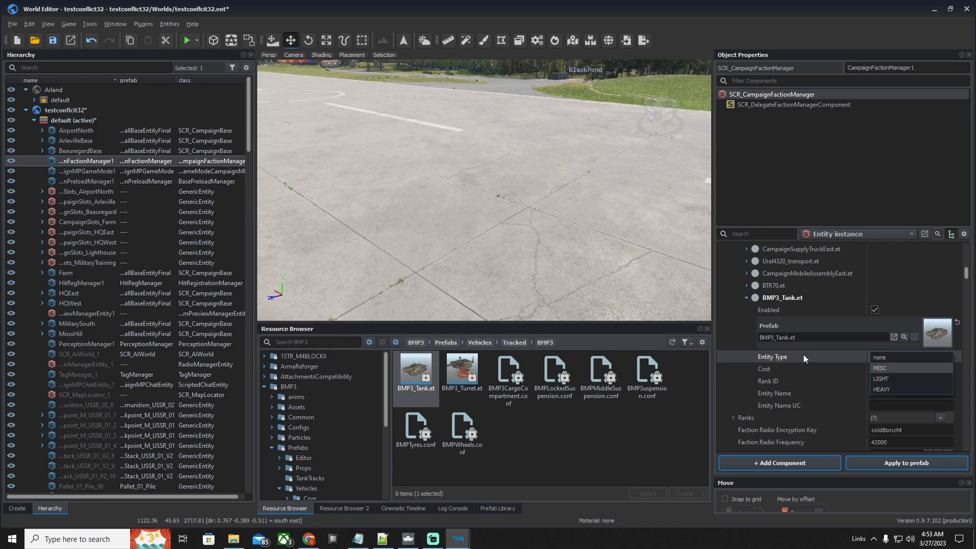
left_click(889, 390)
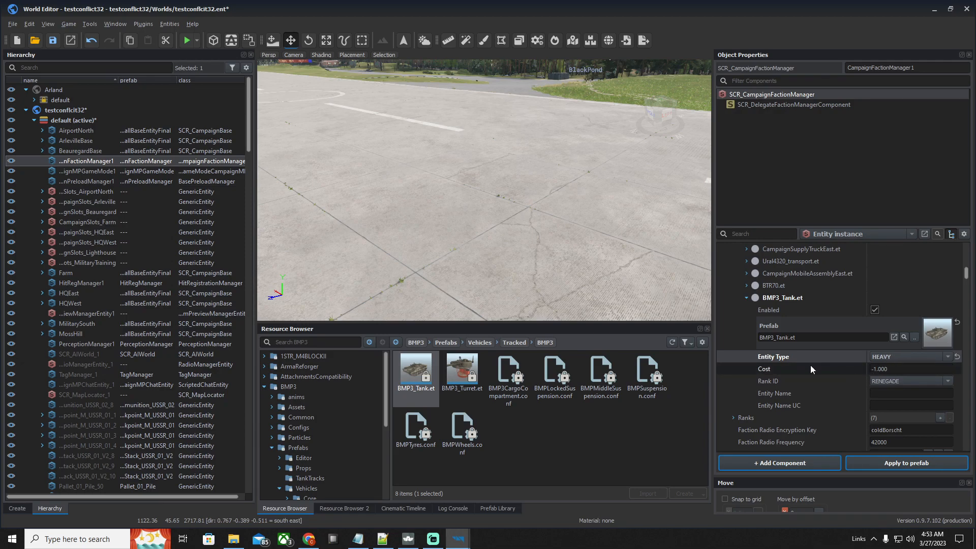
left_click(894, 367)
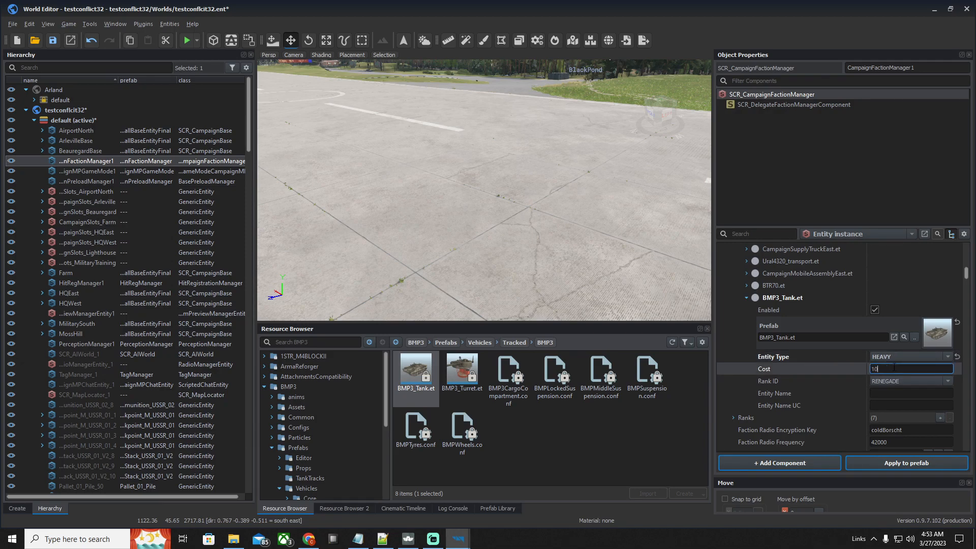
left_click(944, 377)
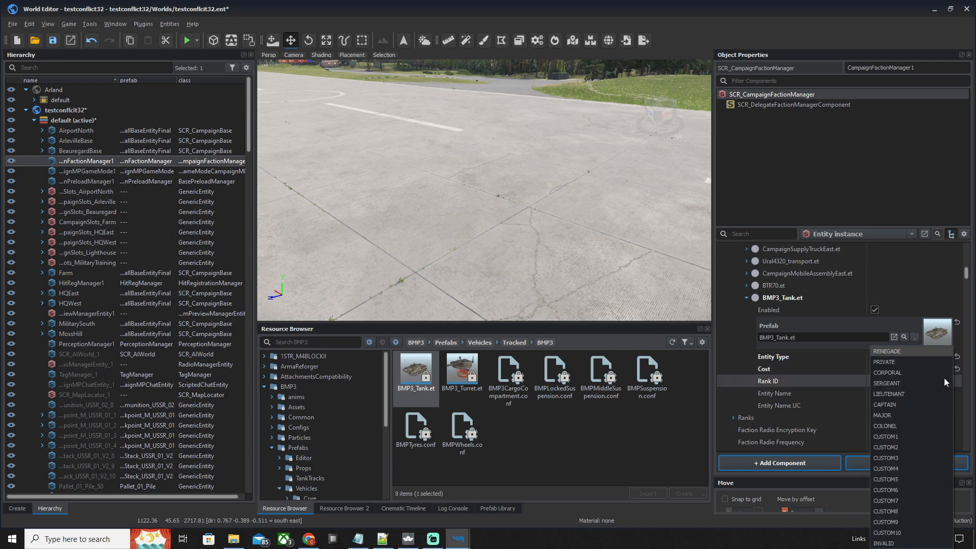
left_click(908, 360)
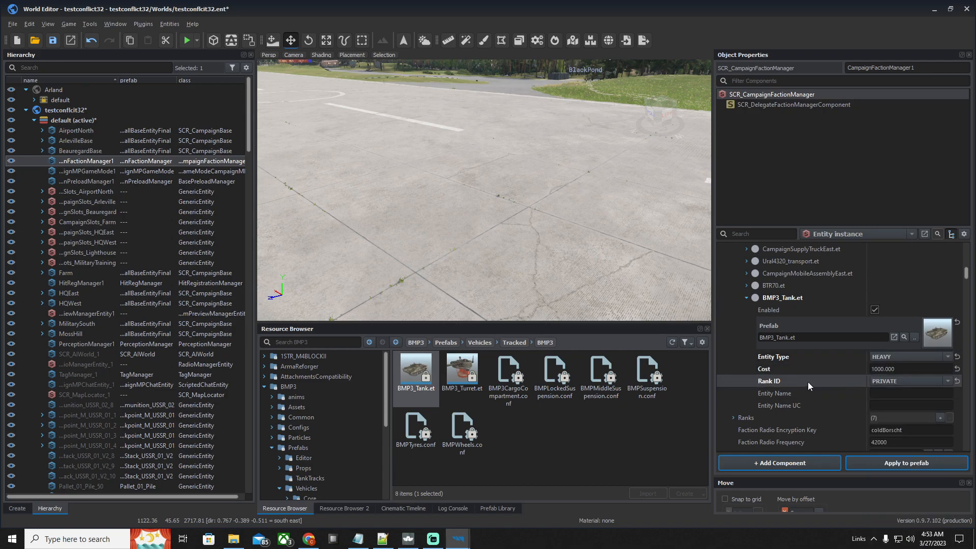
Enter BMP3 as both the Entity Name and Entity Name UC of the BMP3_Tank.et entry
left_click(906, 393)
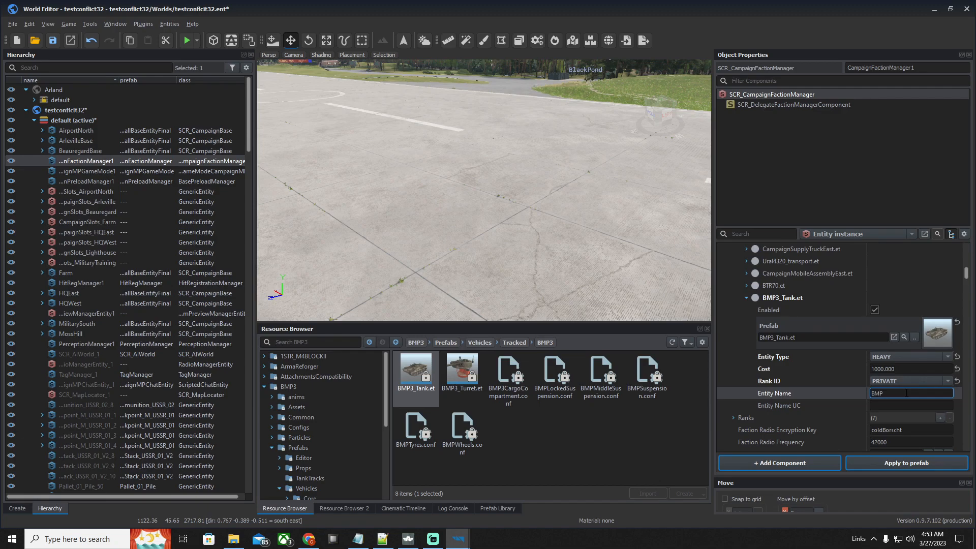
key("Tab")
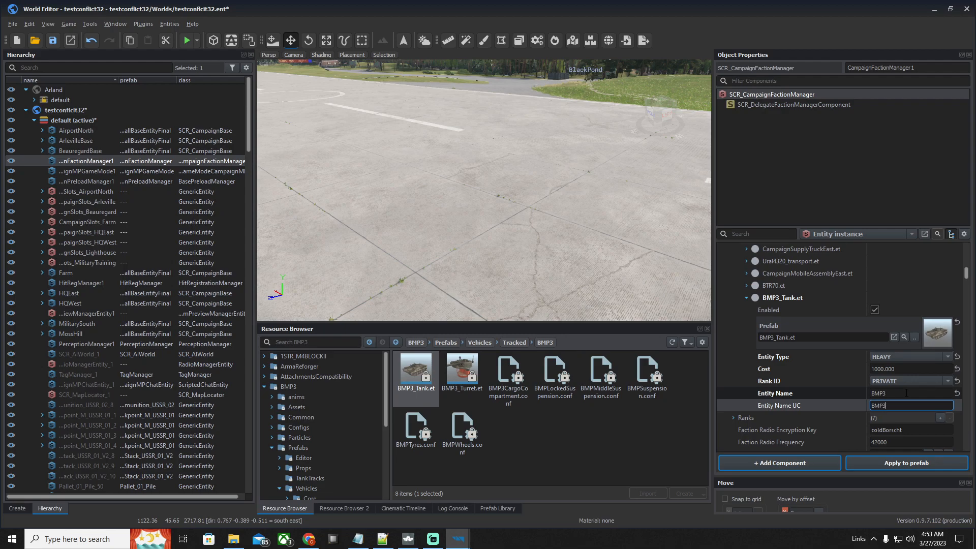
scroll(848, 402, "down", 3)
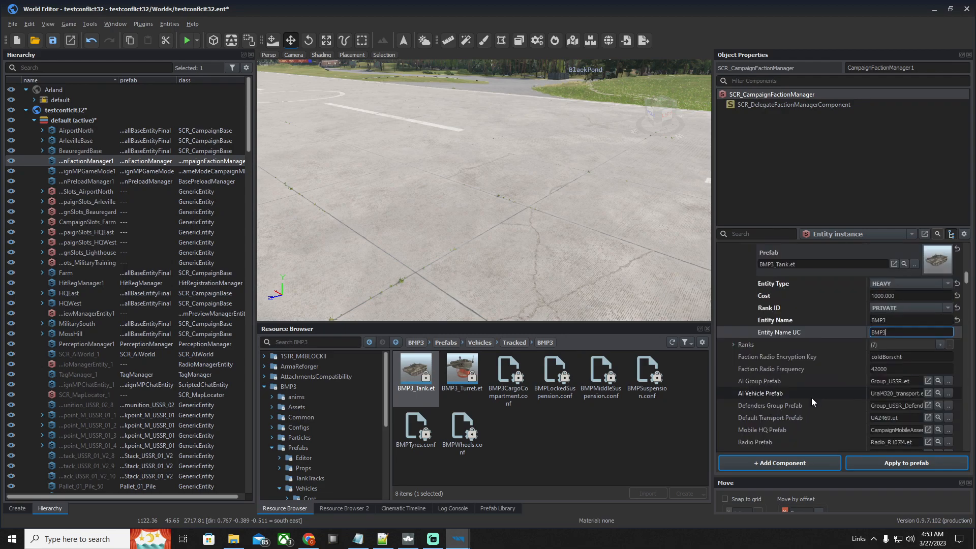
left_click(782, 322)
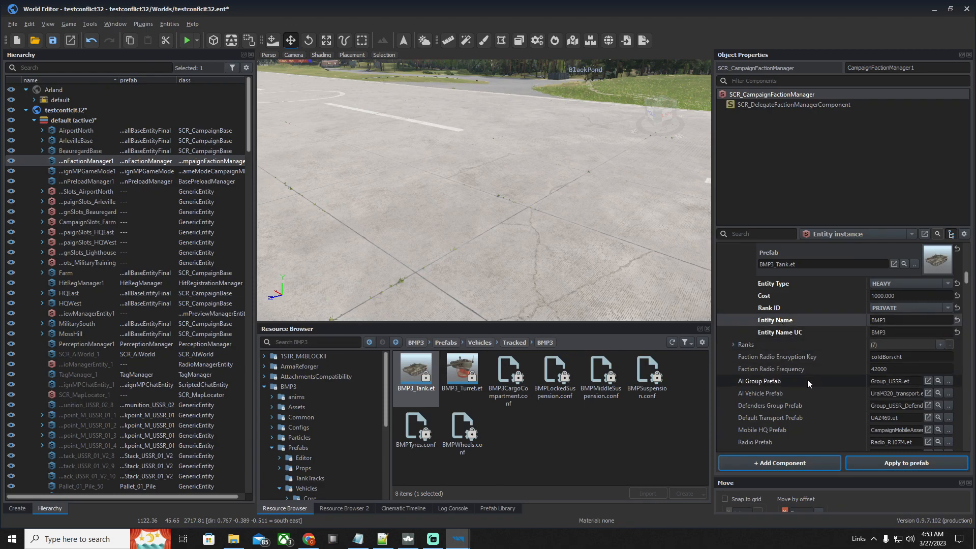
scroll(807, 379, "up", 4)
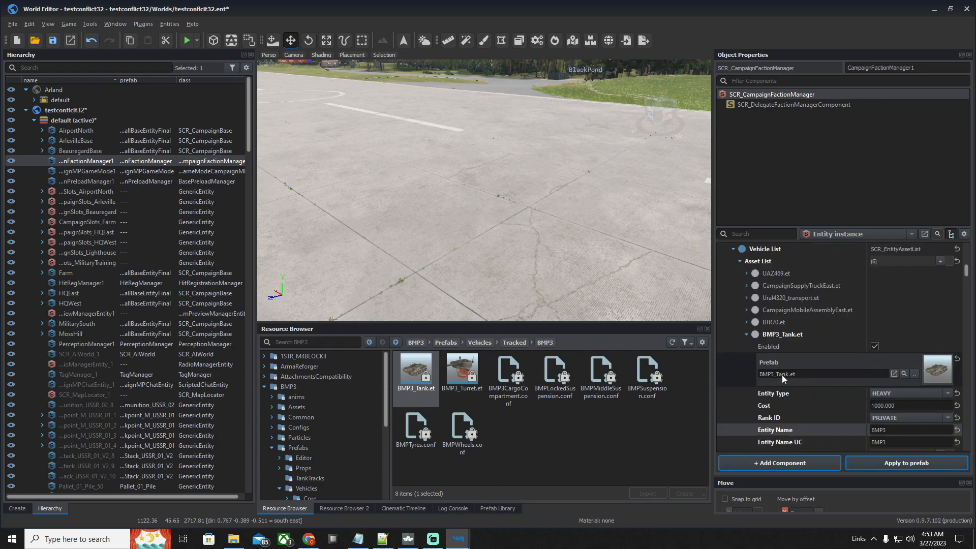
scroll(810, 396, "up", 4)
scroll(788, 396, "down", 4)
scroll(844, 335, "up", 1)
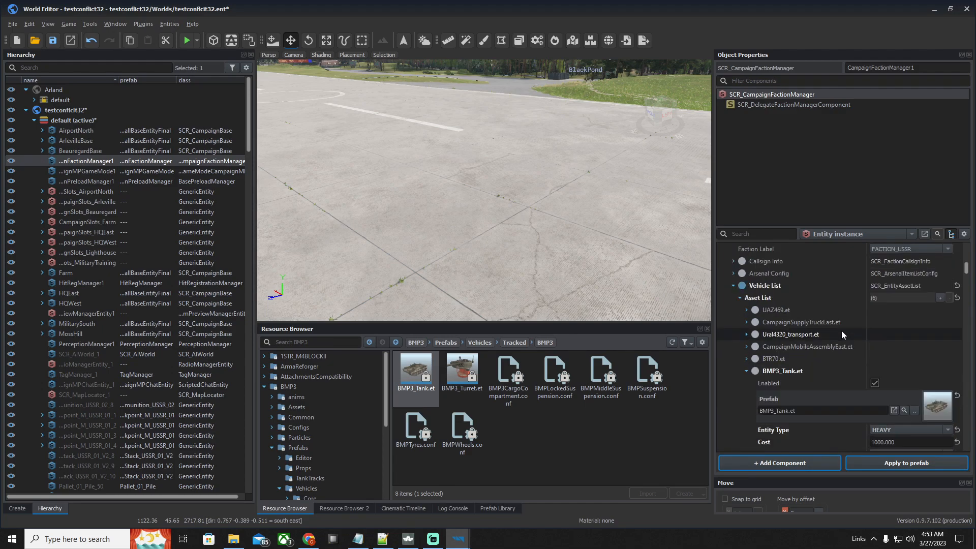
Collapse the BMP3_Tank.et entry and the USSR faction's Vehicle List, and save the world
left_click(747, 371)
scroll(828, 384, "up", 2)
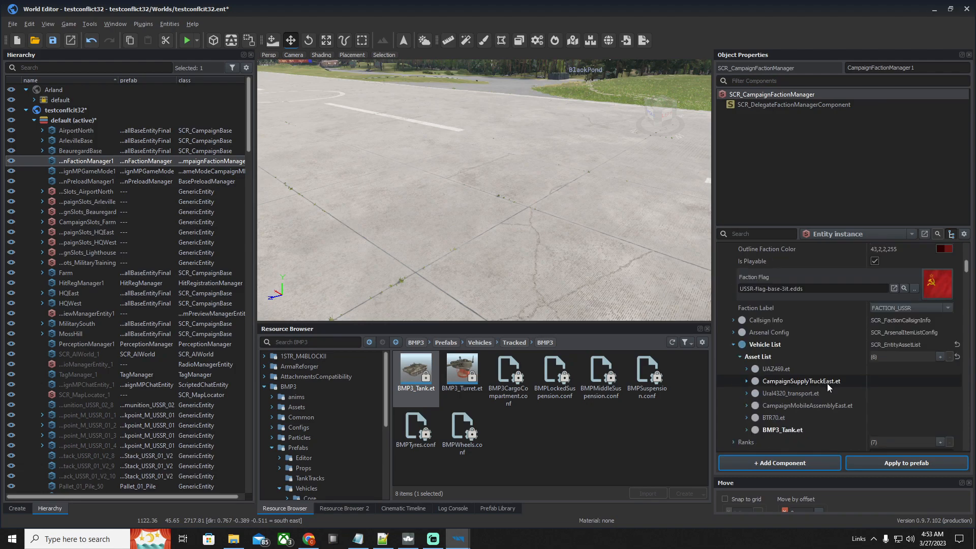
left_click(734, 345)
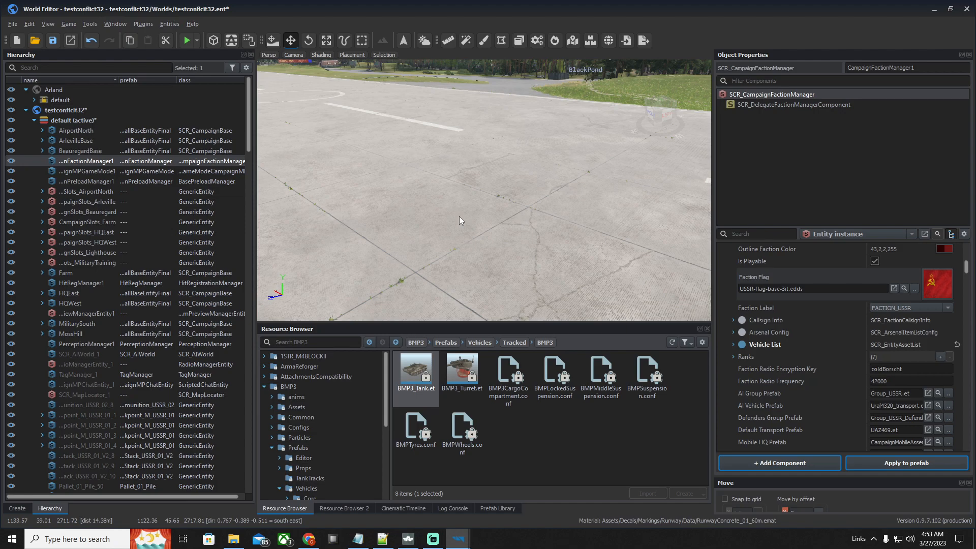
key("ctrl+s")
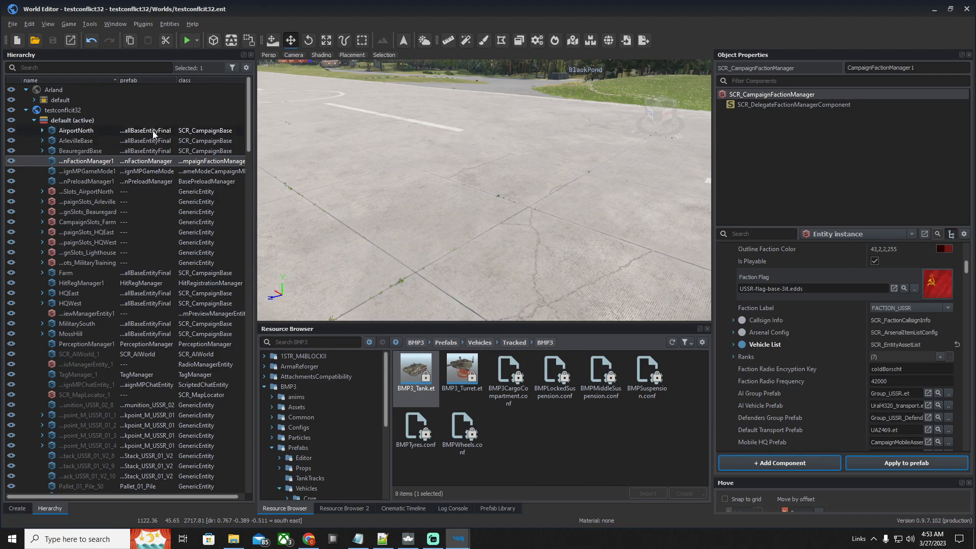
Check the log console and launch the testconflict32 world in fullscreen play mode
left_click(198, 41)
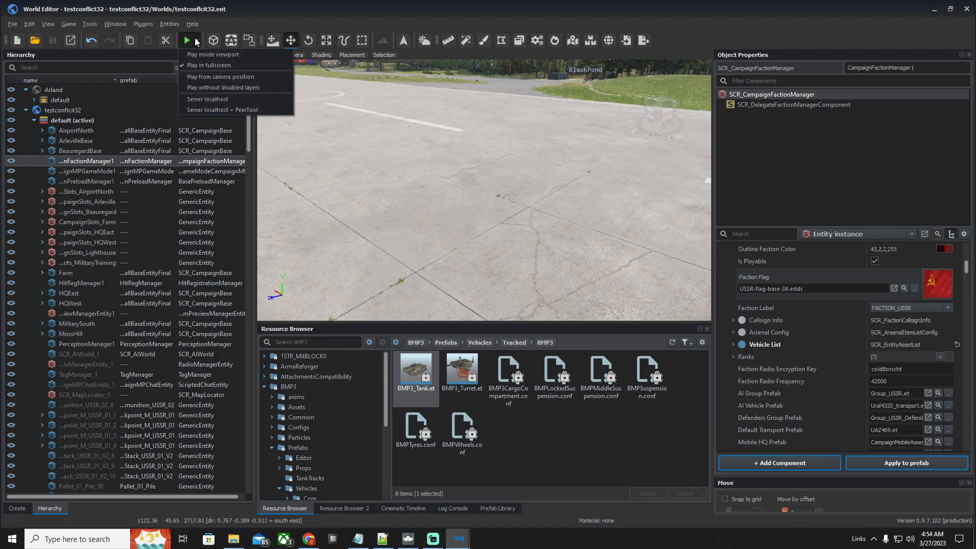
left_click(222, 55)
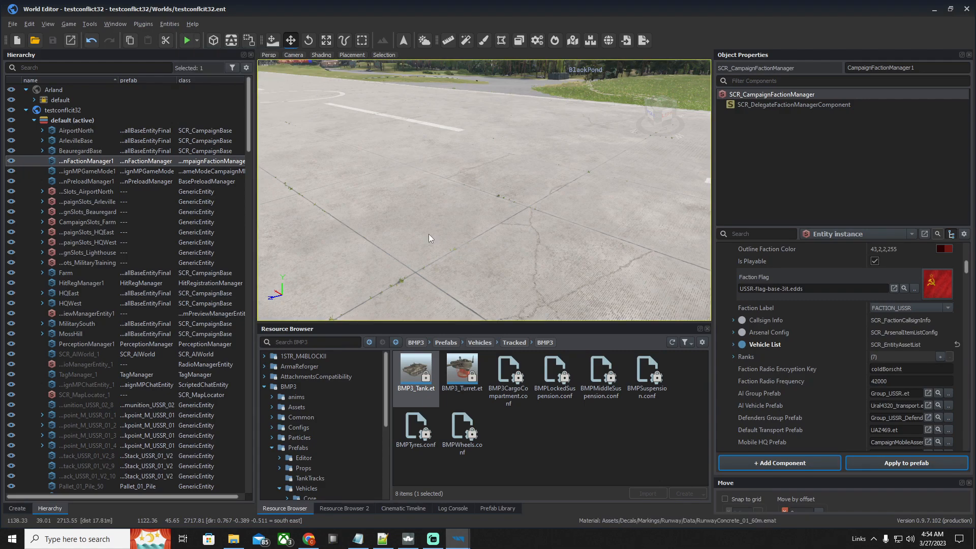
left_click(461, 507)
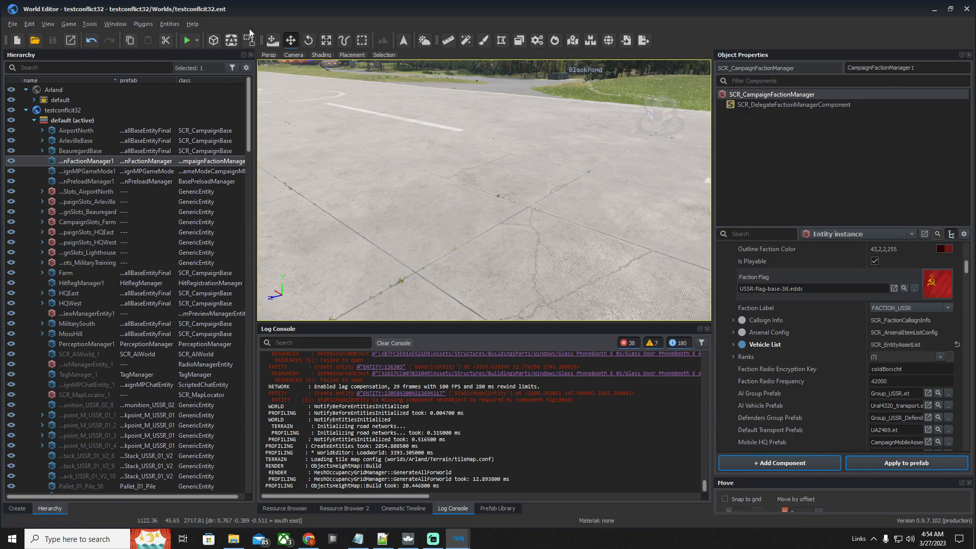
left_click(196, 40)
left_click(462, 276)
left_click(197, 38)
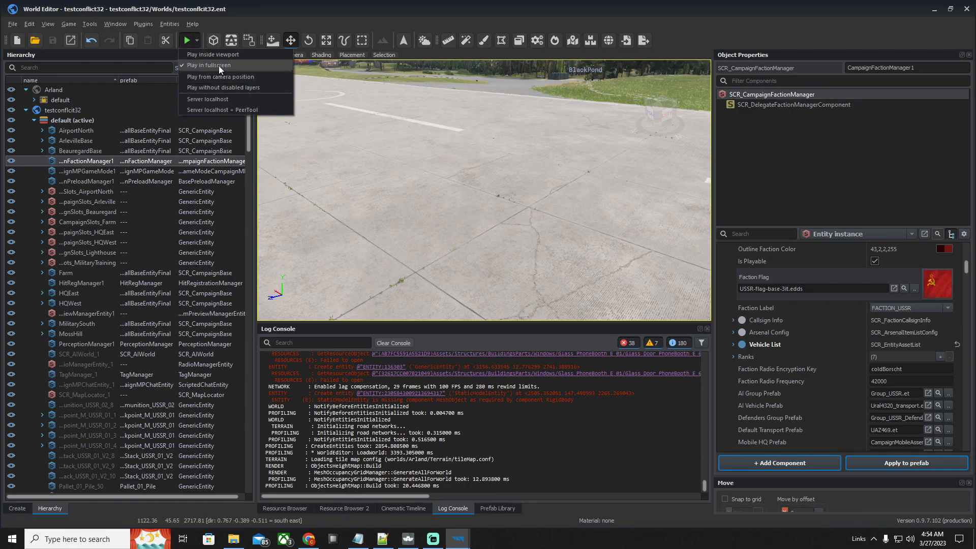
left_click(218, 66)
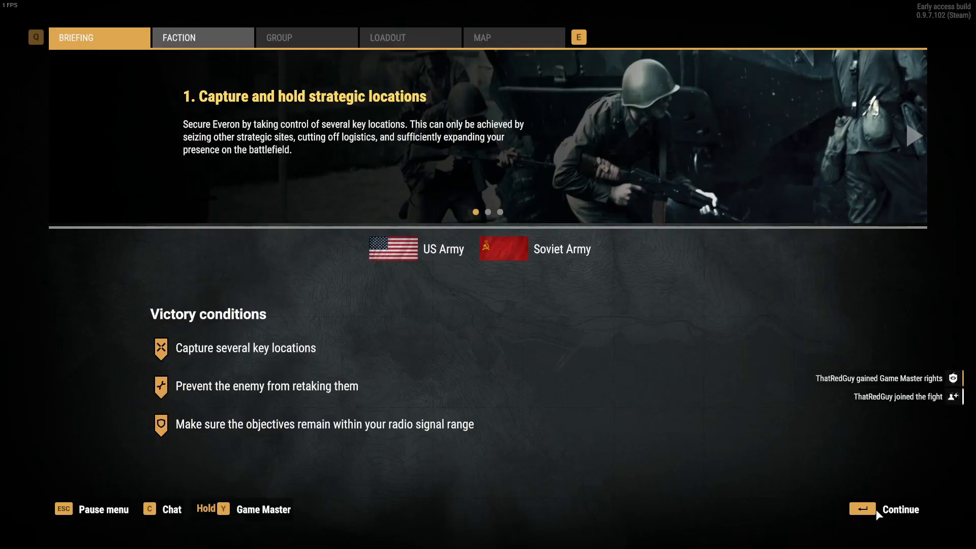
Join the Soviet Army and deploy at the Main Operating Base Yolka
left_click(878, 508)
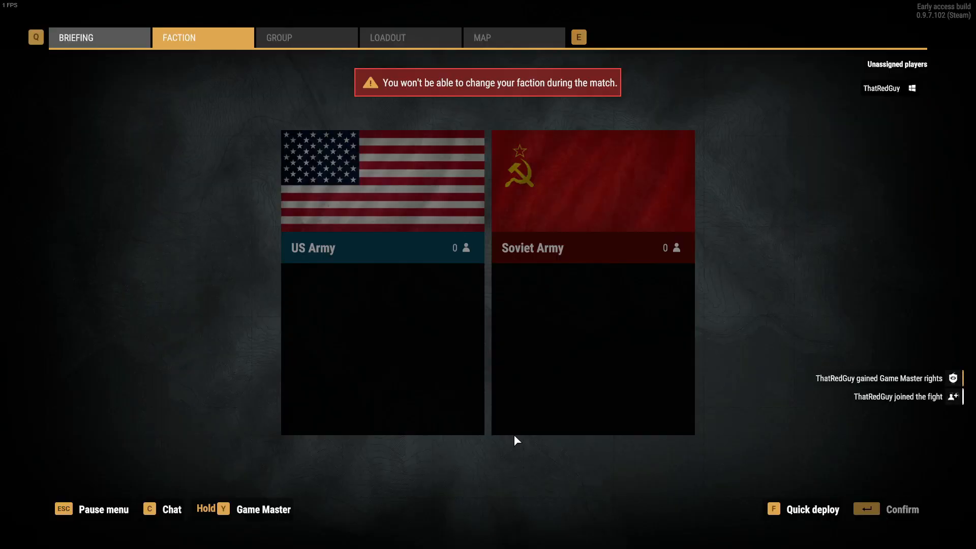
left_click(518, 336)
left_click(887, 509)
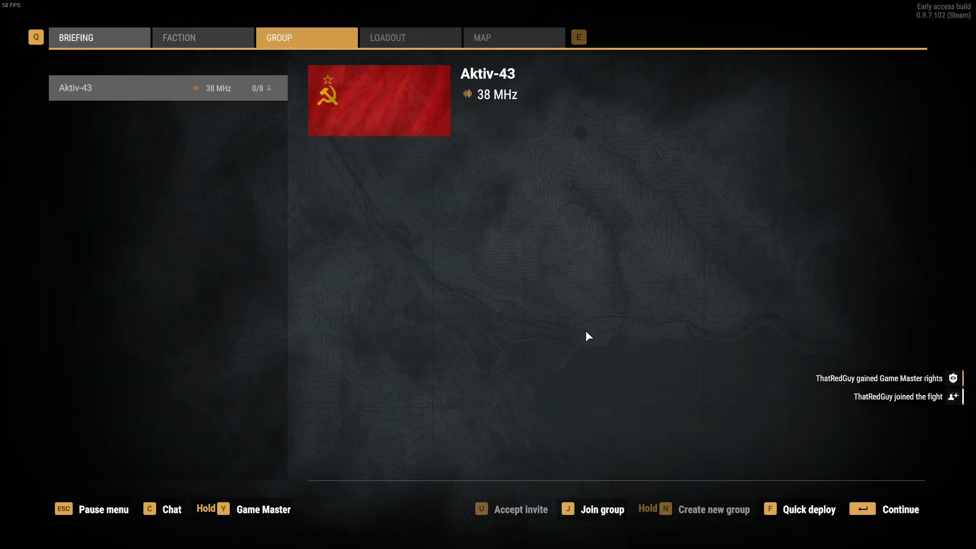
left_click(873, 516)
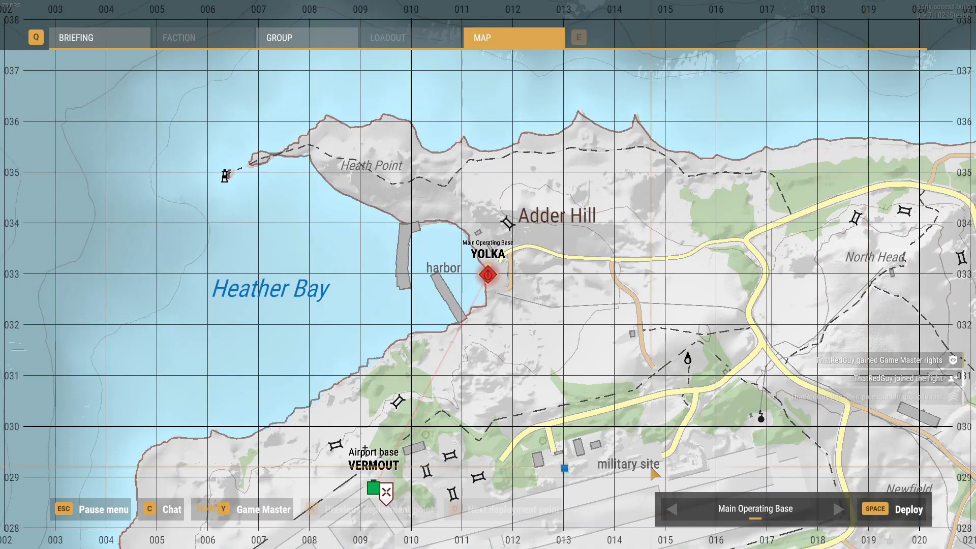
left_click(871, 517)
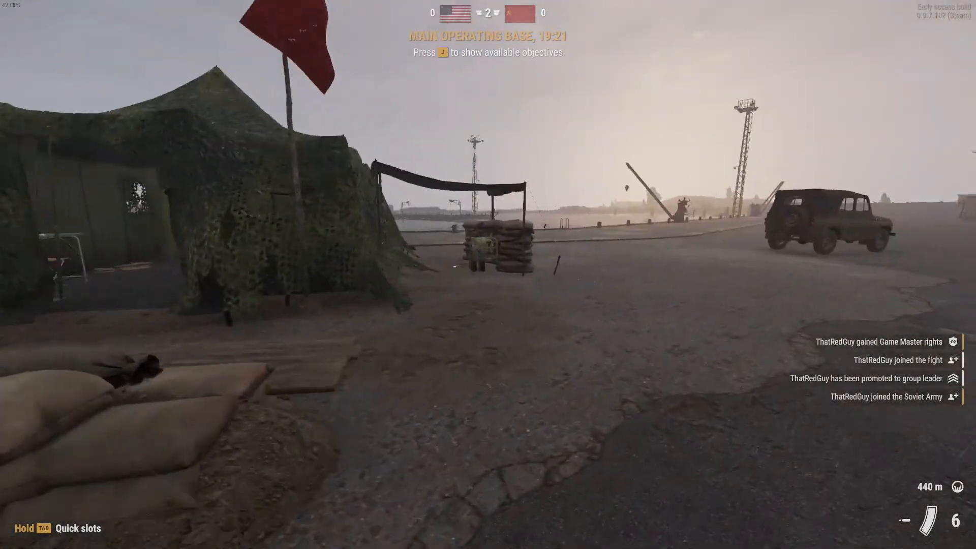
Enter building mode at the command tent, check which service structures can be built, and return to the character
key("w")
key("f")
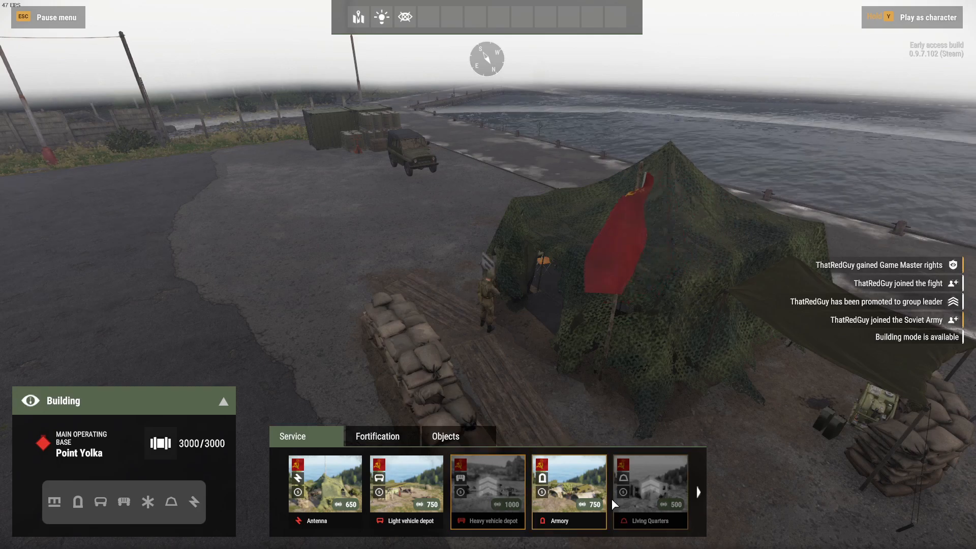
key("y")
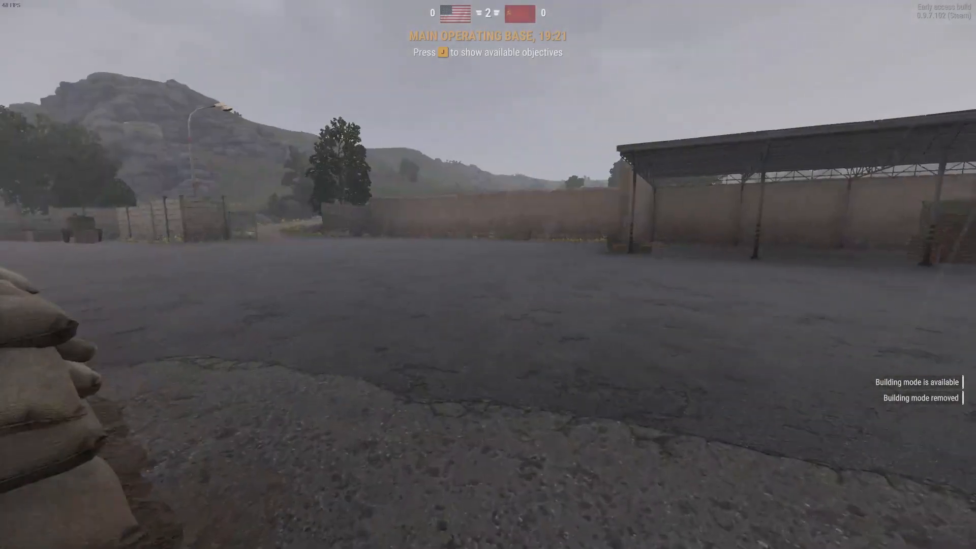
Capture the Conflict Base at the command tent repeatedly as Game Master to raise the character's rank, and return to the character
key("y")
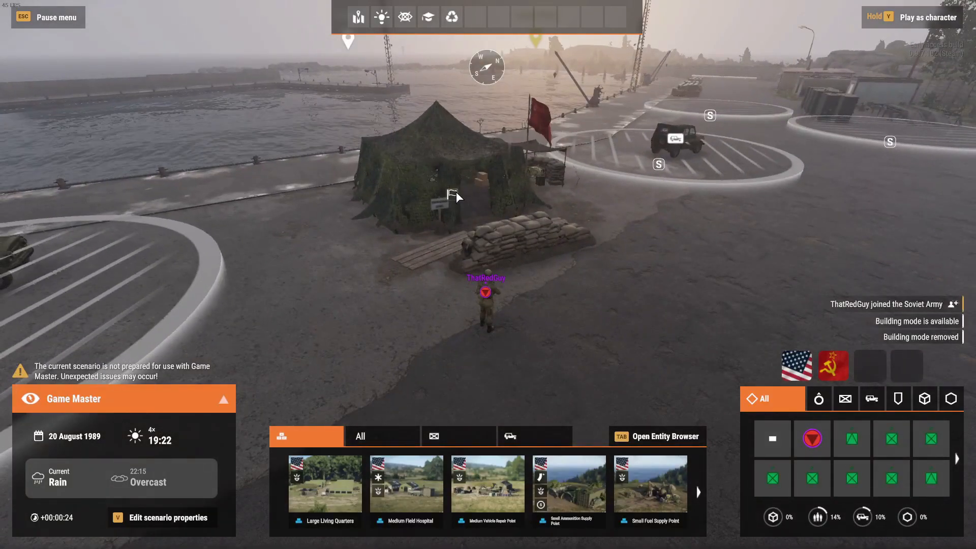
right_click(450, 193)
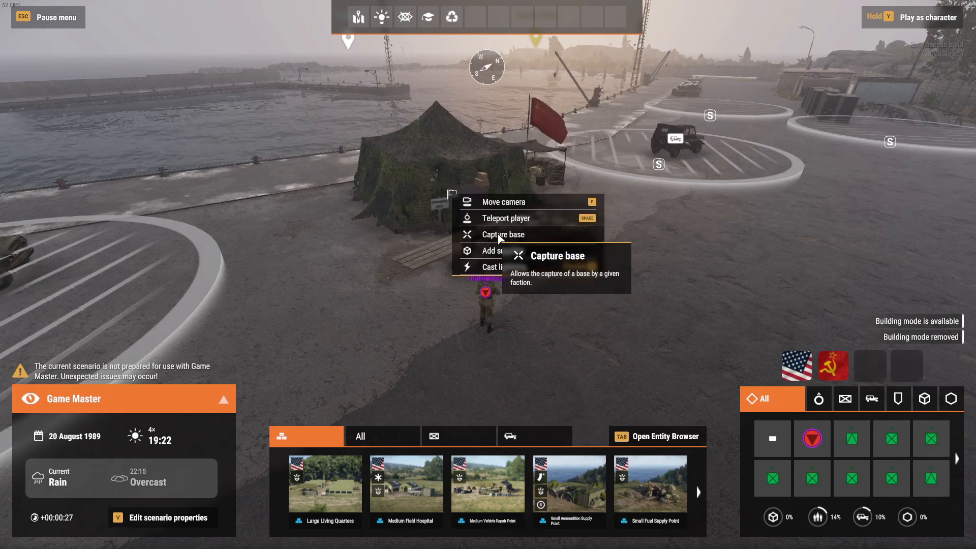
left_click(499, 235)
right_click(447, 191)
left_click(450, 194)
right_click(452, 195)
left_click(486, 234)
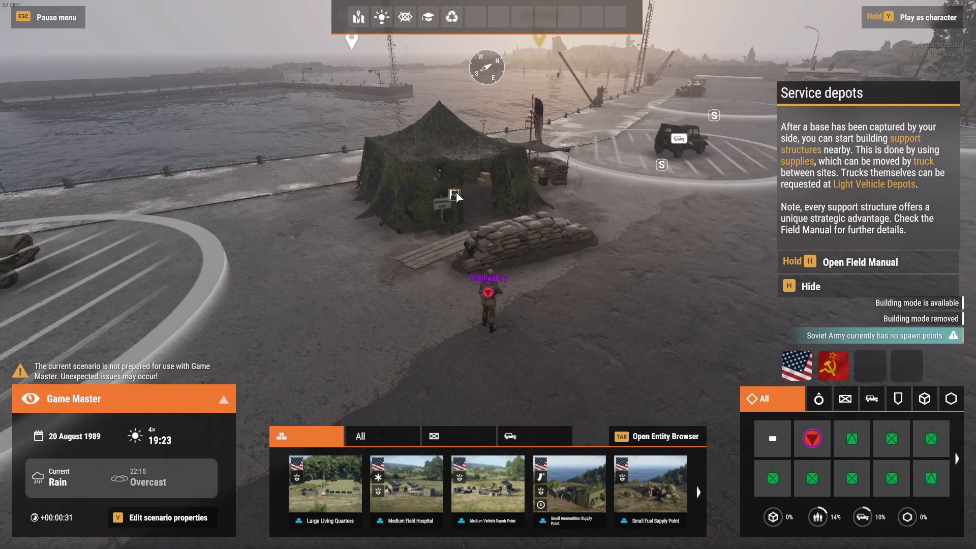
right_click(457, 193)
left_click(488, 231)
right_click(459, 193)
left_click(490, 230)
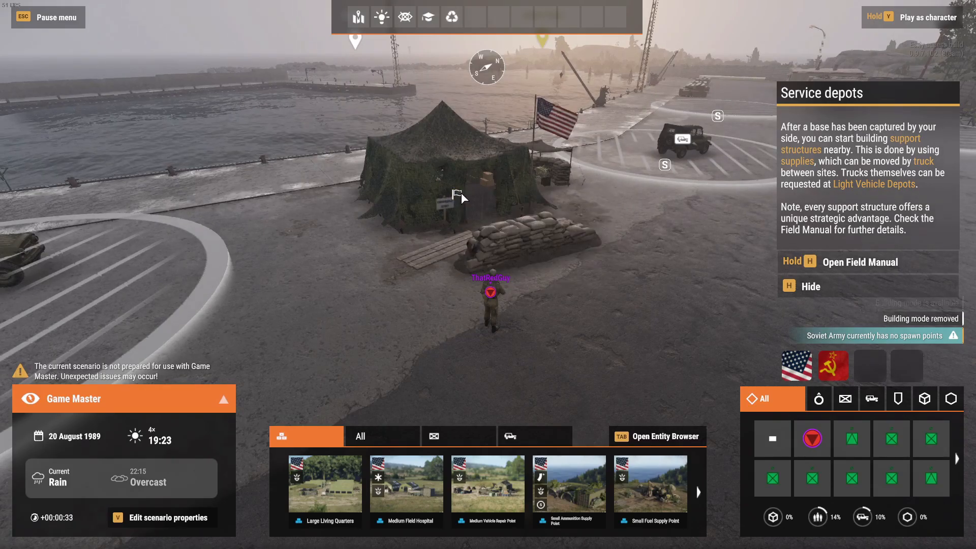
right_click(461, 193)
left_click(489, 233)
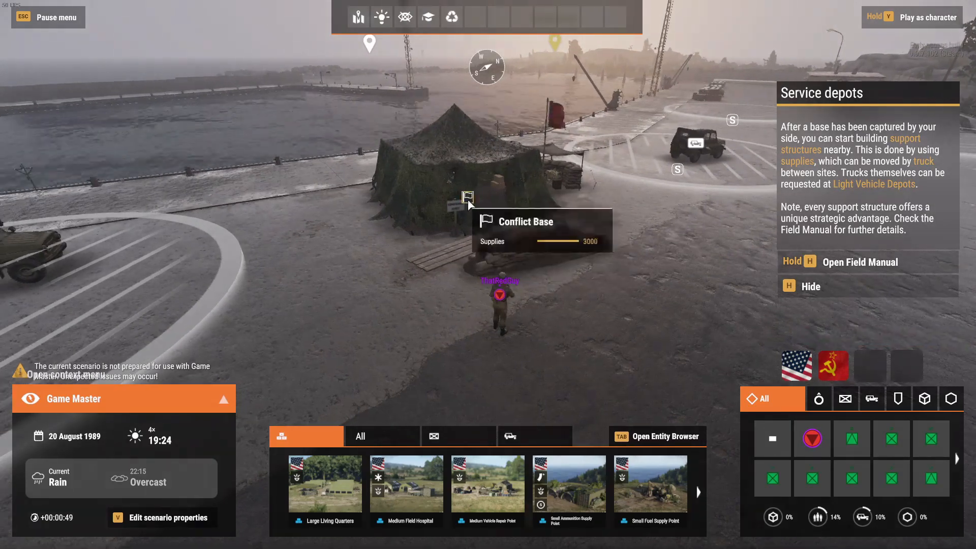
key("y")
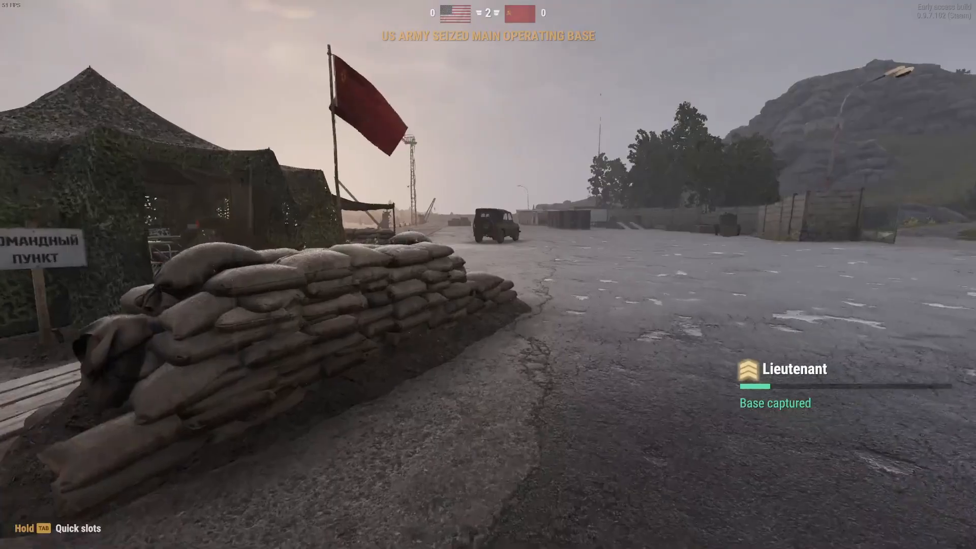
Build a heavy vehicle depot on the open yard near the command tent at Point Yolka, and leave building mode
key("w")
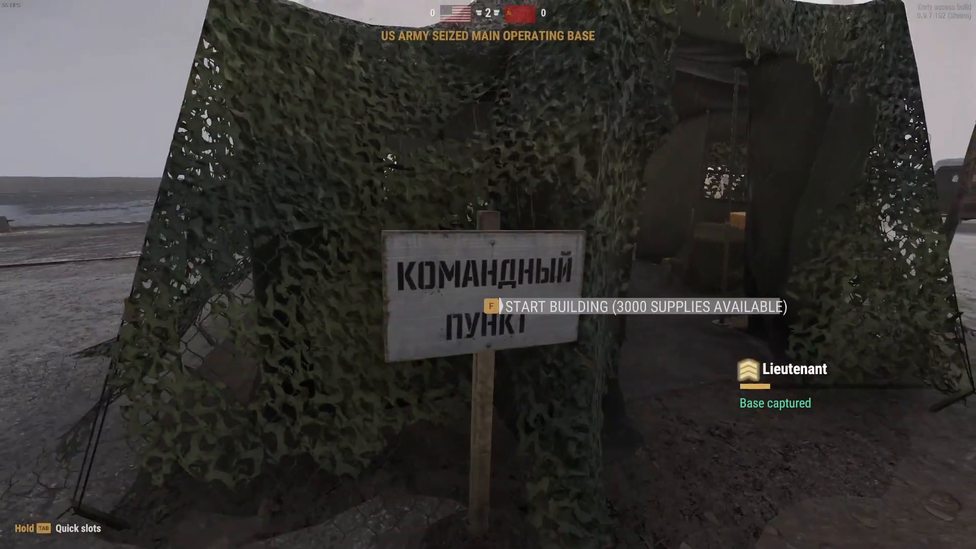
key("f")
right_click_drag(676, 373, 426, 319)
key("w")
key("d")
key("d")
key("shift")
key("s")
key("w")
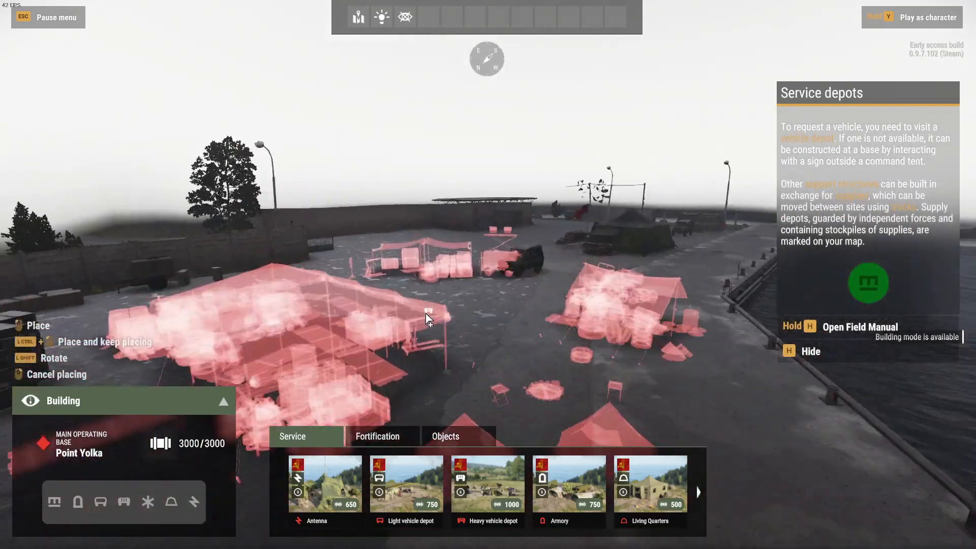
key("s")
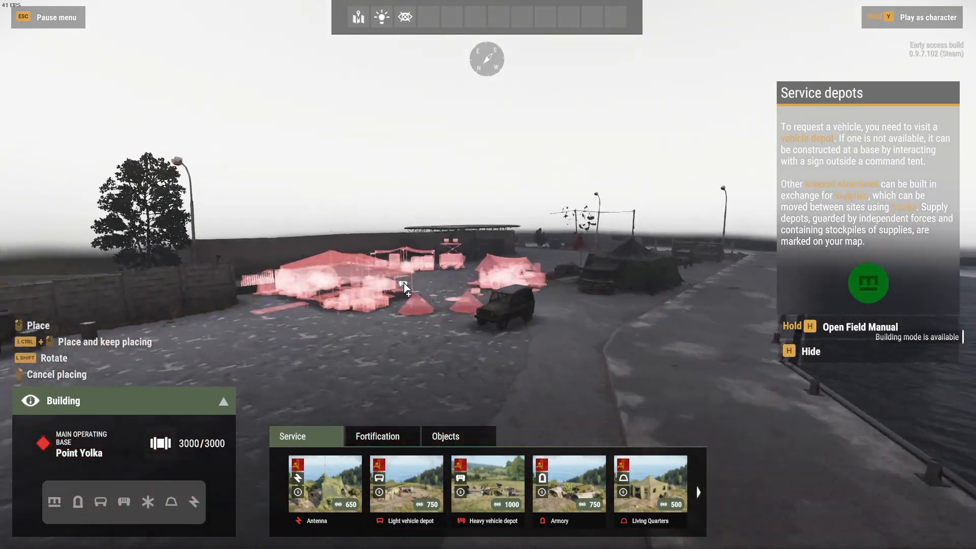
key("w")
left_click(399, 287)
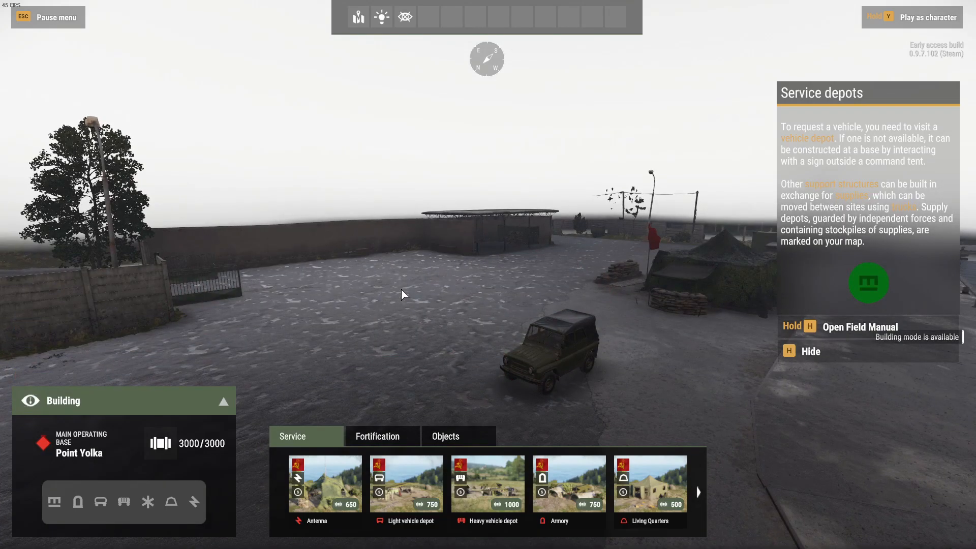
left_click(478, 501)
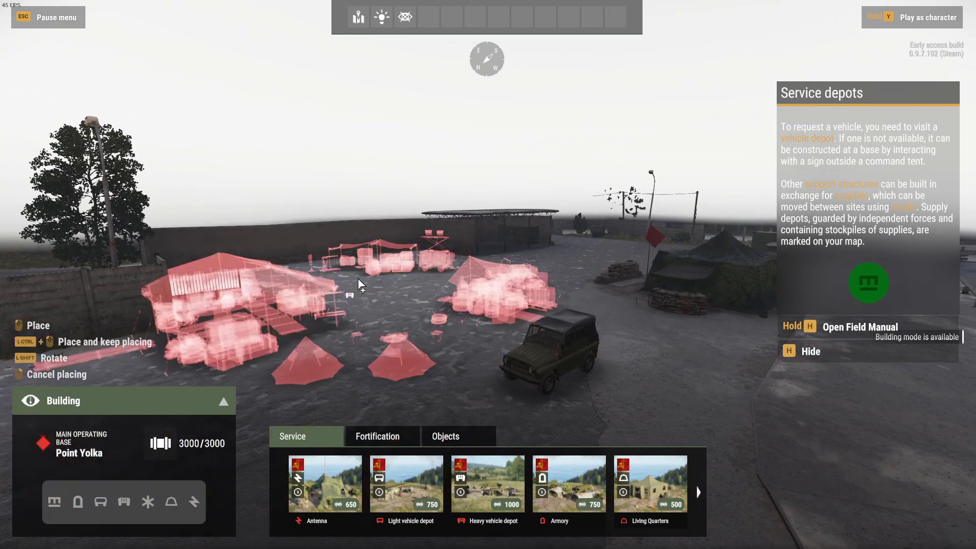
left_click(392, 291)
key("y")
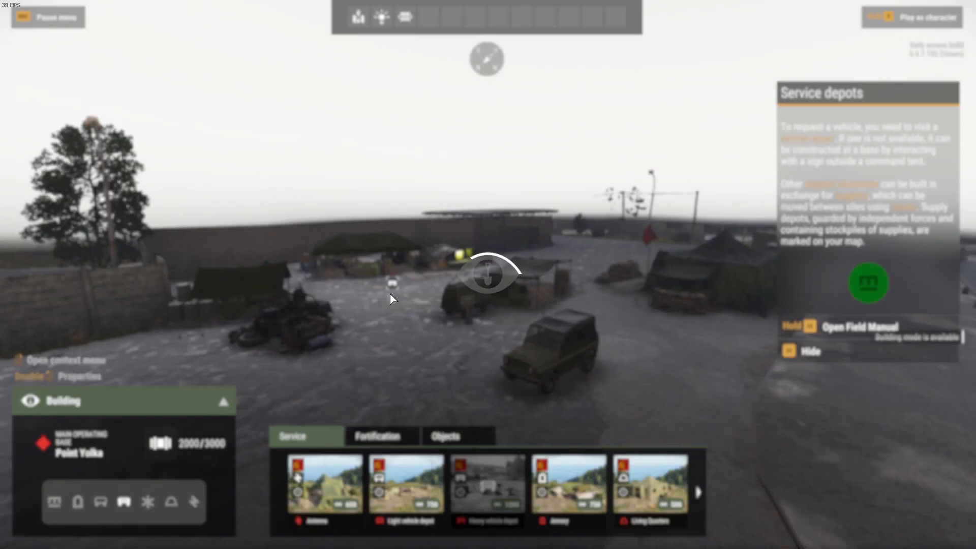
Walk to the workbench in the new heavy vehicle depot and request a BMP3
key("w")
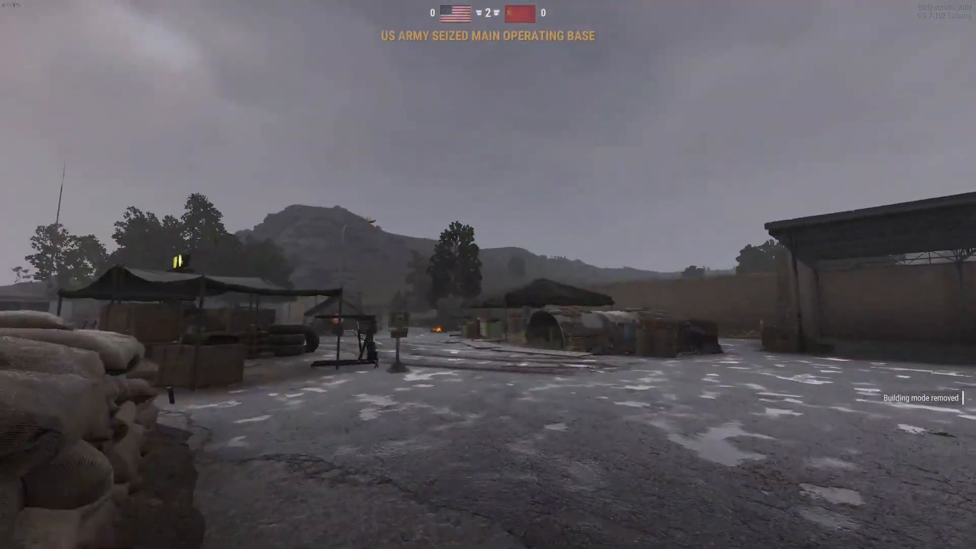
key("w")
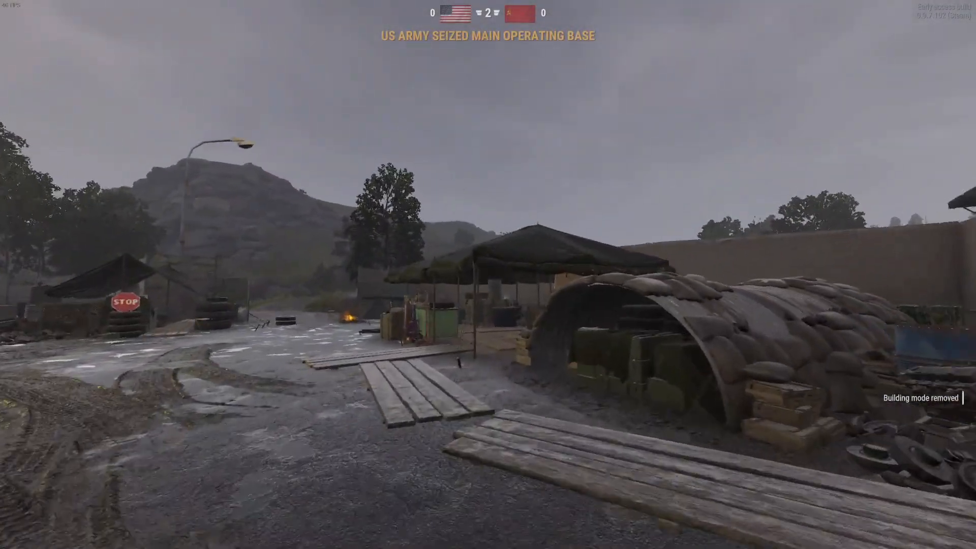
key("w")
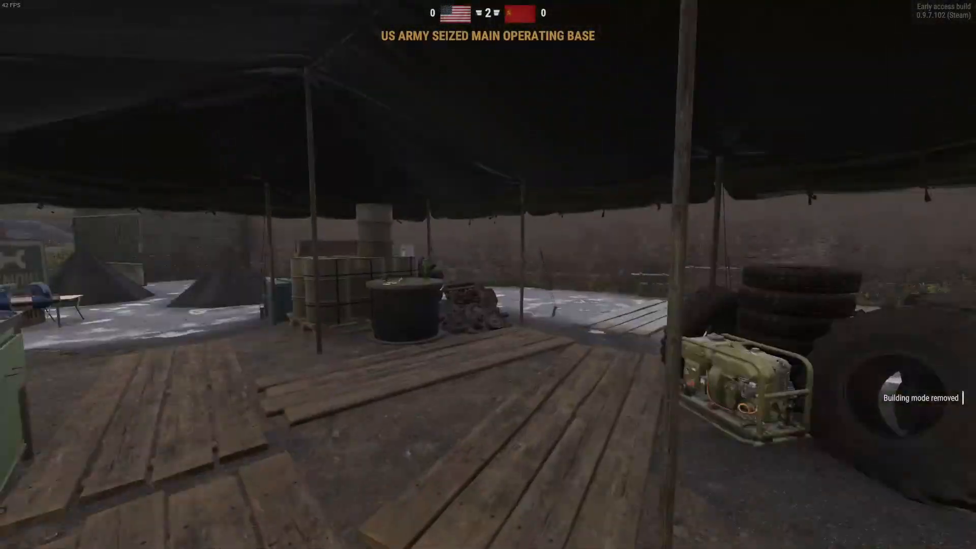
key("w")
scroll(488, 275, "down", 1)
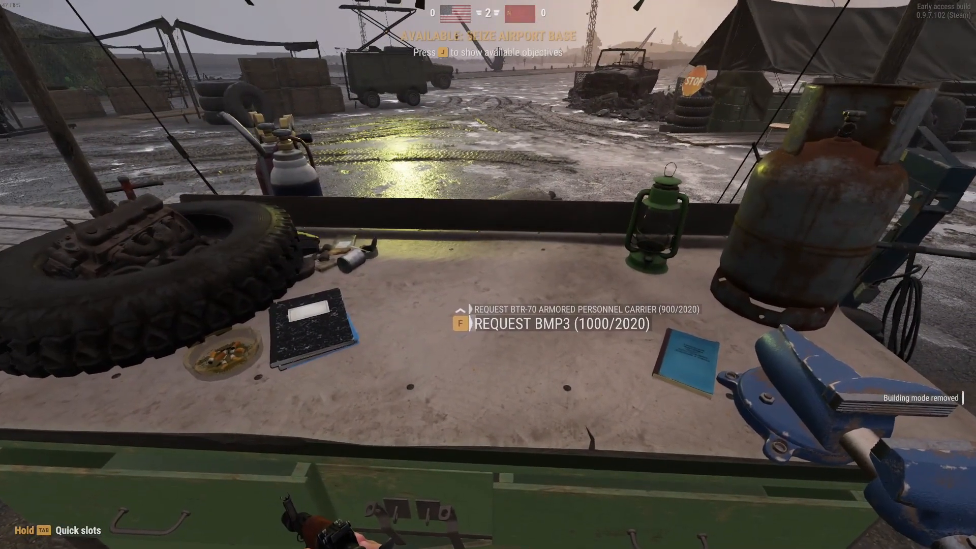
key("f")
Walk around the spawned BMP3 to examine it, and check the base and its surroundings on the map
key("a")
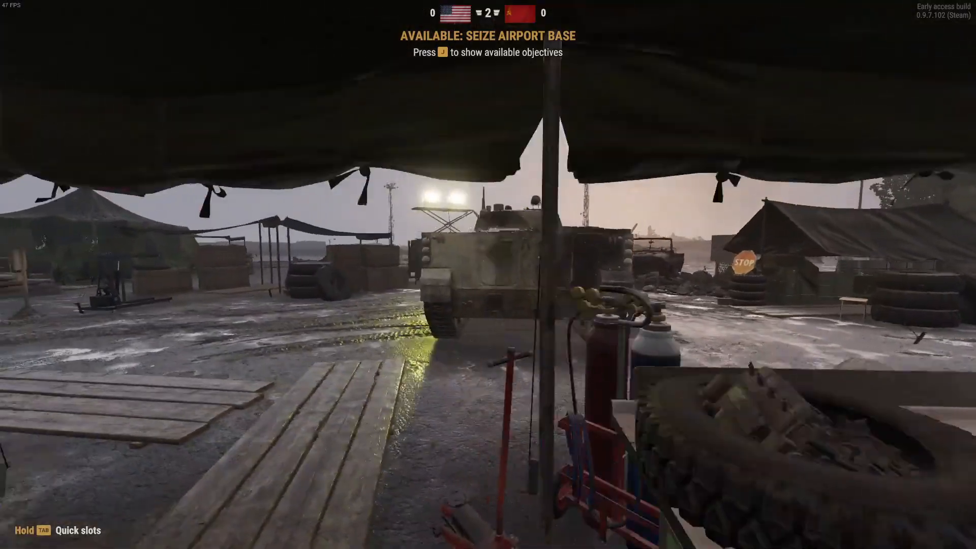
key("w")
key("w")
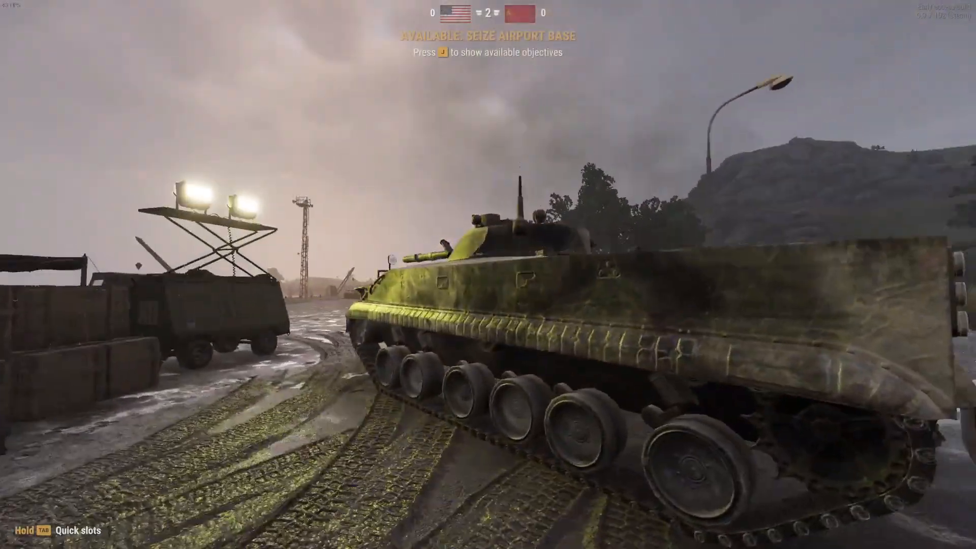
key("1")
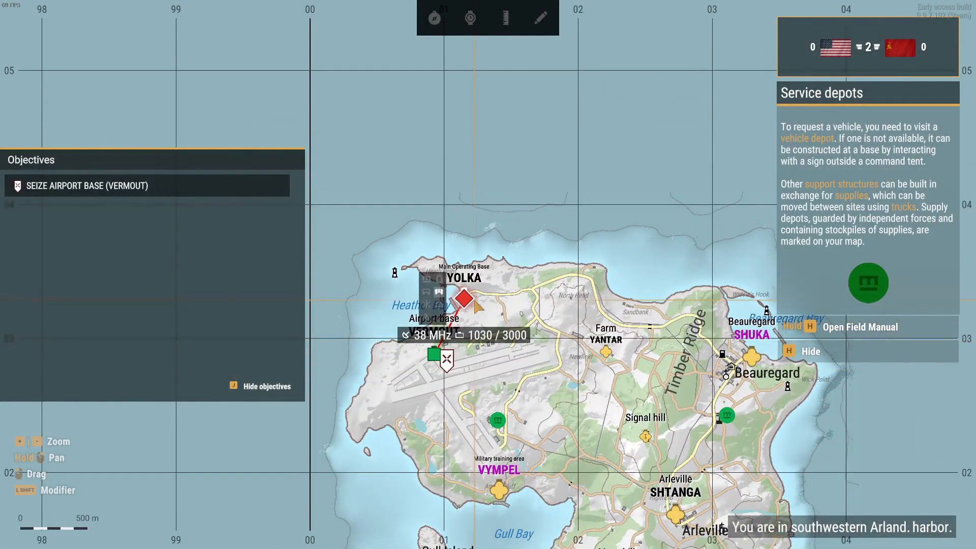
right_click_drag(639, 345, 549, 210)
key("m")
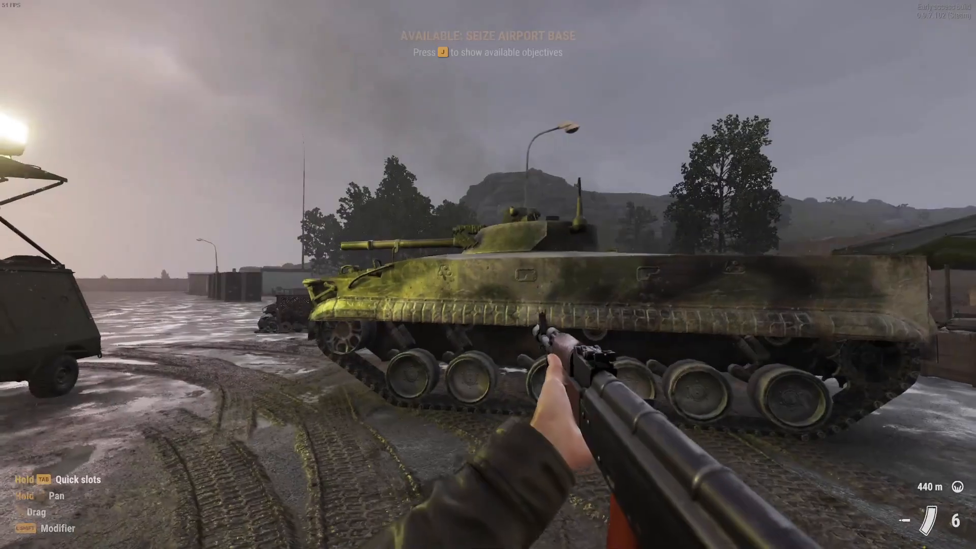
right_click(488, 275)
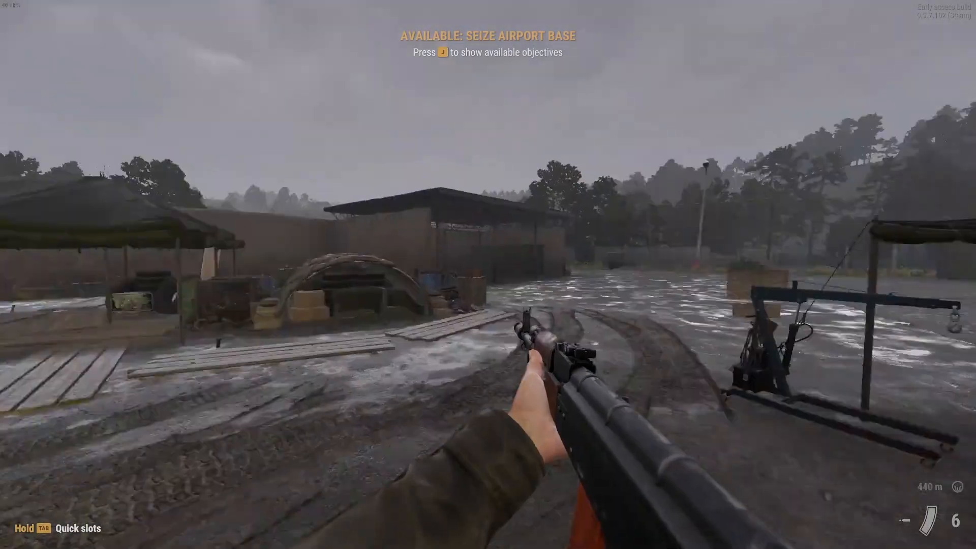
End the in-game test and close the World Editor
key("Escape")
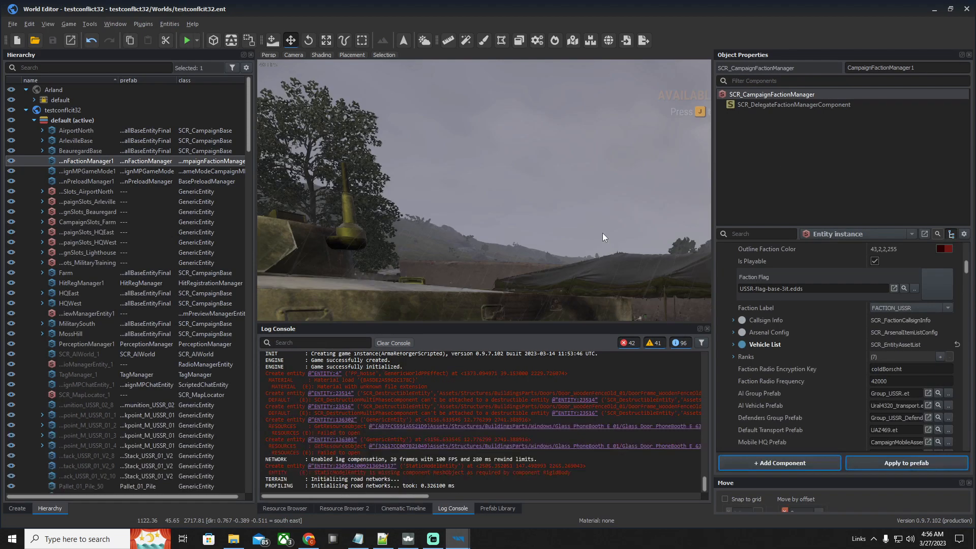
scroll(474, 239, "down", 10)
scroll(450, 222, "down", 5)
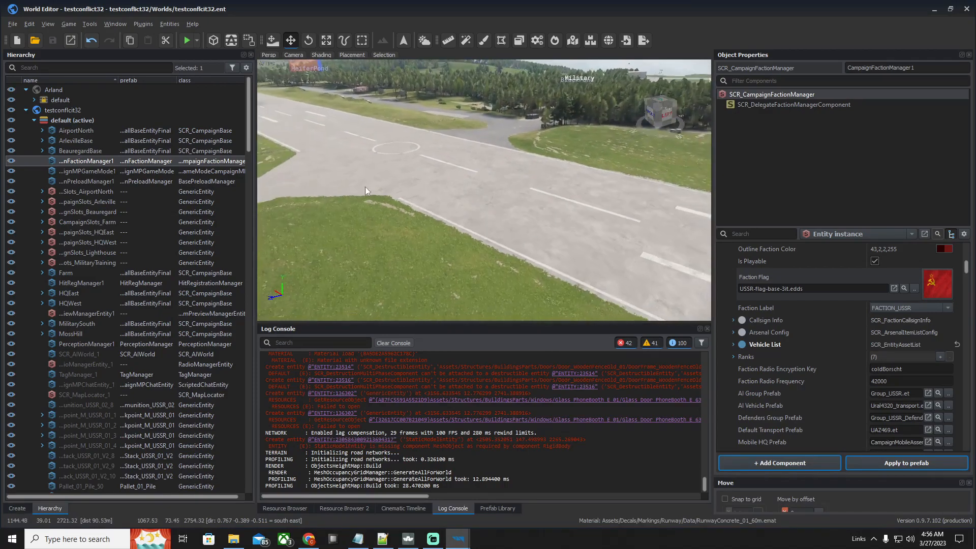
left_click(967, 10)
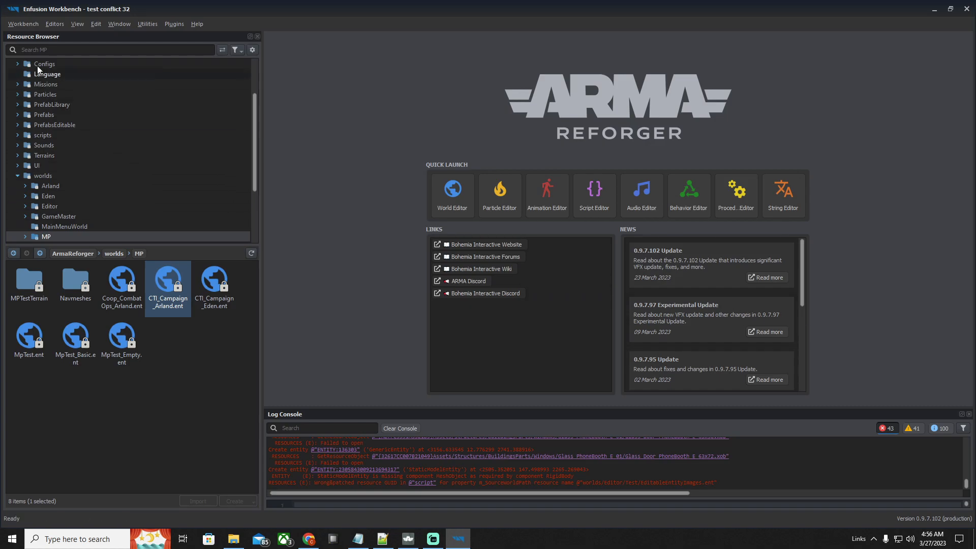
Open the Workbench options and enlarge the upper game project settings area to show the whole dependency list
left_click(23, 24)
left_click(41, 95)
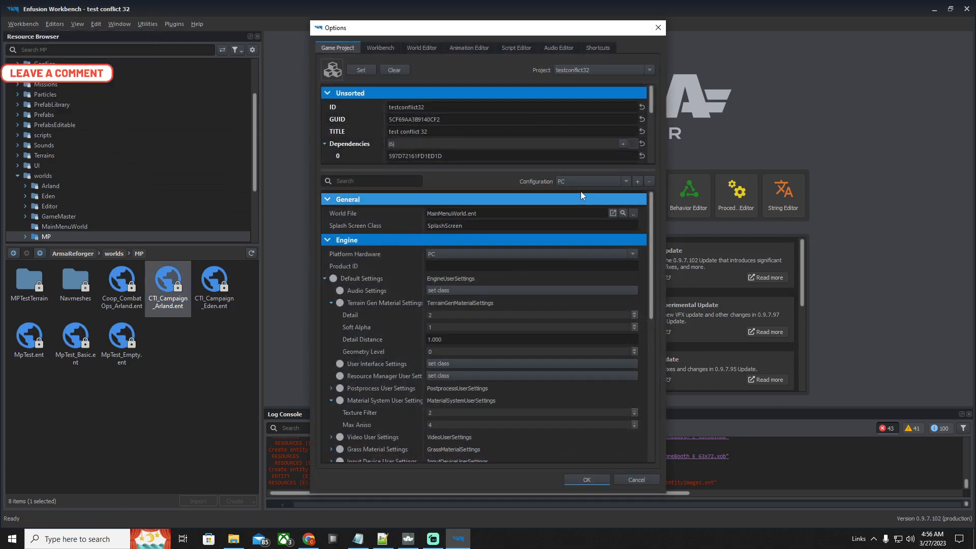
left_click_drag(482, 170, 506, 405)
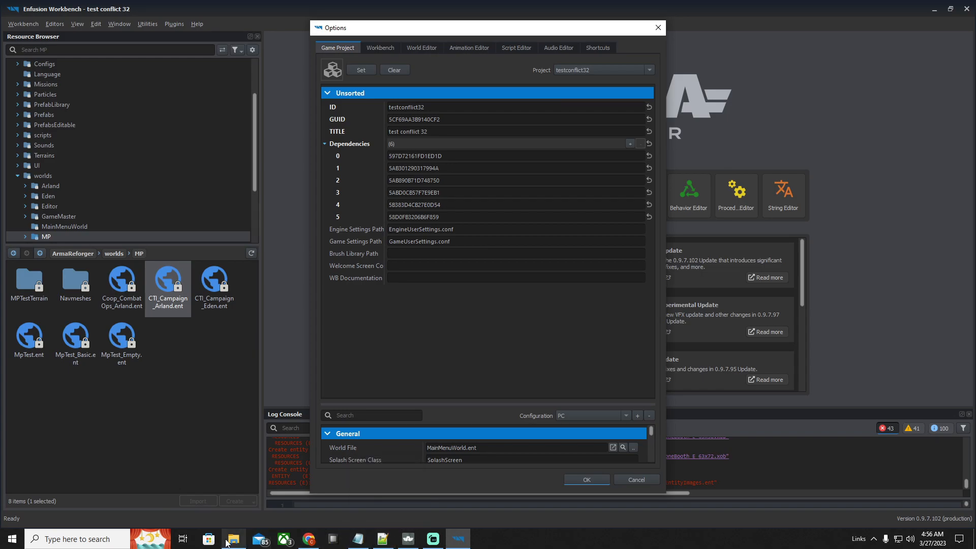
Switch to Arma Reforger to look over the downloaded Workshop mods, and return to the Enfusion Workbench options
left_click(408, 539)
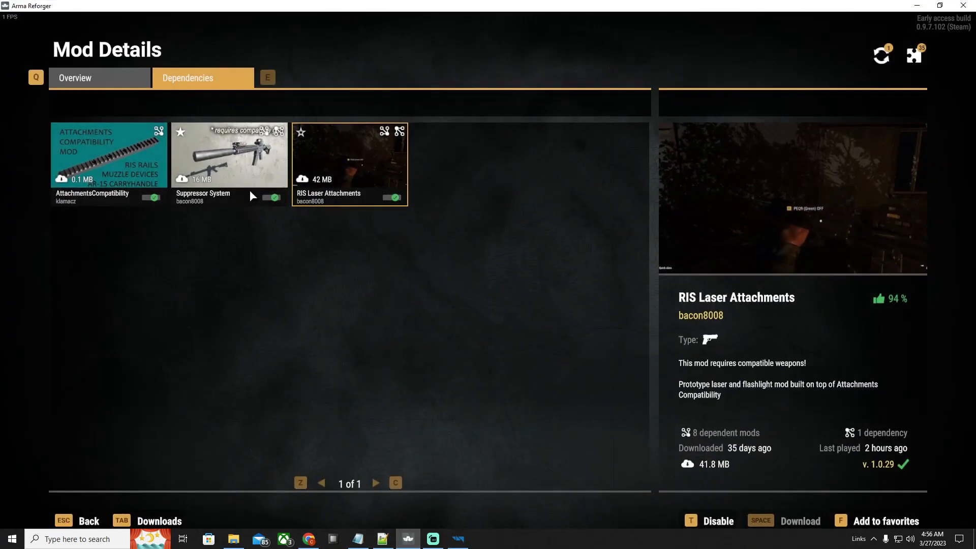
left_click(84, 521)
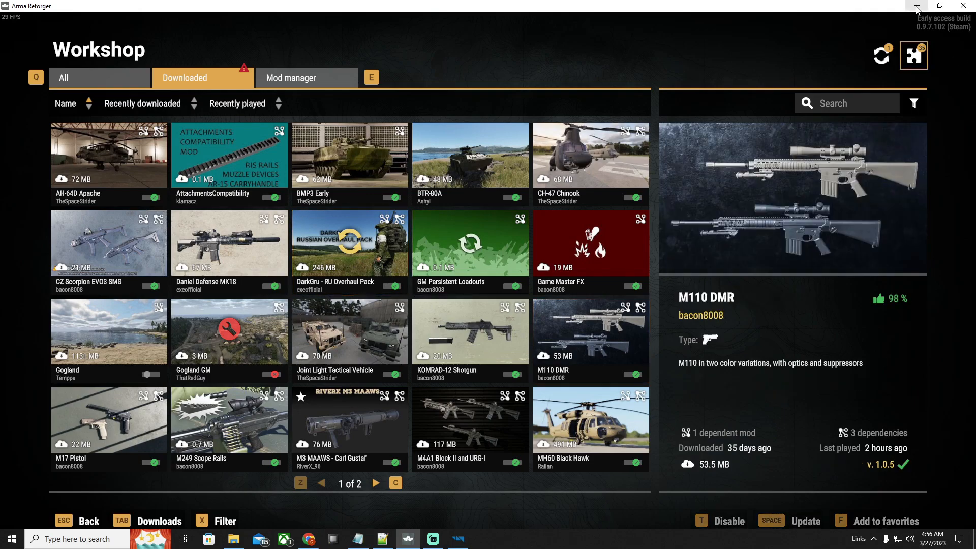
key("alt+Tab")
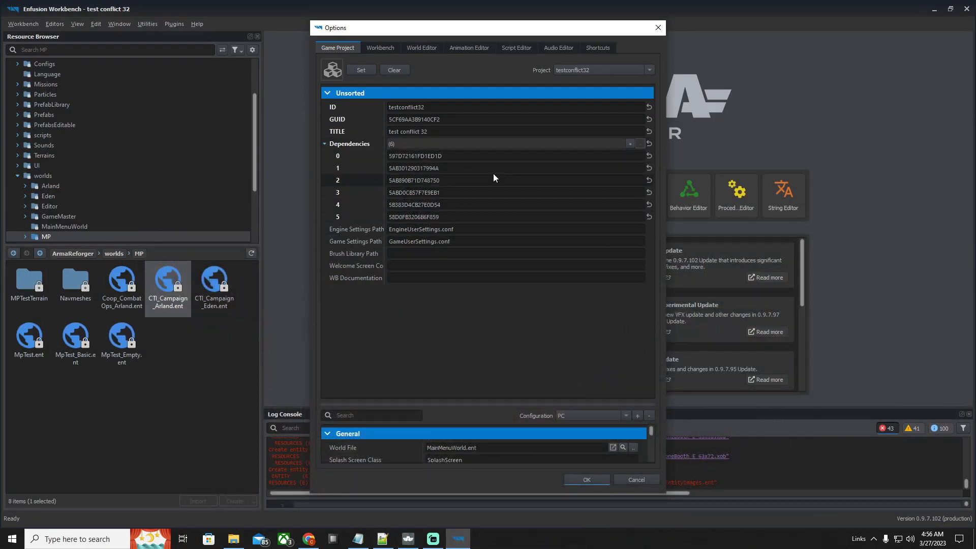
Add an empty dependency entry 6, and browse the ArmaReforger addons folders to the DarkGru custom mod pack in 5CA8700DA56766CB
left_click(630, 144)
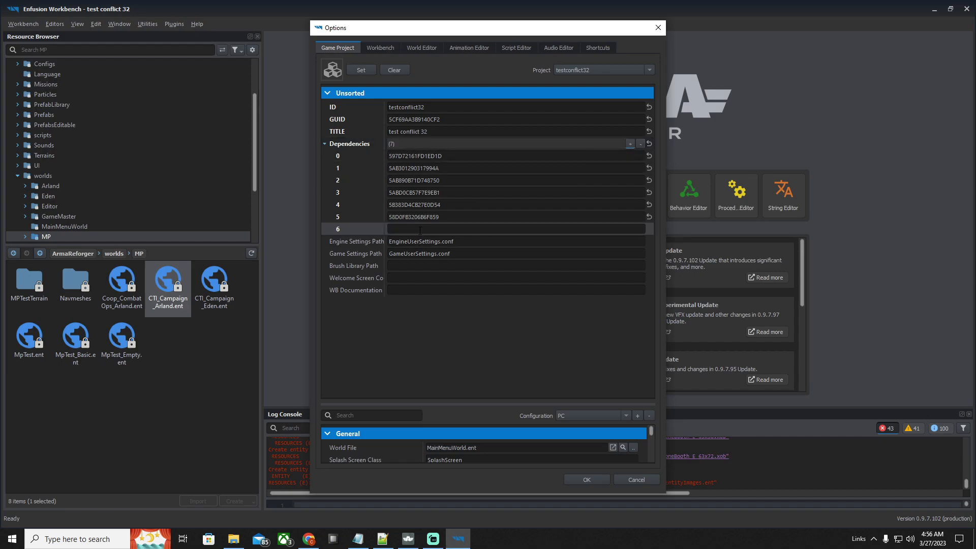
left_click(233, 539)
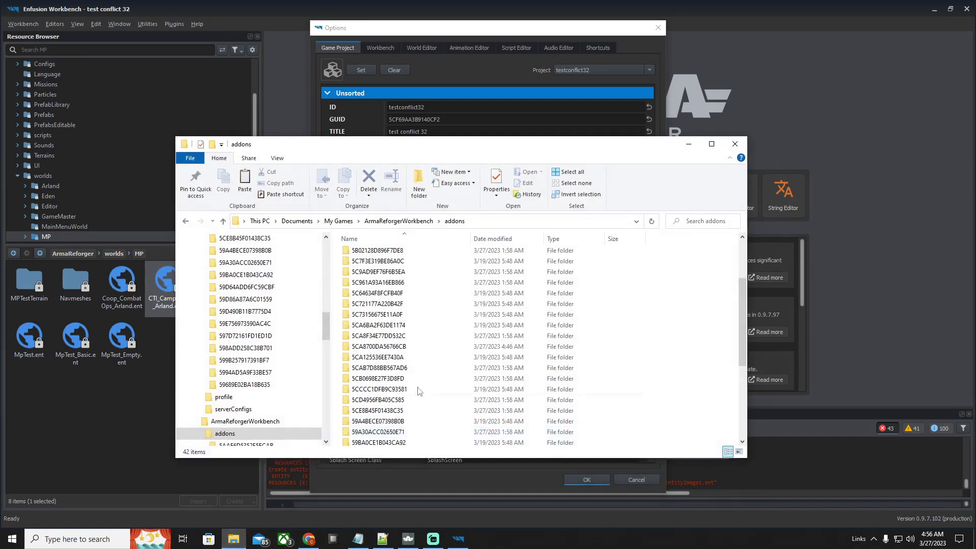
scroll(273, 368, "up", 3)
left_click(264, 372)
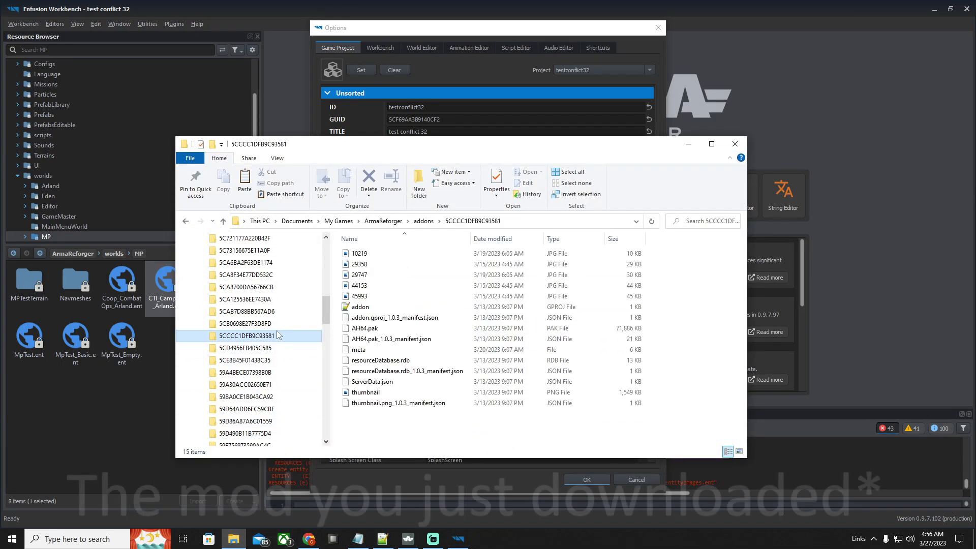
left_click(270, 397)
scroll(265, 417, "down", 1)
left_click(265, 397)
left_click(266, 386)
scroll(265, 388, "down", 1)
left_click(265, 386)
scroll(264, 370, "down", 1)
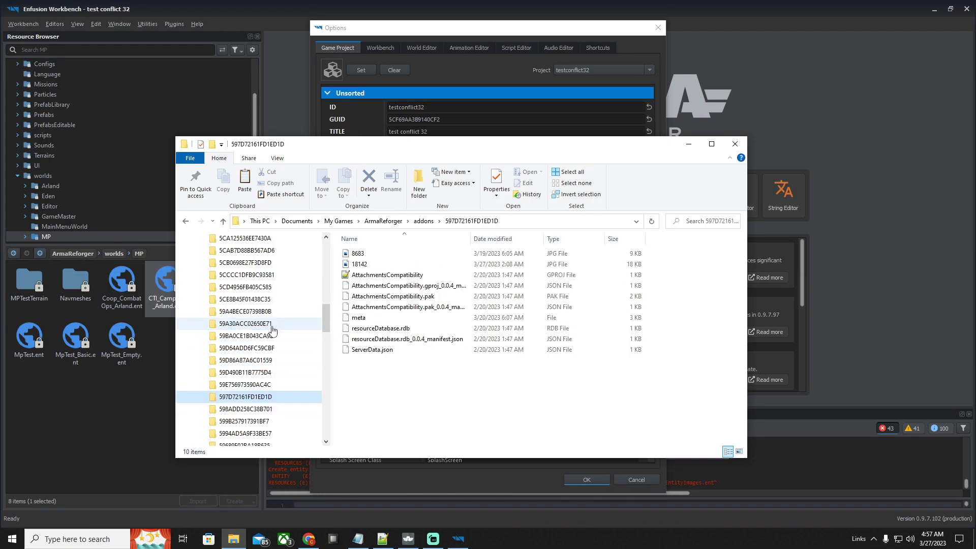
scroll(271, 325, "up", 9)
left_click(269, 387)
scroll(269, 379, "down", 1)
left_click(267, 351)
left_click(261, 387)
left_click(258, 399)
left_click(256, 410)
scroll(264, 388, "down", 2)
left_click(260, 396)
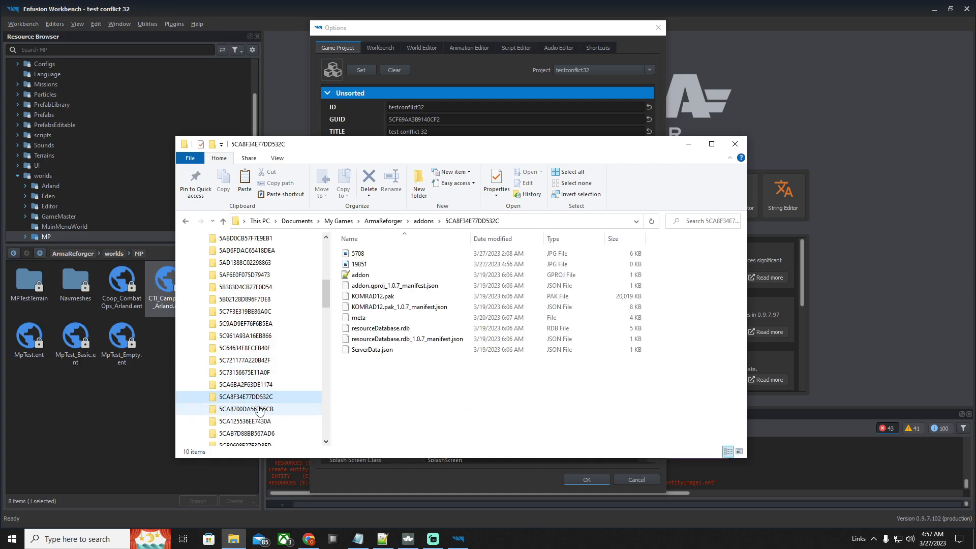
left_click(257, 411)
scroll(254, 401, "down", 1)
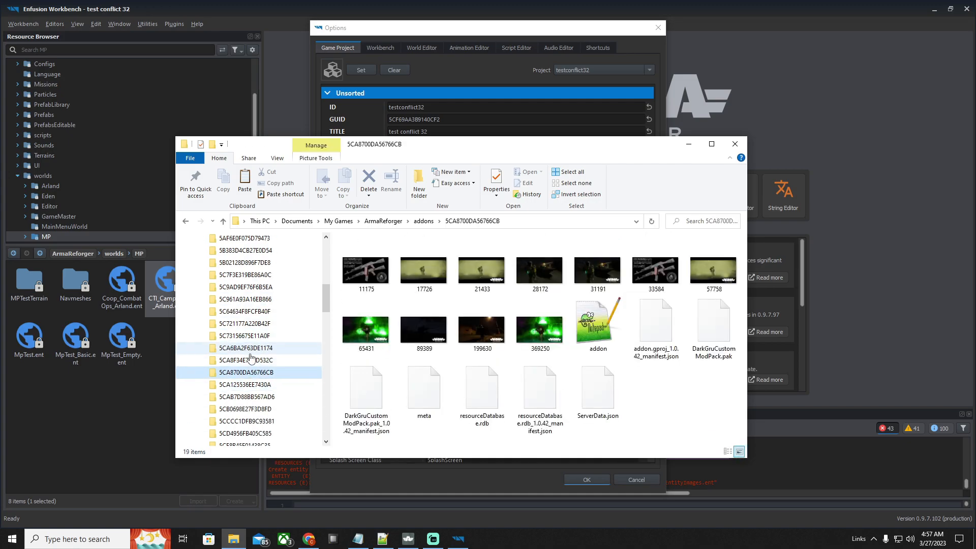
Open the mod pack's addon.gproj file with Notepad++
right_click(587, 346)
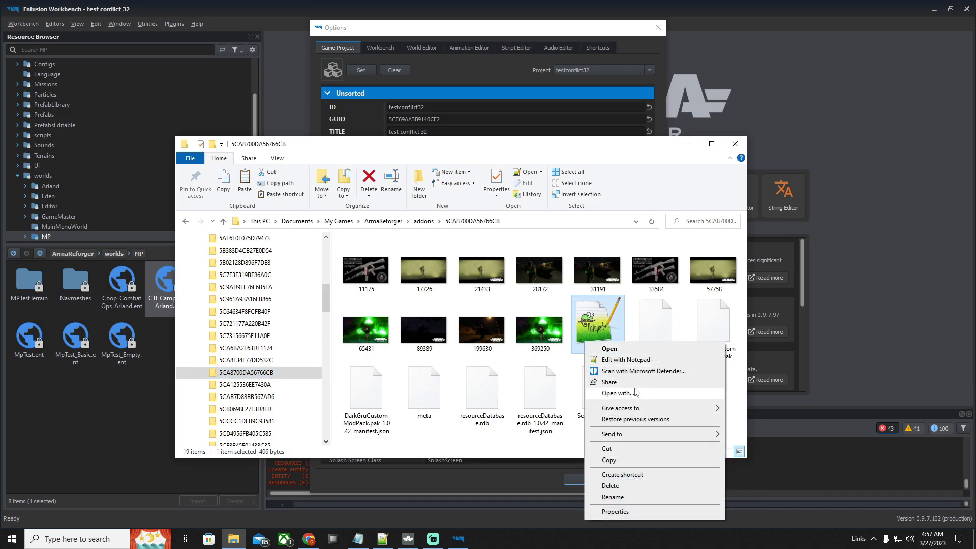
left_click(618, 394)
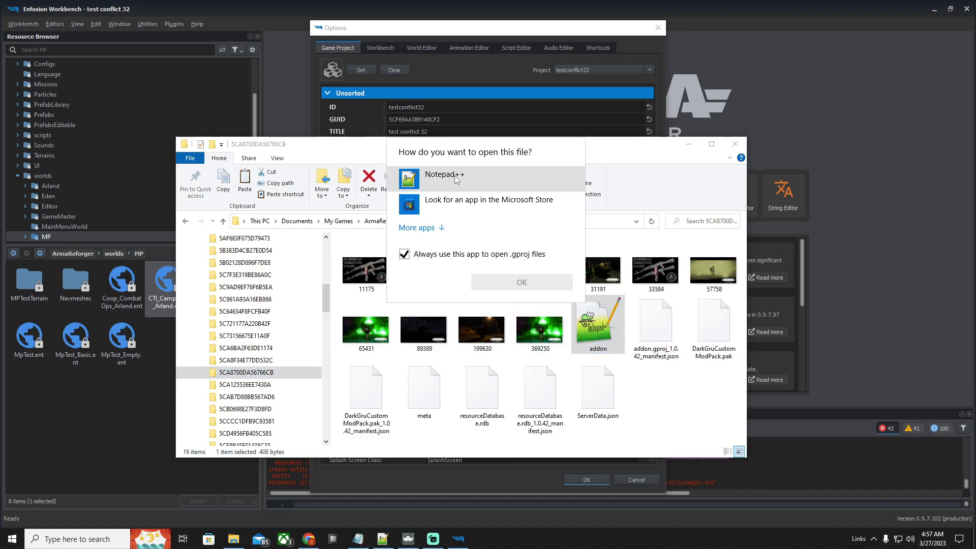
left_click(441, 228)
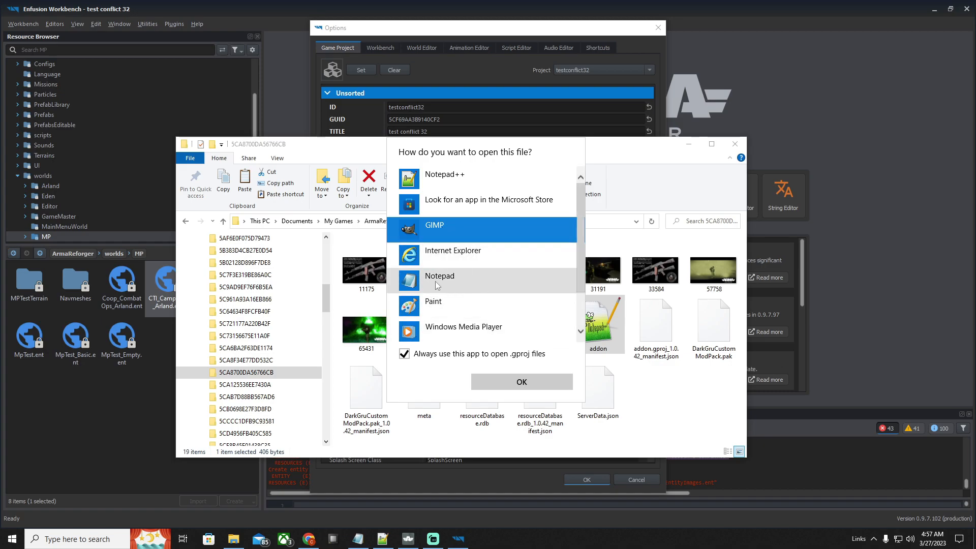
left_click(443, 176)
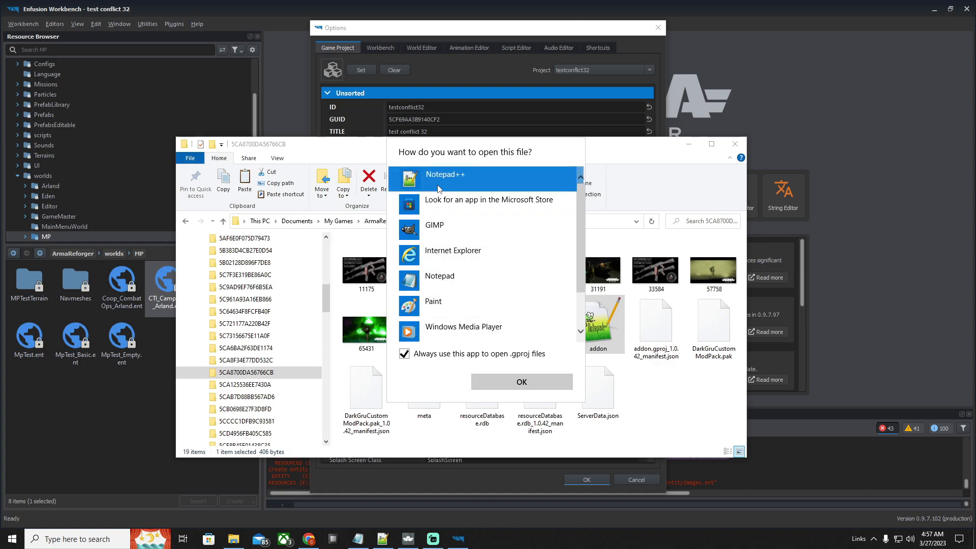
left_click(522, 381)
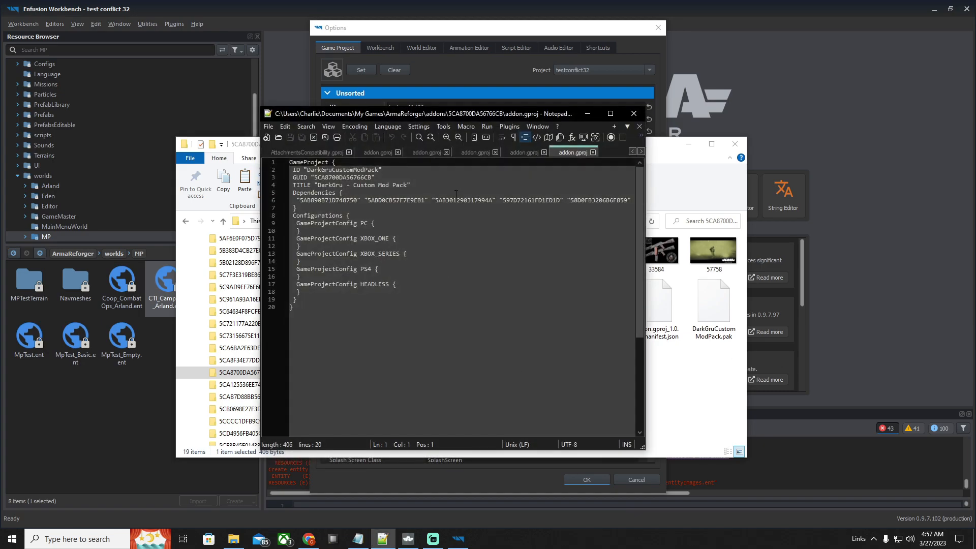
Examine the mod's own GUID and the GUIDs of its dependencies in addon.gproj, with the editor window maximized
left_click(610, 114)
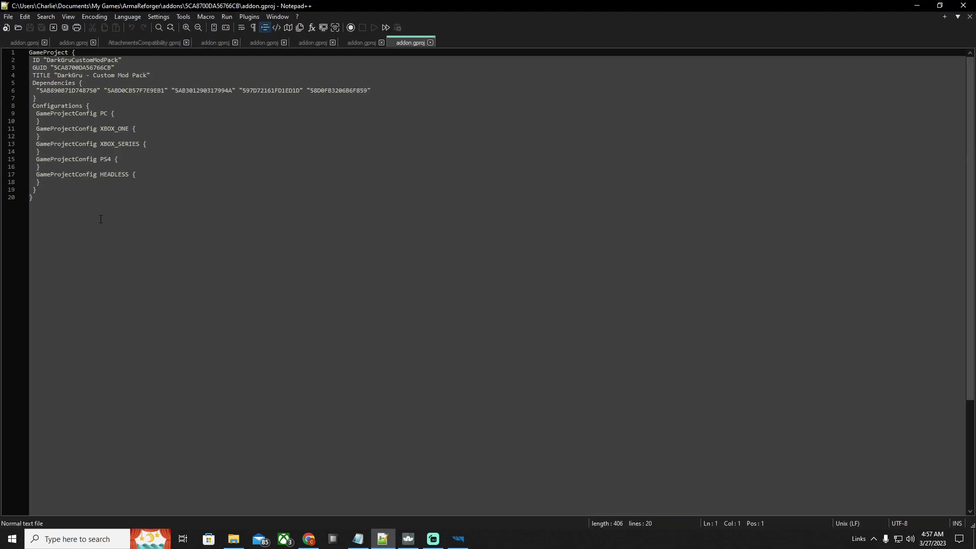
key("ctrl+a")
left_click(164, 238)
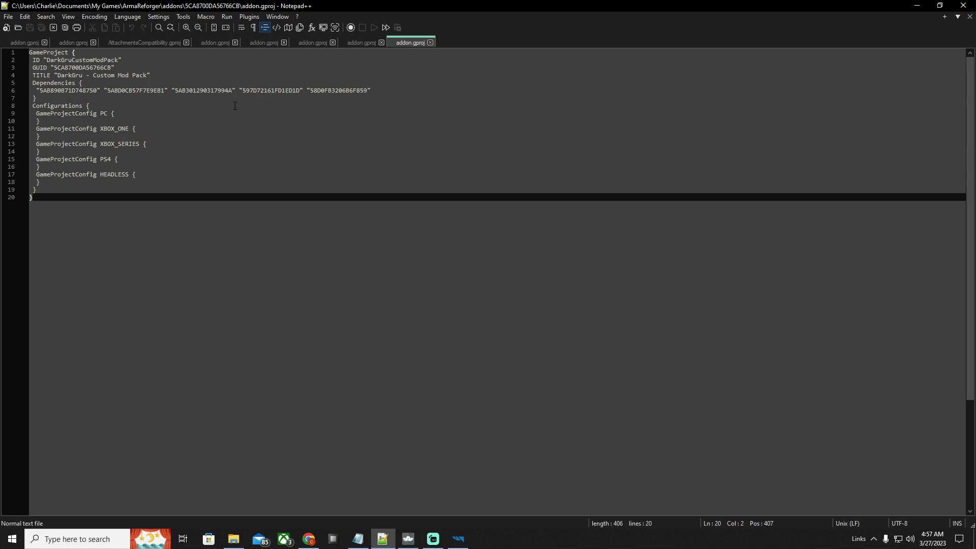
left_click_drag(38, 90, 371, 92)
left_click(371, 91)
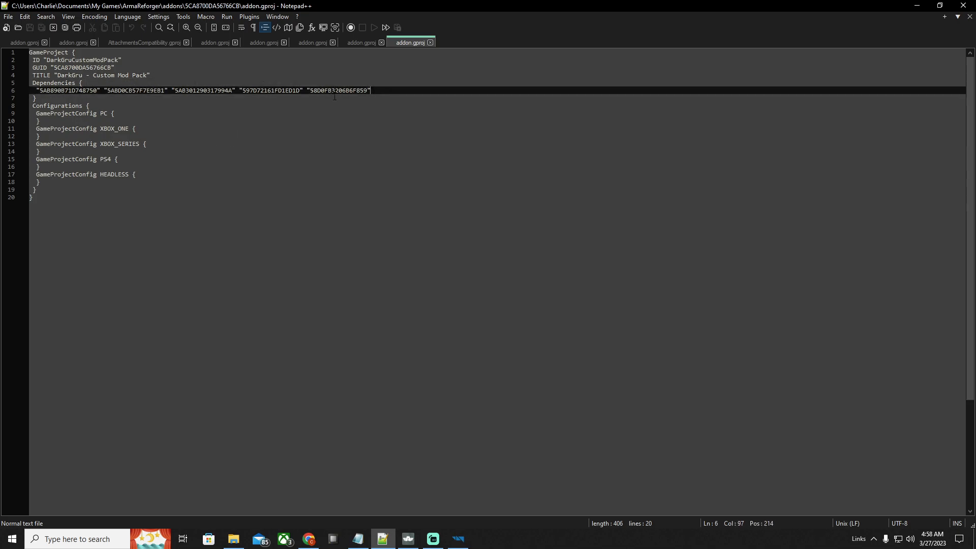
left_click_drag(51, 67, 86, 68)
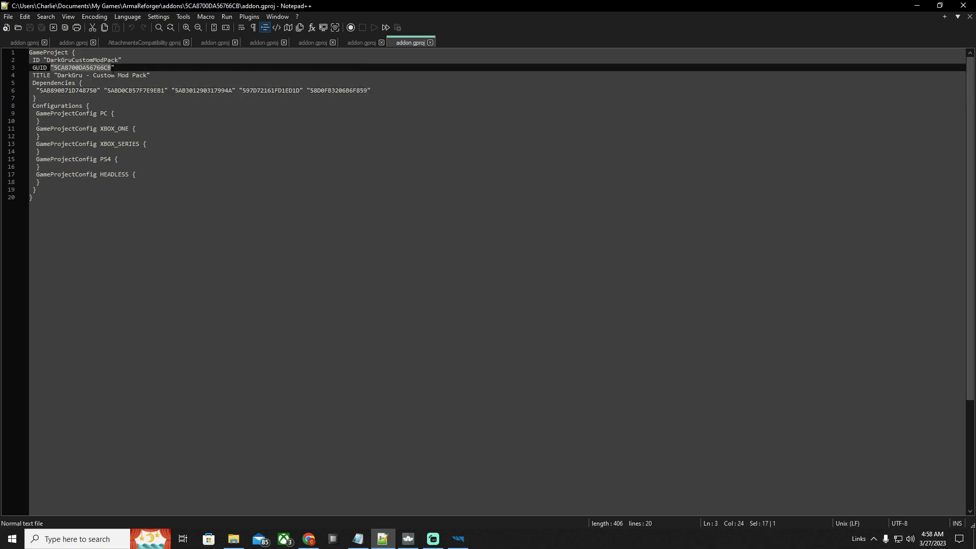
left_click(144, 65)
left_click_drag(54, 68, 107, 67)
left_click_drag(41, 90, 354, 89)
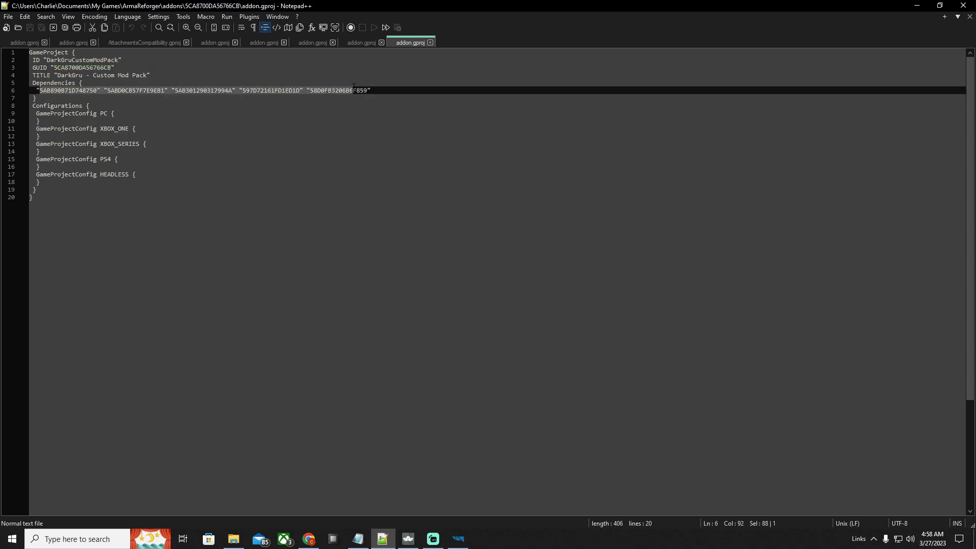
Shrink the Notepad++ window and place it beside the dependency list in the Workbench options
left_click(919, 8)
left_click(935, 97)
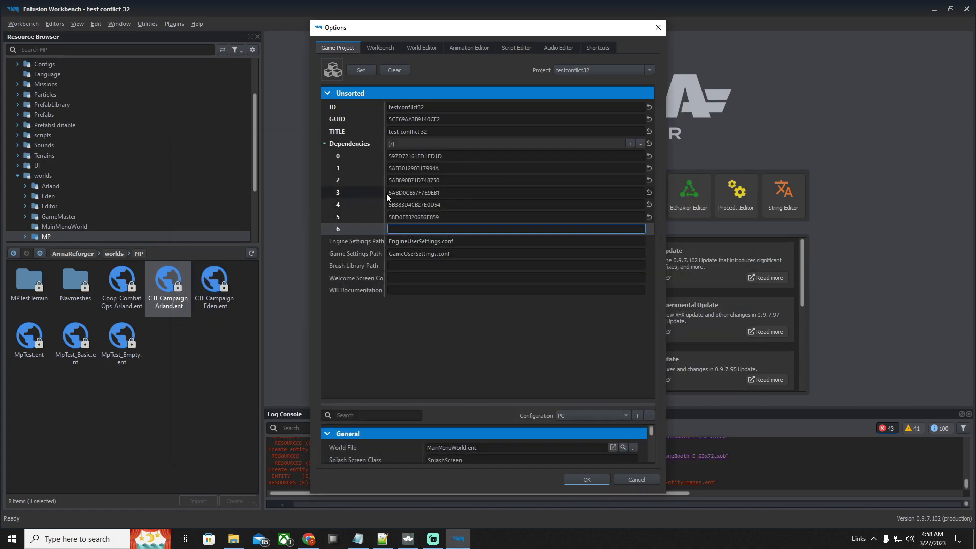
left_click(387, 544)
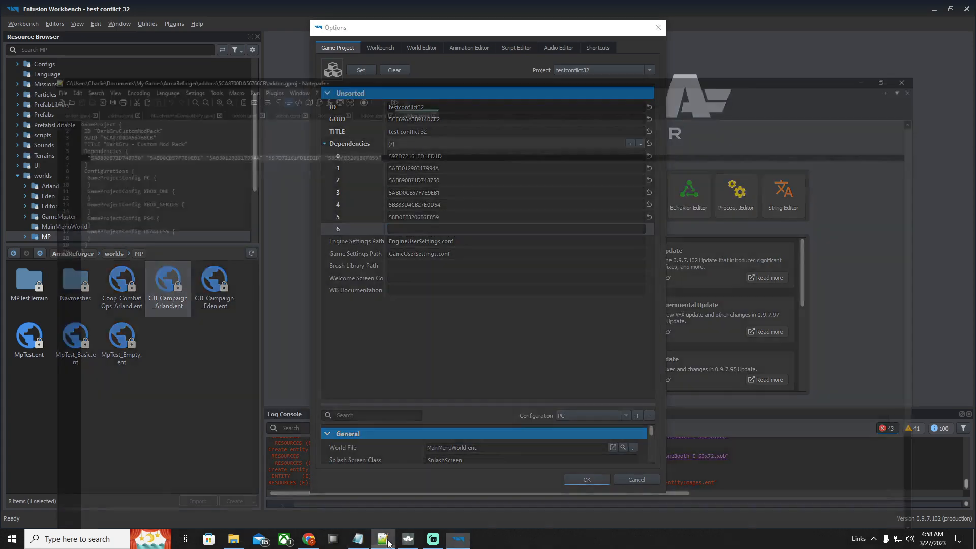
left_click(936, 6)
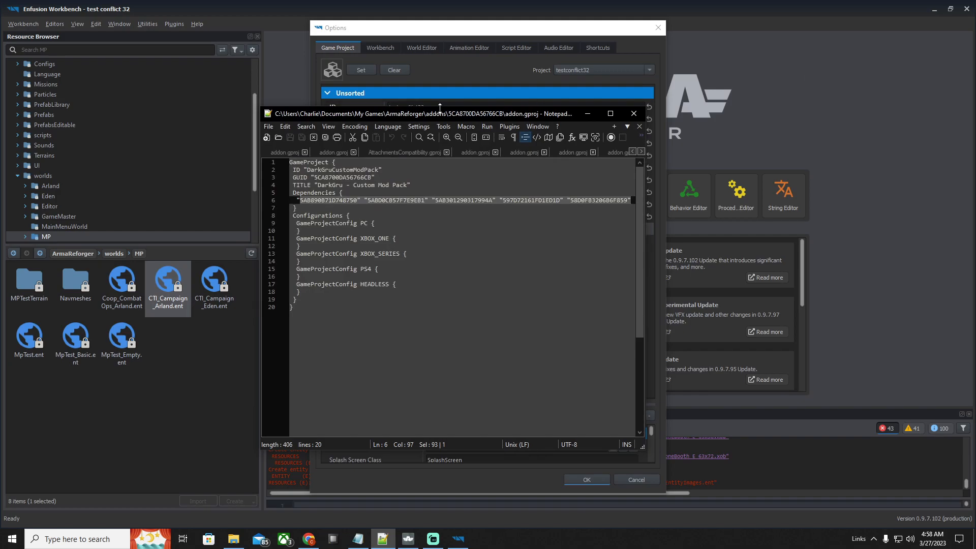
left_click_drag(450, 118, 728, 77)
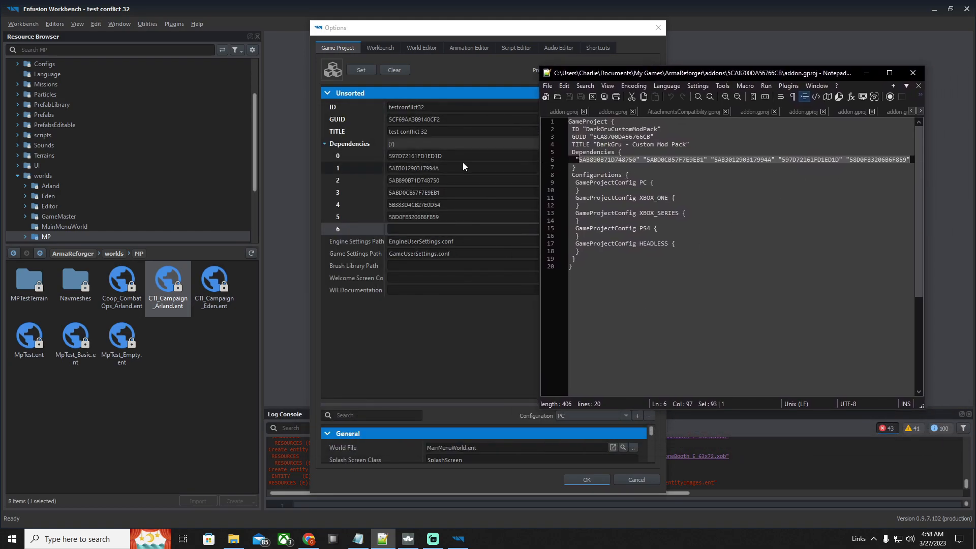
Copy the mod's GUID 5CA8700DA56766CB from addon.gproj into dependency entry 6 and apply the options
double_click(608, 140)
right_click(608, 141)
left_click(625, 157)
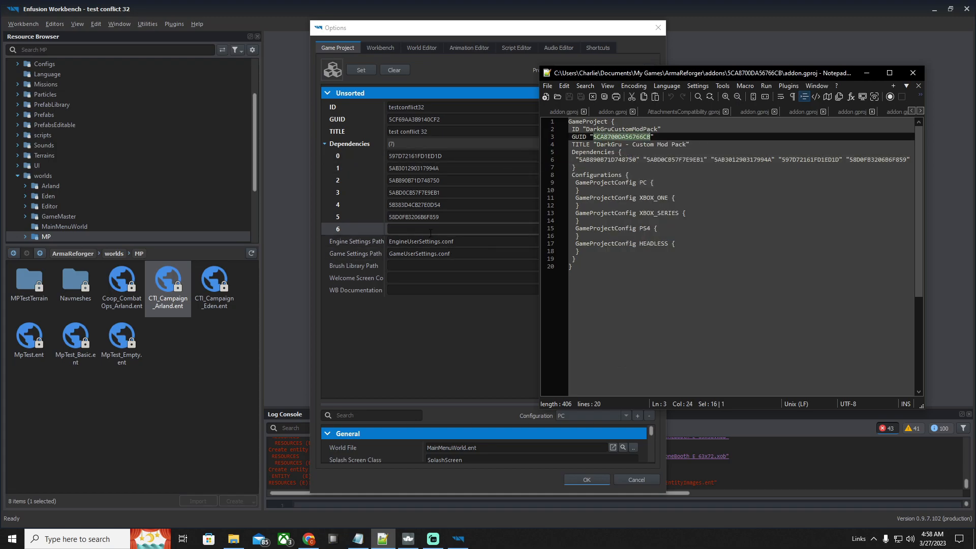
left_click(431, 232)
right_click(432, 232)
left_click(450, 274)
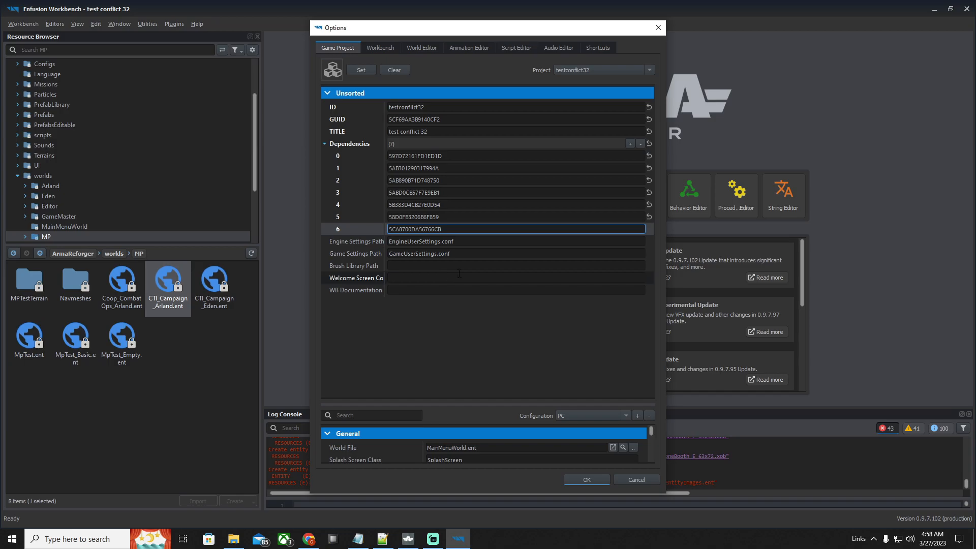
left_click(587, 479)
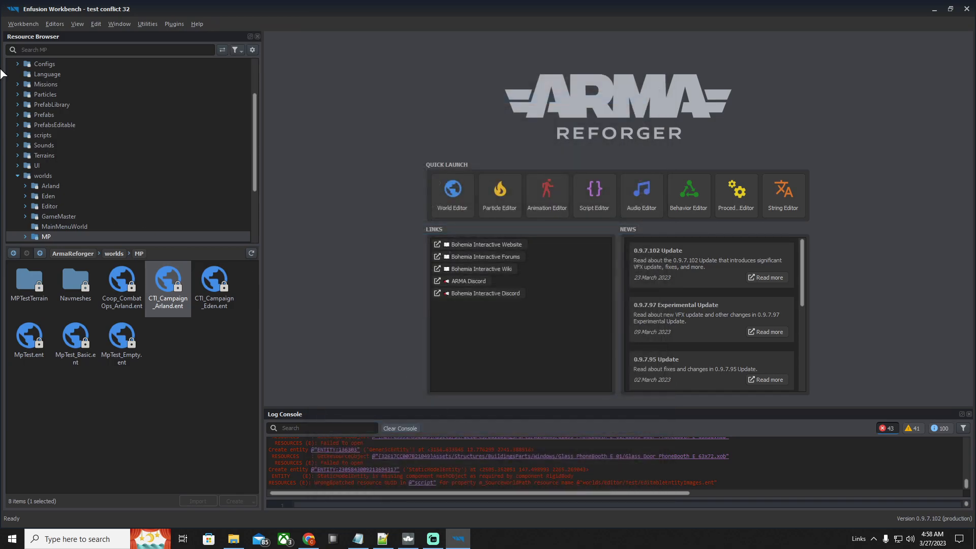
Save all project changes, and restart Enfusion Workbench with the test conflict 32 project
left_click(21, 24)
left_click(56, 59)
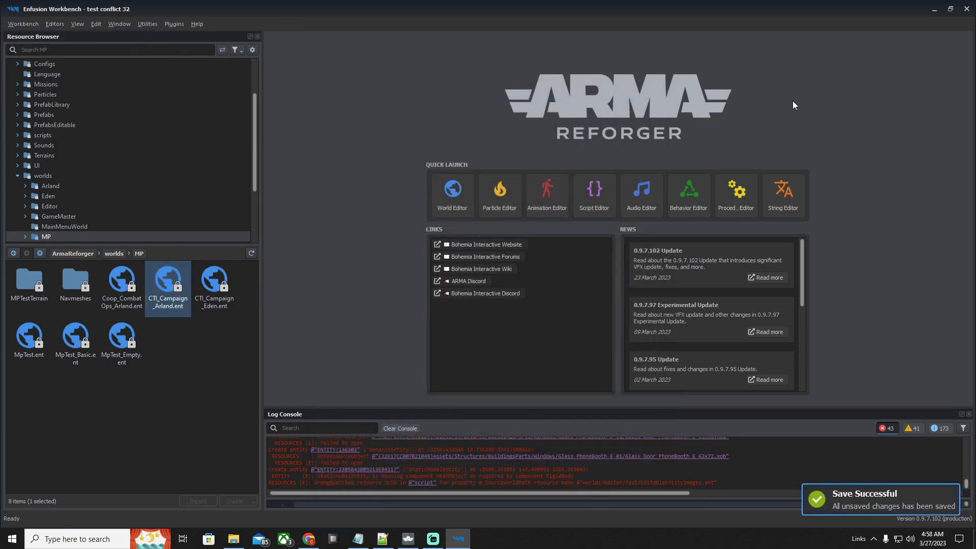
left_click(965, 11)
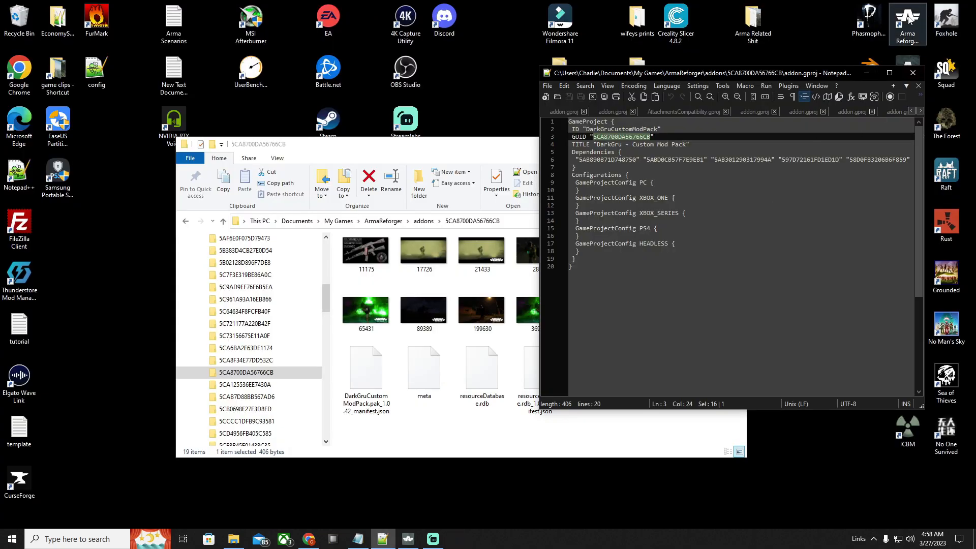
double_click(908, 23)
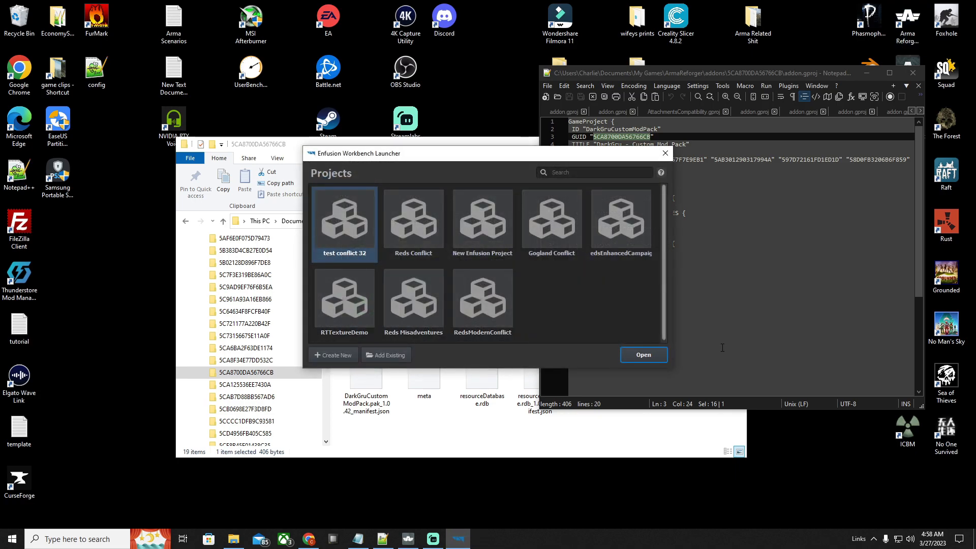
left_click(660, 358)
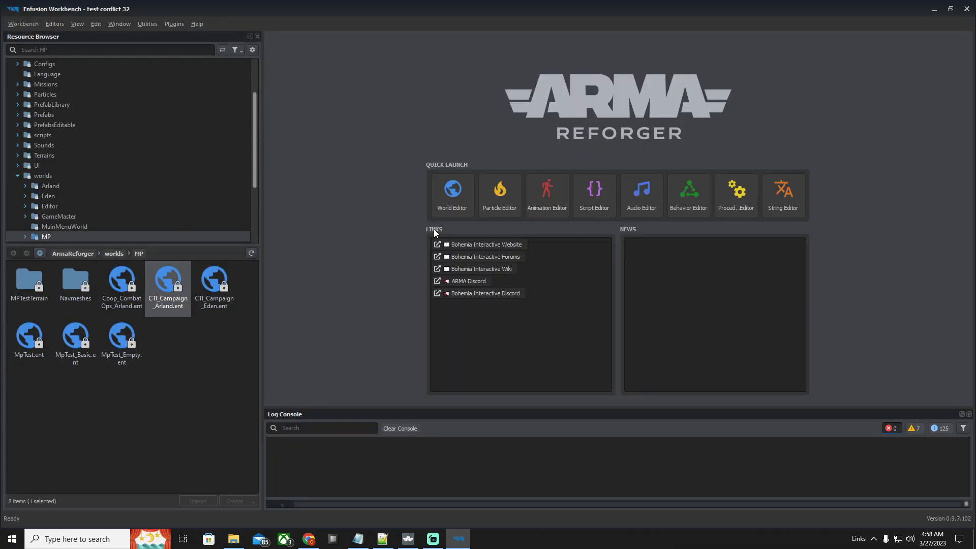
Look through the loaded addons in the resource tree and view the contents of DarkGruCustomModPack
scroll(115, 174, "down", 4)
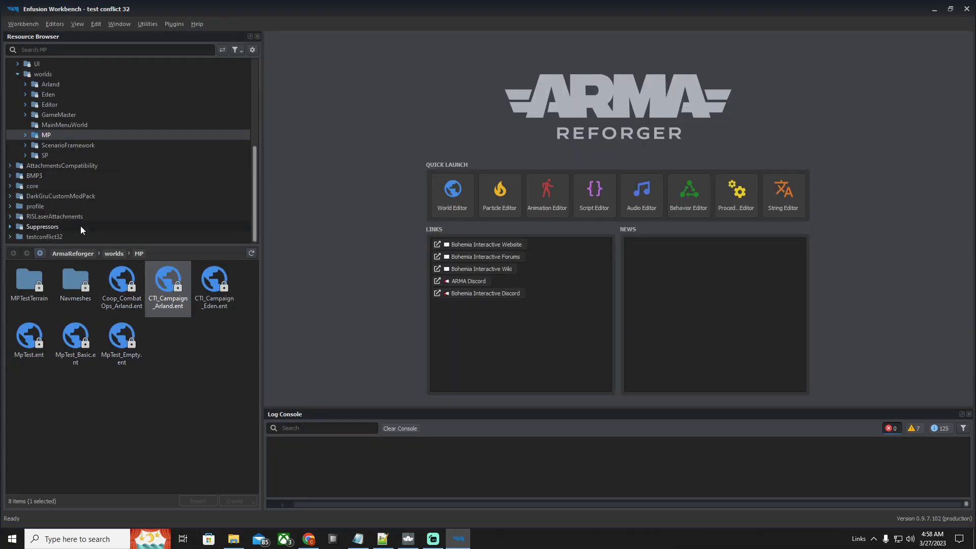
left_click(50, 196)
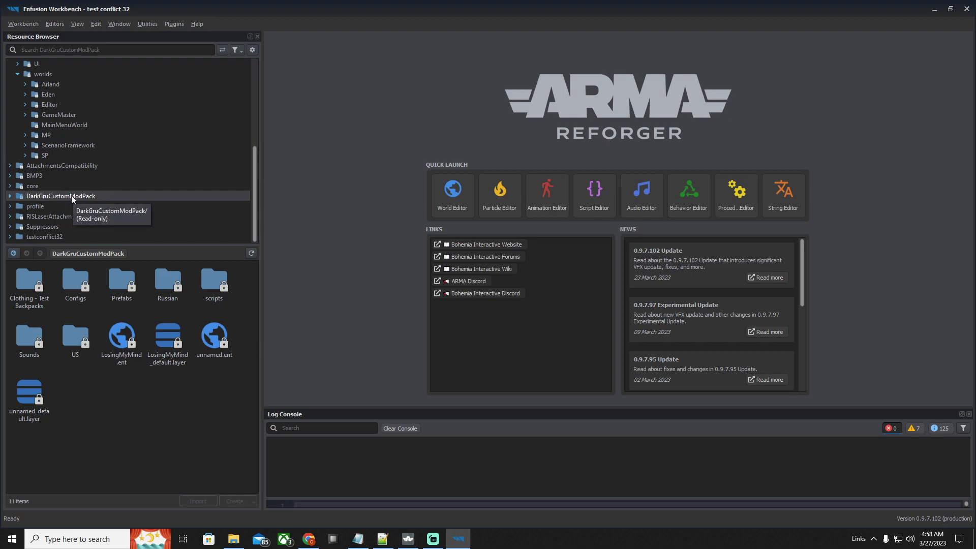
scroll(102, 157, "up", 4)
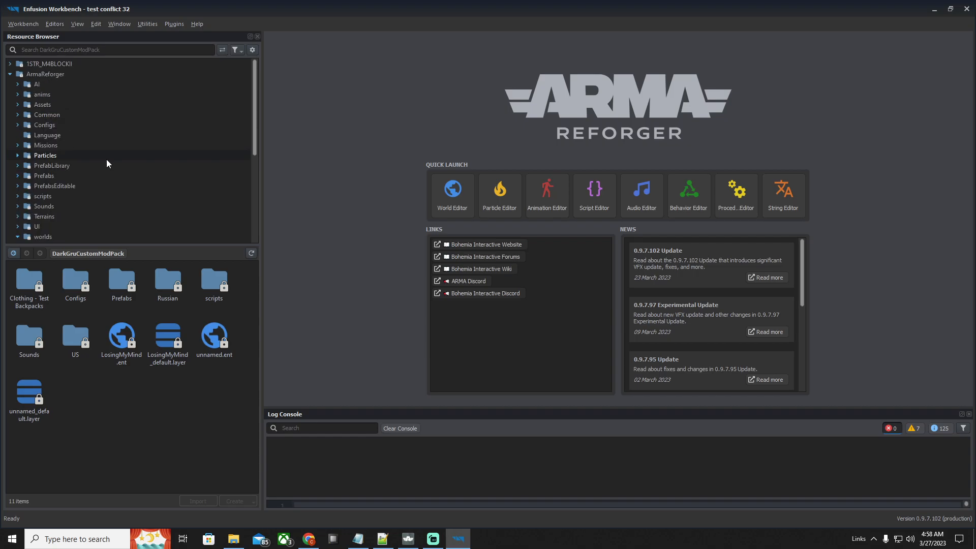
scroll(86, 147, "down", 4)
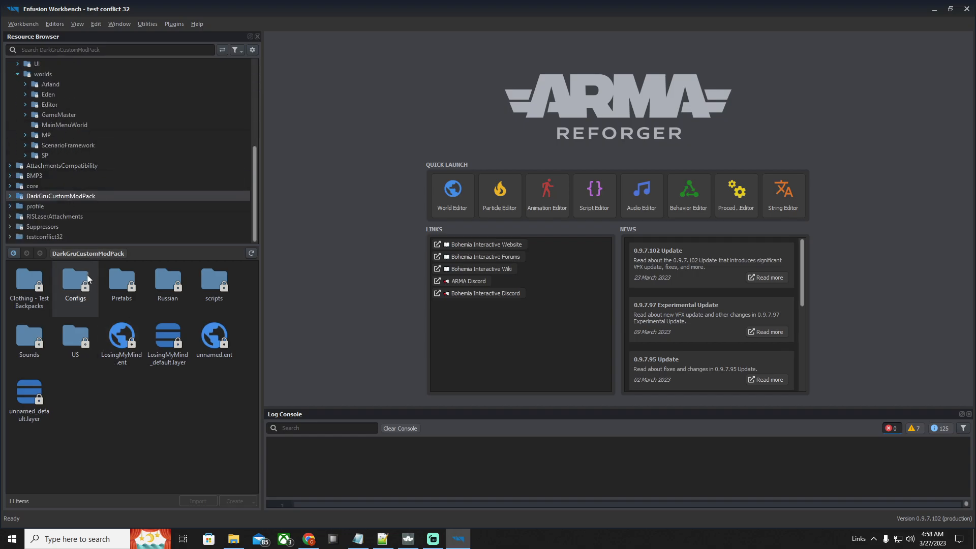
Open the project's world file from the Worlds folder of the testconflict32 addon in the World Editor
left_click(48, 236)
double_click(33, 295)
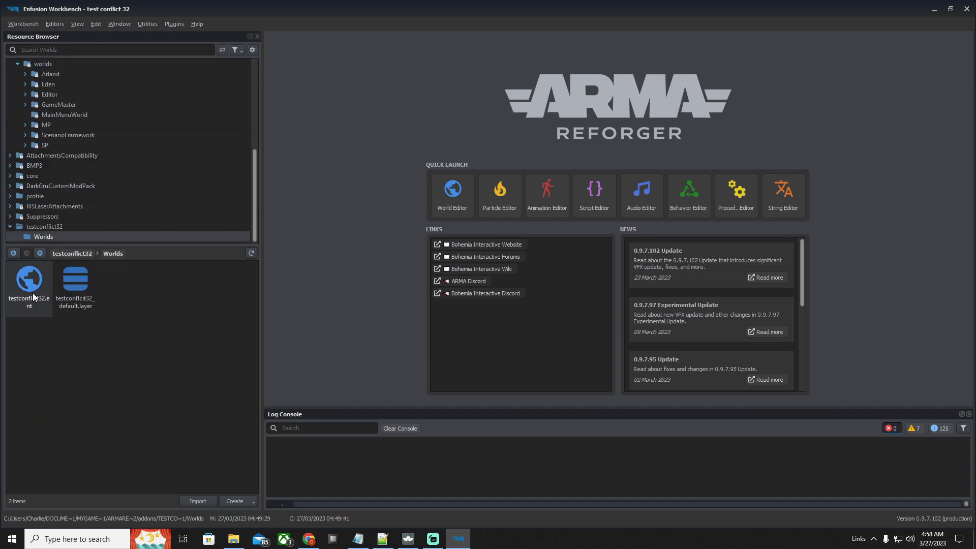
double_click(33, 293)
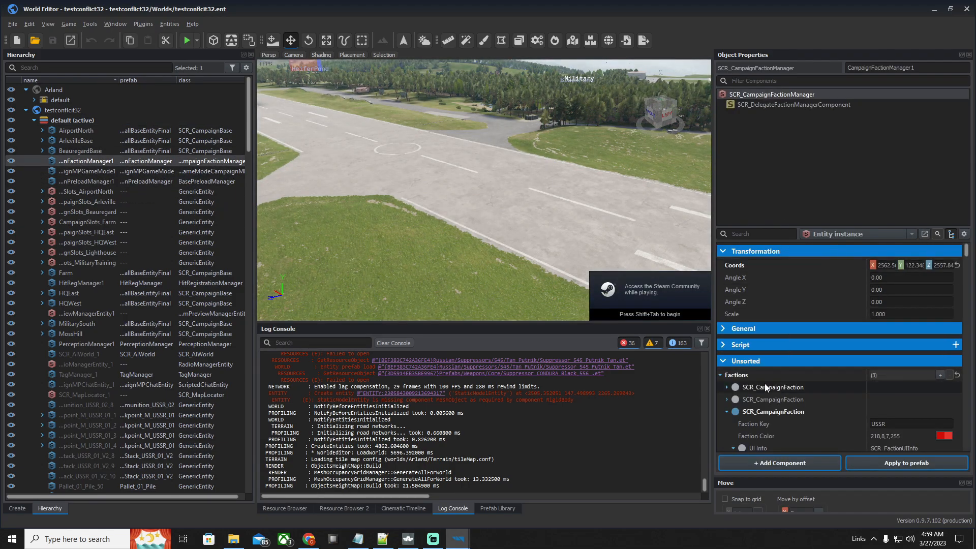
Expand the USSR faction's Arsenal Config in the campaign faction manager and look through its item list
scroll(763, 383, "down", 3)
scroll(763, 356, "down", 3)
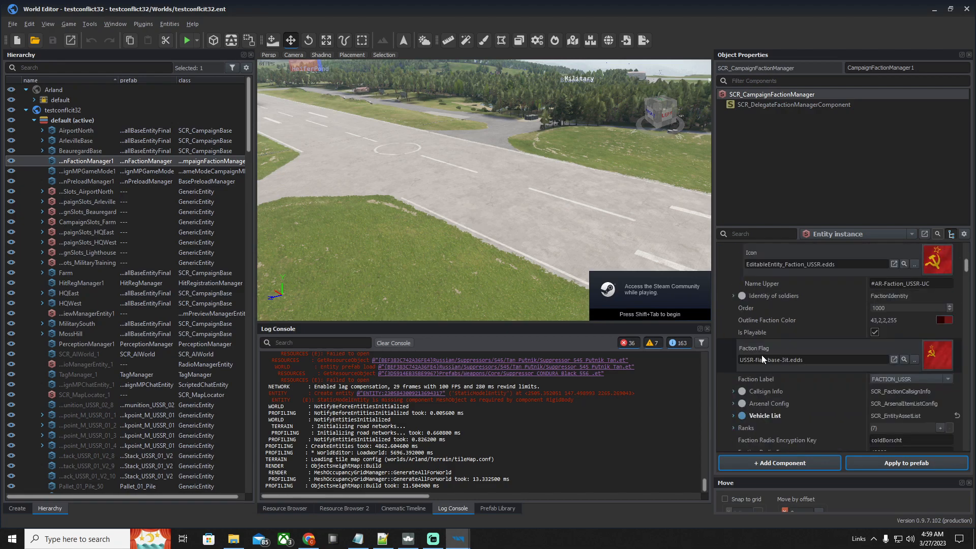
scroll(761, 356, "down", 3)
scroll(761, 357, "up", 1)
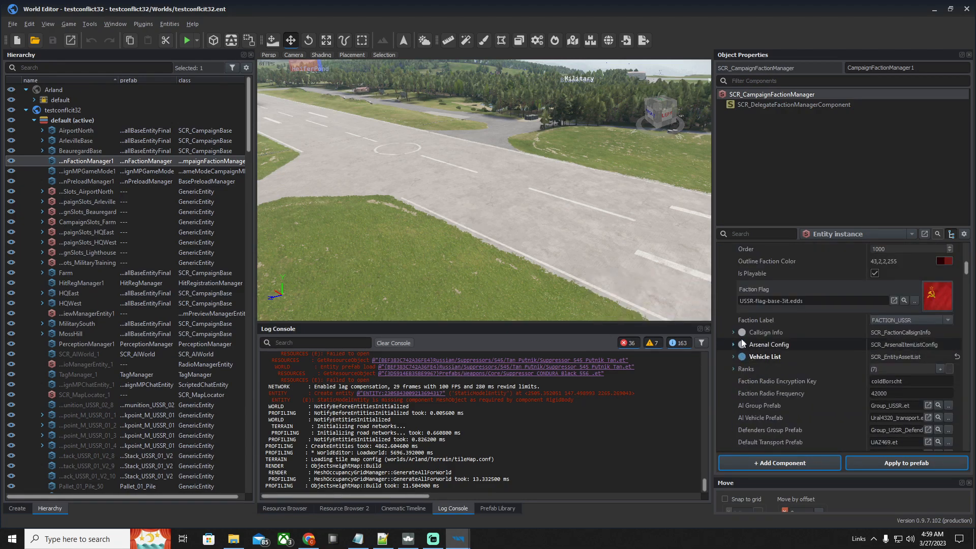
scroll(741, 344, "up", 5)
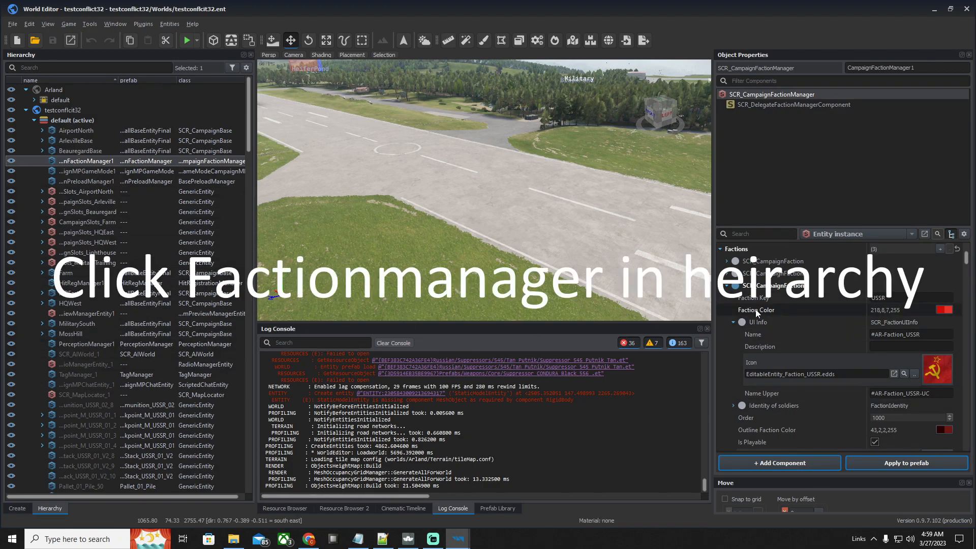
scroll(784, 319, "down", 1)
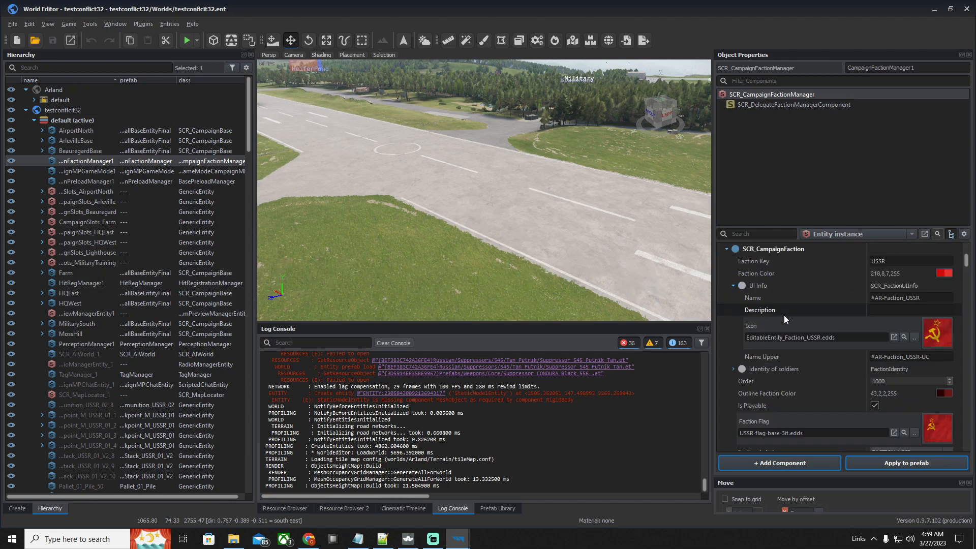
scroll(784, 316, "down", 4)
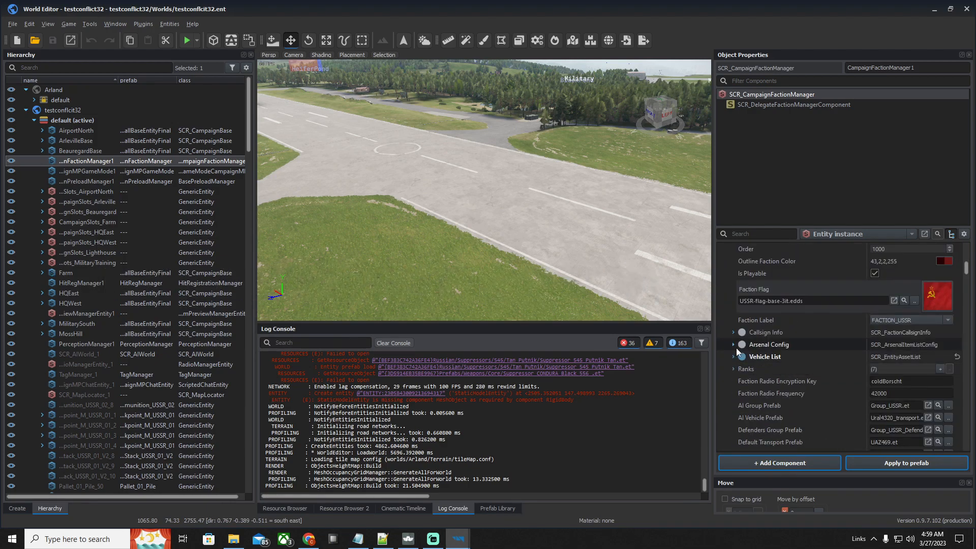
left_click(732, 344)
scroll(797, 364, "down", 3)
scroll(797, 364, "down", 10)
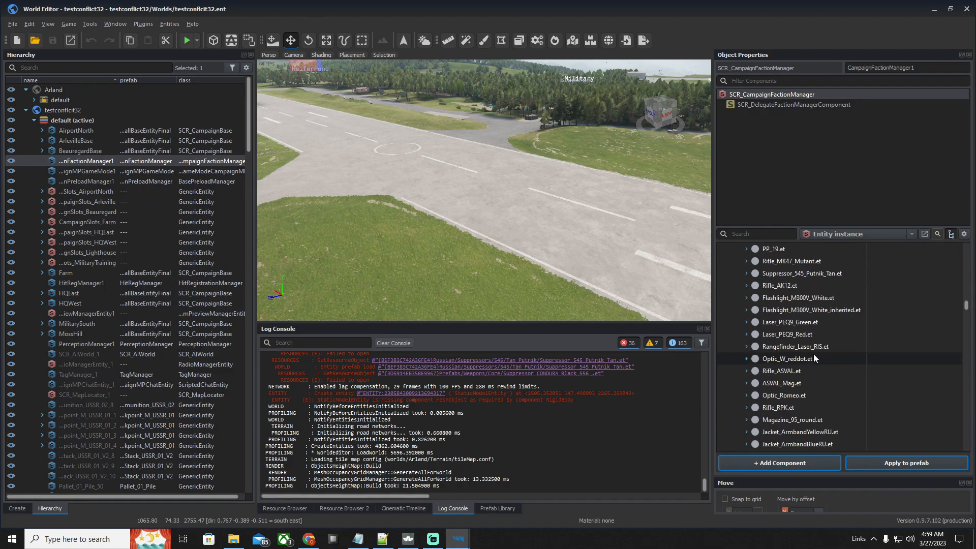
scroll(816, 351, "down", 2)
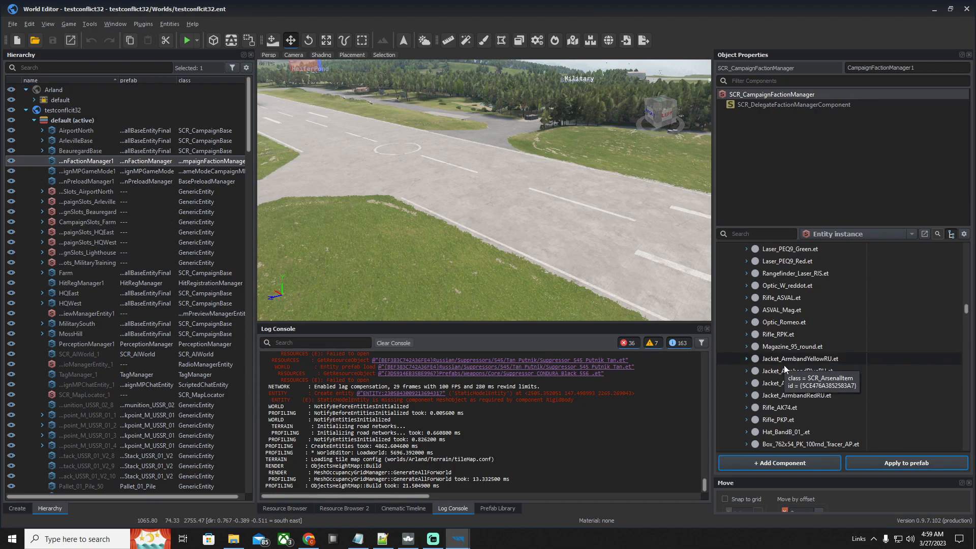
scroll(788, 376, "down", 2)
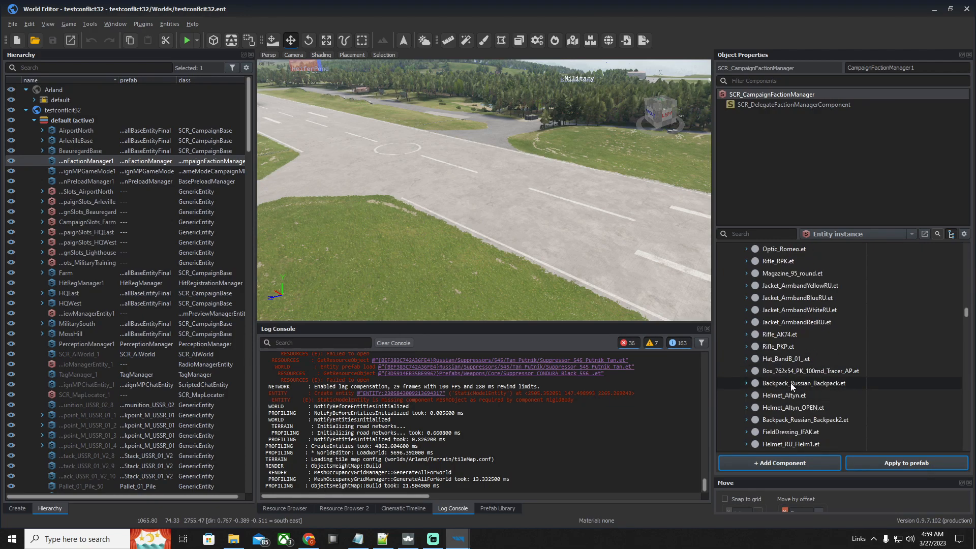
scroll(803, 386, "up", 2)
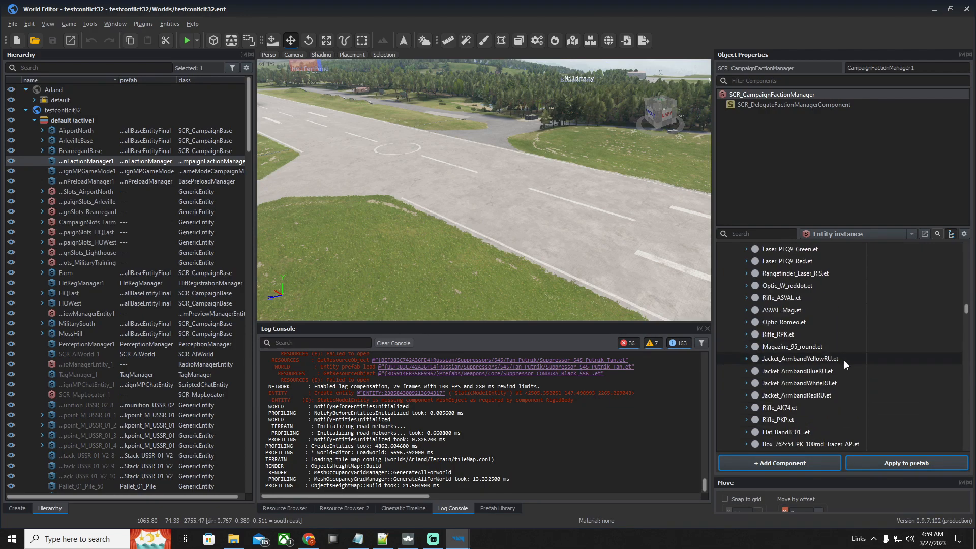
Expand the yellow, blue, white and red RU armband jacket entries and locate the Jacket_ArmbandYellowRU.et prefab in the Resource Browser
left_click(746, 395)
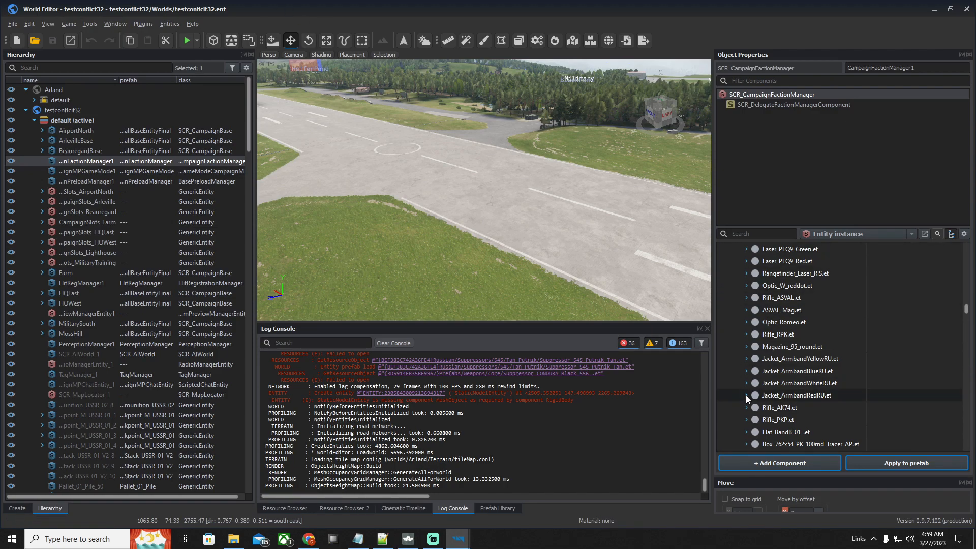
left_click(746, 383)
left_click(746, 370)
left_click(746, 359)
scroll(798, 370, "down", 3)
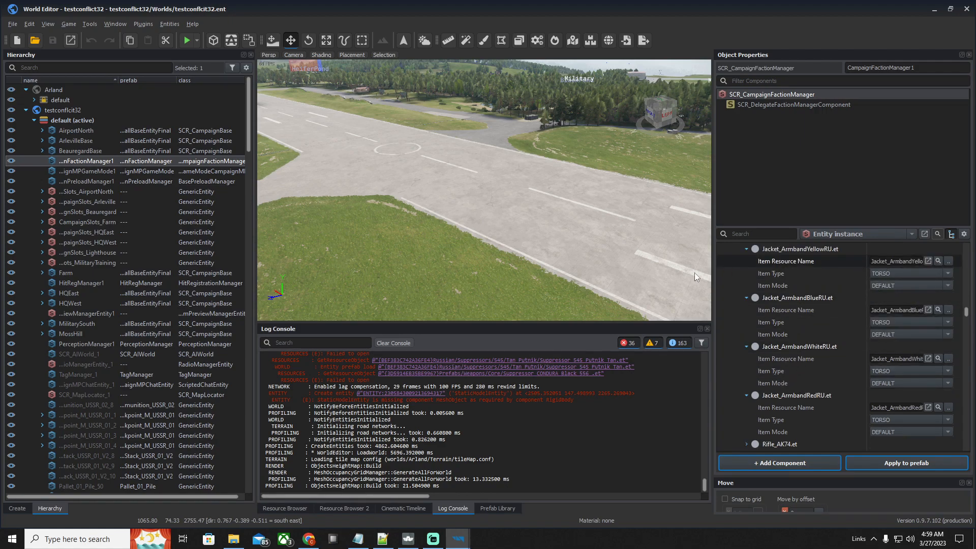
left_click(937, 261)
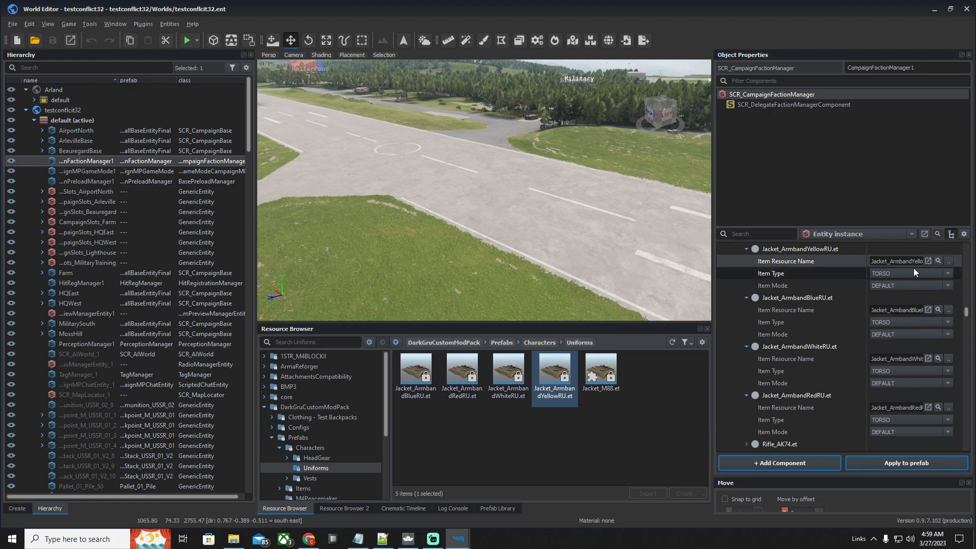
Set the Item Resource Name of the yellow, blue, white and red RU armband jacket entries to no value
scroll(778, 288, "up", 1)
right_click(780, 298)
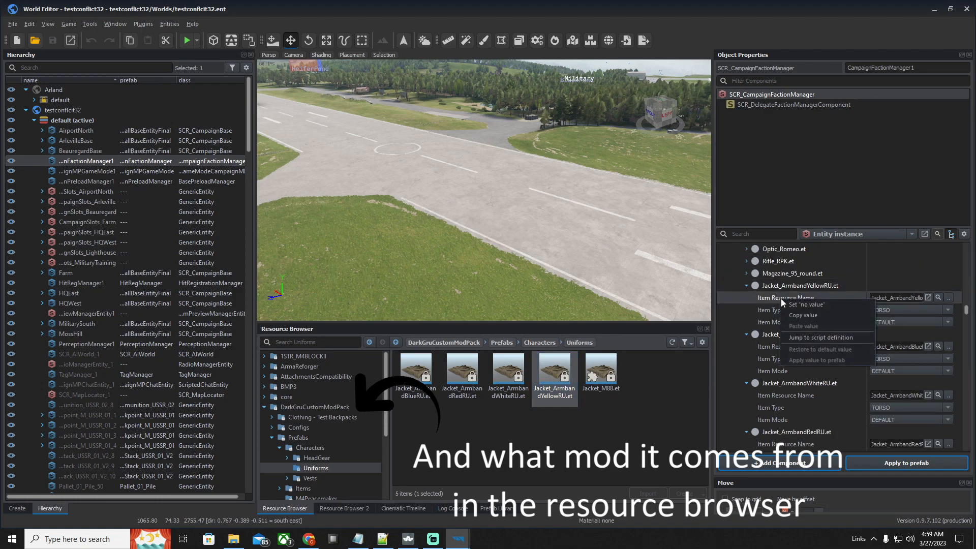
left_click(792, 304)
right_click(788, 343)
left_click(790, 347)
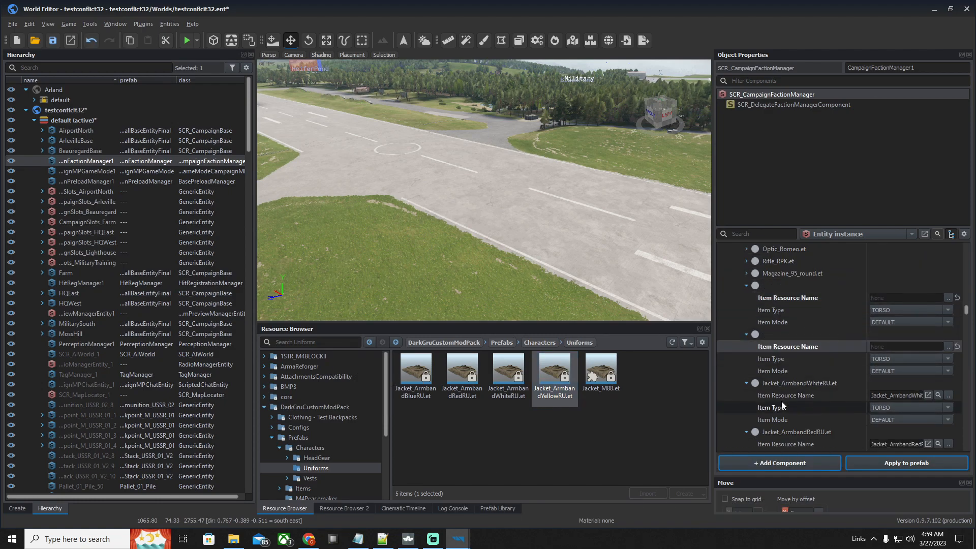
right_click(782, 397)
left_click(786, 401)
scroll(788, 406, "down", 1)
right_click(788, 407)
left_click(797, 415)
Collapse the four emptied jacket entries in the arsenal list and the DarkGruCustomModPack folder in the Resource Browser
scroll(767, 331, "up", 1)
scroll(762, 318, "up", 1)
left_click(747, 322)
left_click(747, 334)
left_click(747, 346)
left_click(745, 359)
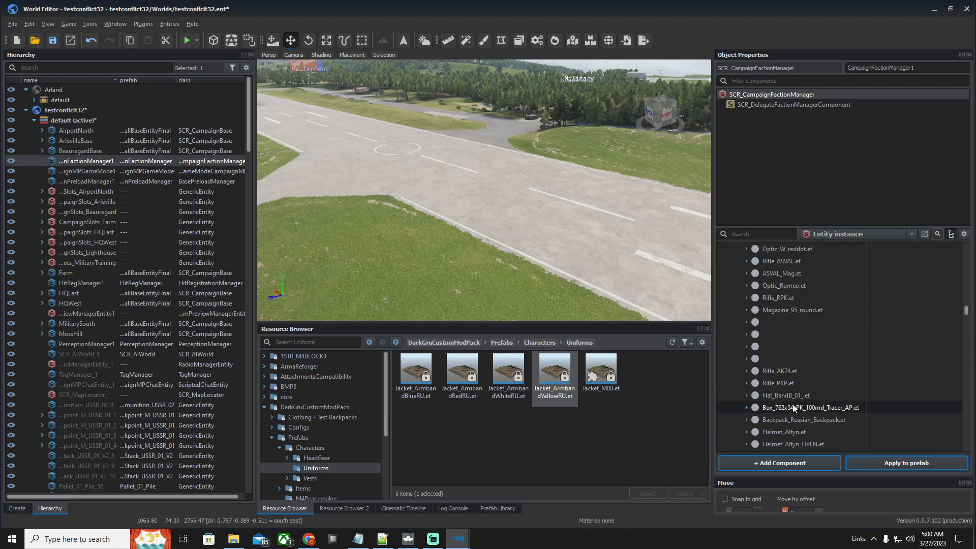
scroll(791, 404, "up", 5)
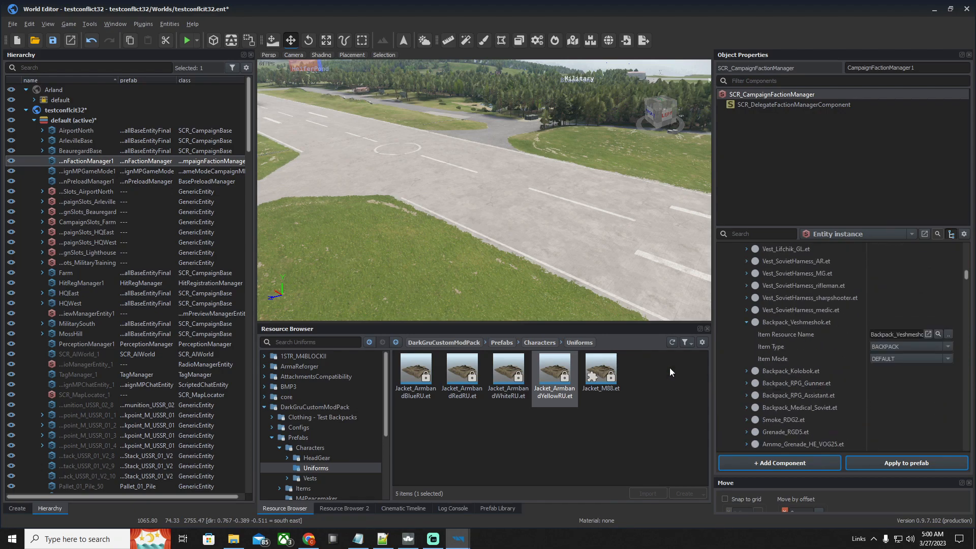
scroll(146, 257, "down", 10)
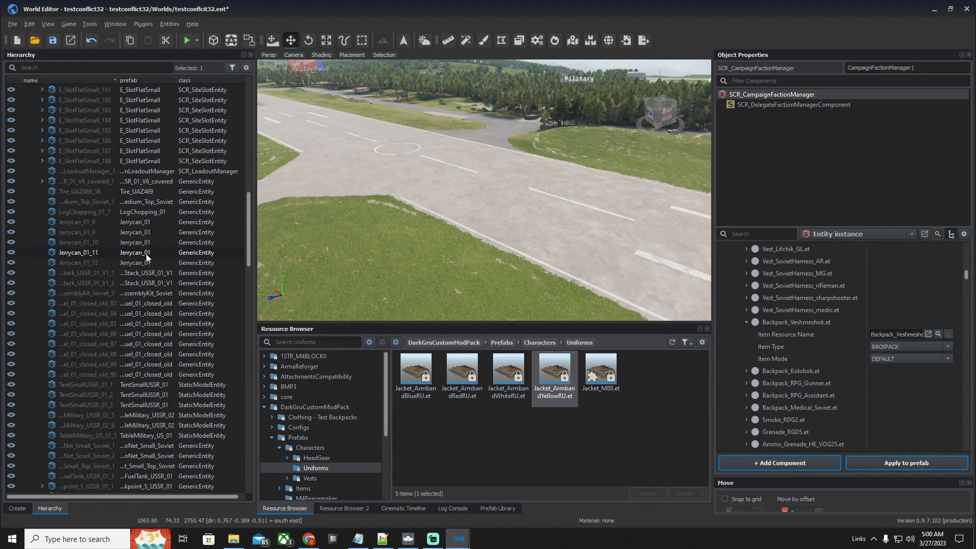
left_click(264, 407)
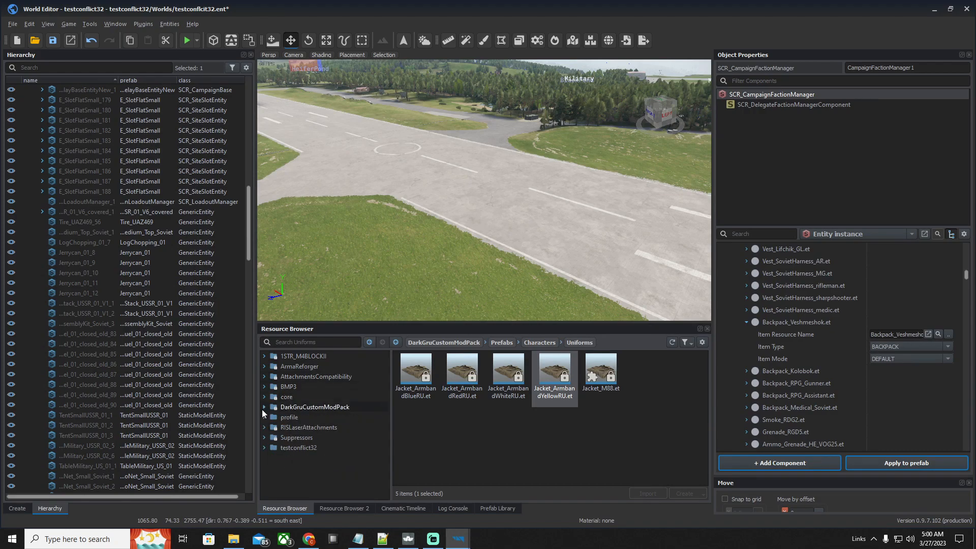
Switch to Arma Reforger, open the Workshop update prompt for DarkGru - RU Overhaul Pack, and return to the World Editor
left_click(409, 538)
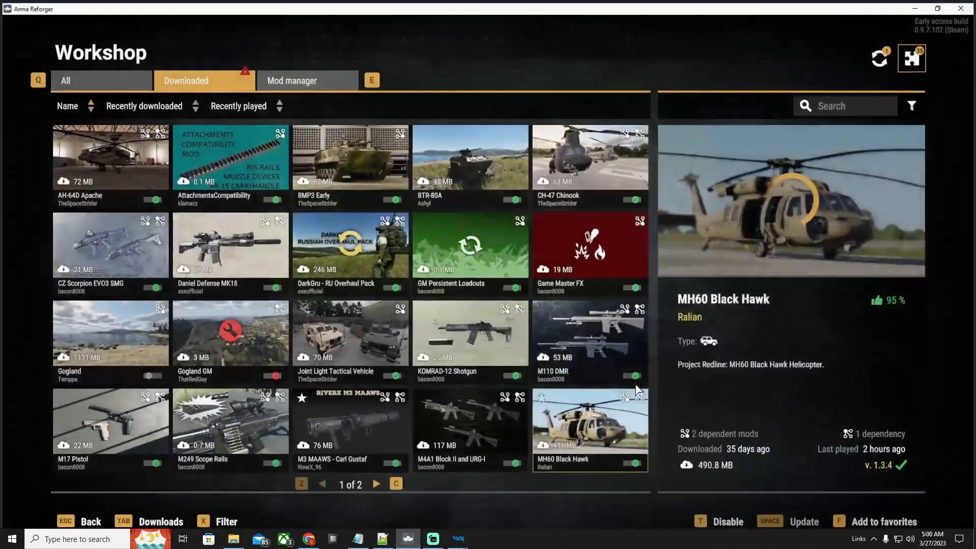
left_click(880, 57)
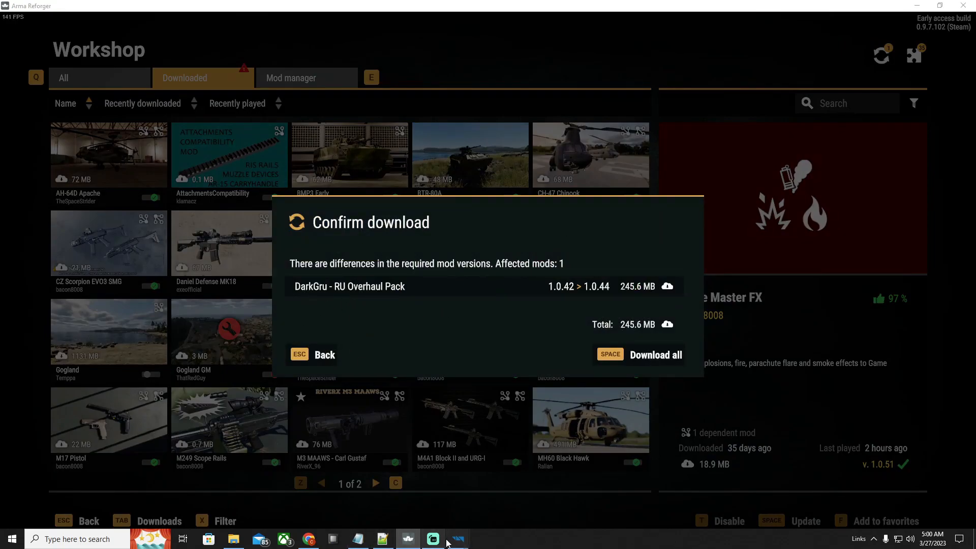
mouse_move(458, 537)
left_click(514, 488)
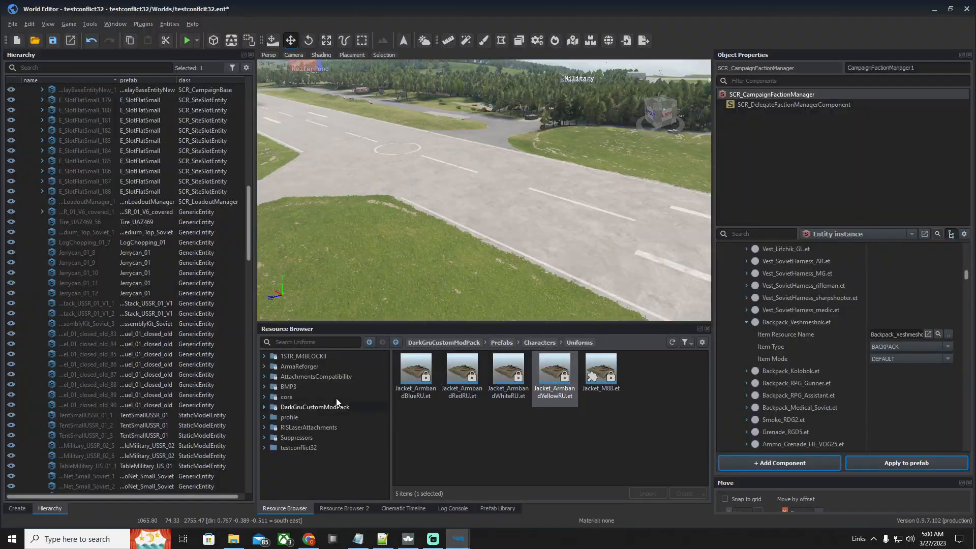
Examine the US and Clothing - Test Backpacks folders of DarkGruCustomModPack in the Resource Browser
left_click(298, 407)
left_click(264, 407)
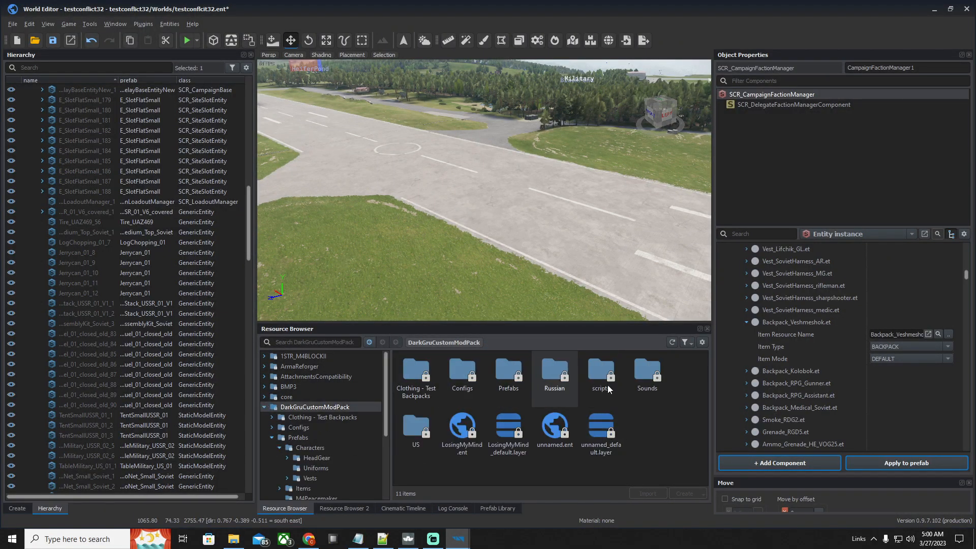
double_click(428, 418)
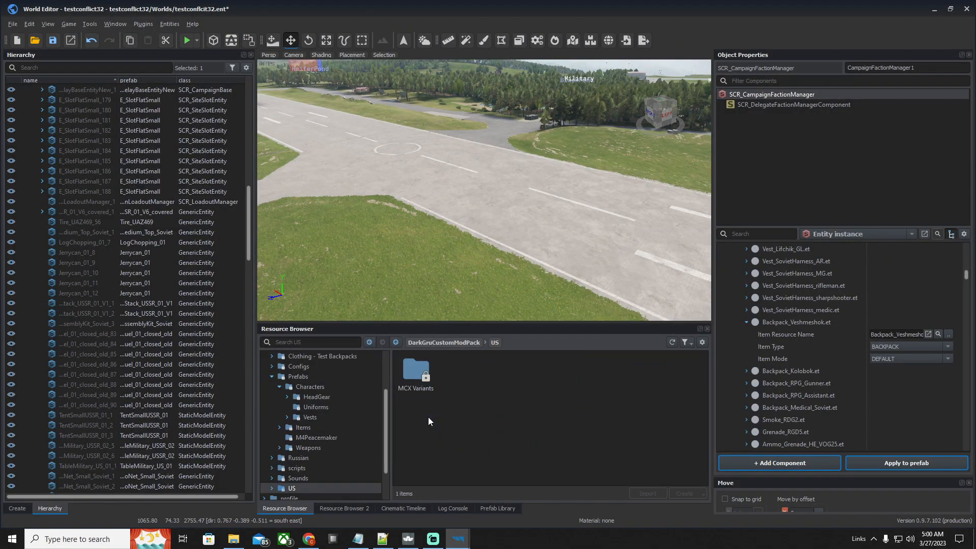
left_click(370, 342)
double_click(404, 381)
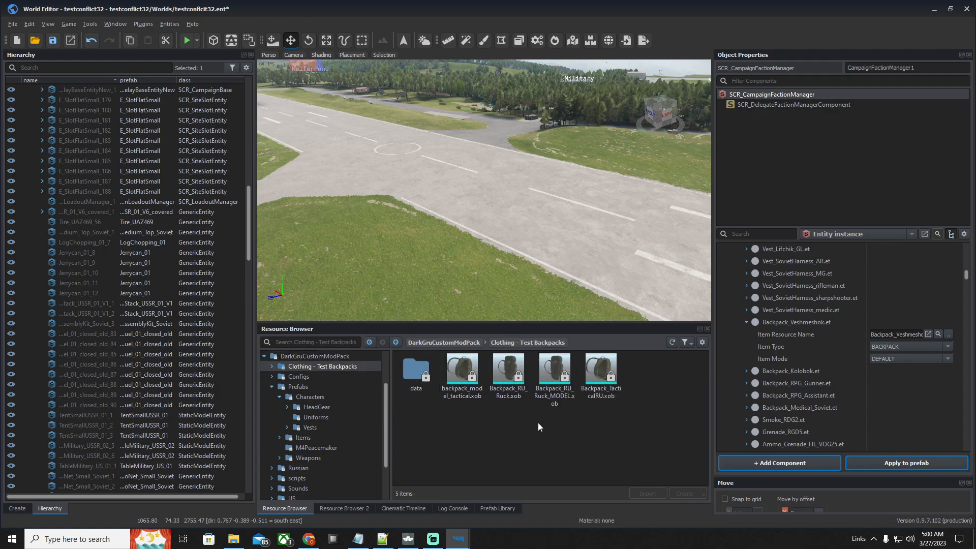
right_click_drag(575, 191, 473, 184)
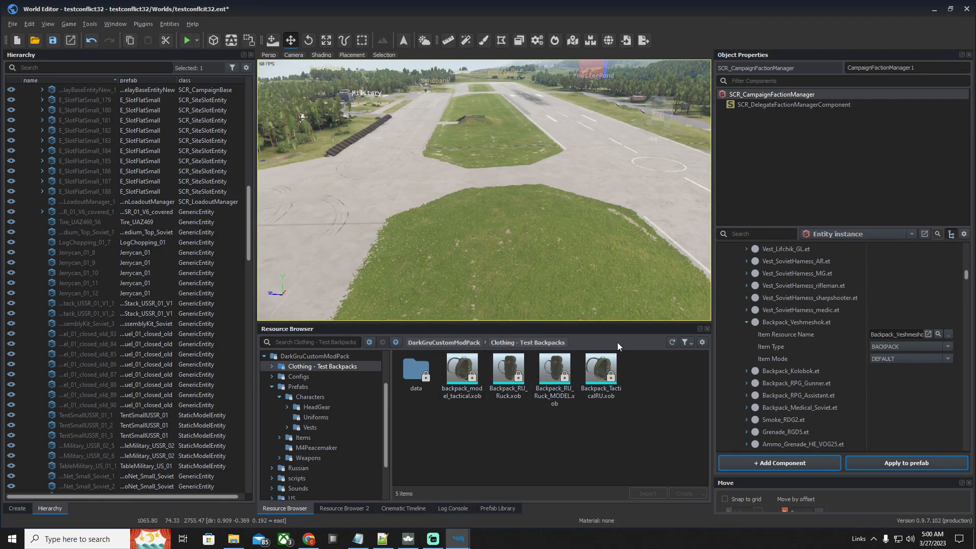
right_click_drag(585, 310, 556, 247)
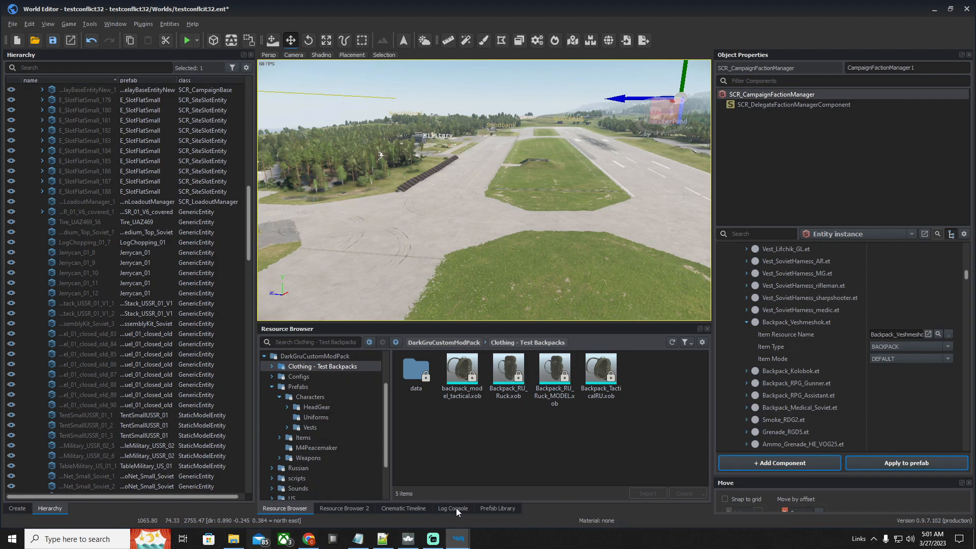
Switch to Arma Reforger, confirm the DarkGru - RU Overhaul Pack update to 1.0.44, and start downloading Reds Conflict with that dependency
left_click(408, 539)
left_click(656, 355)
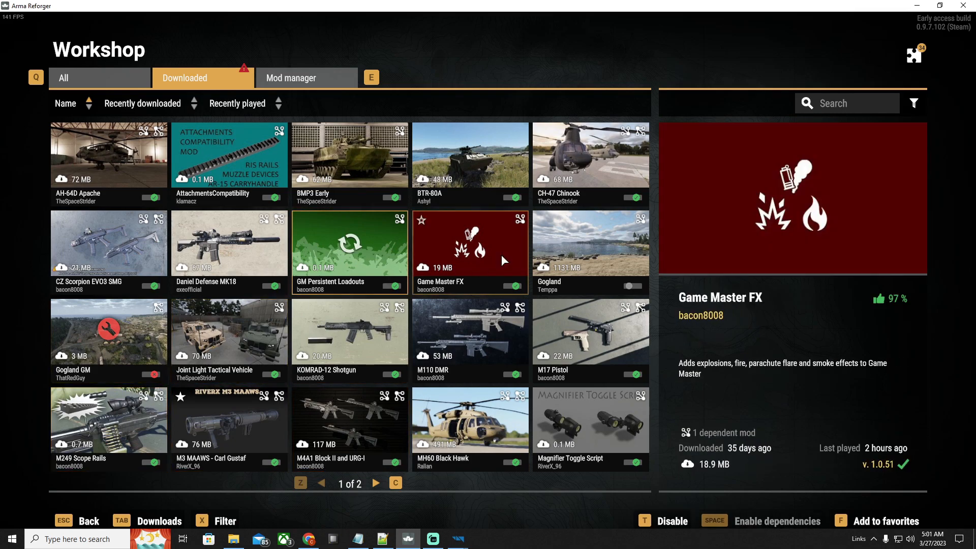
left_click(375, 482)
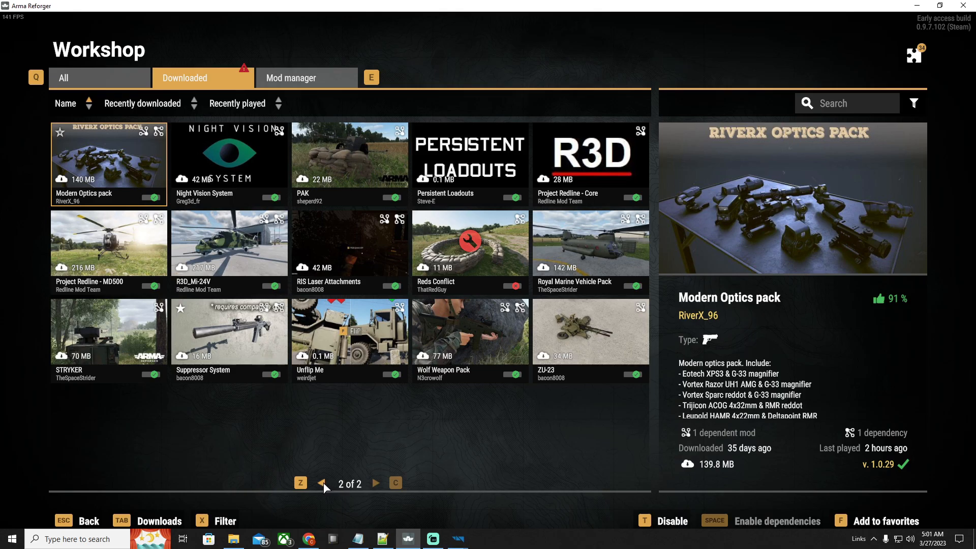
left_click(448, 318)
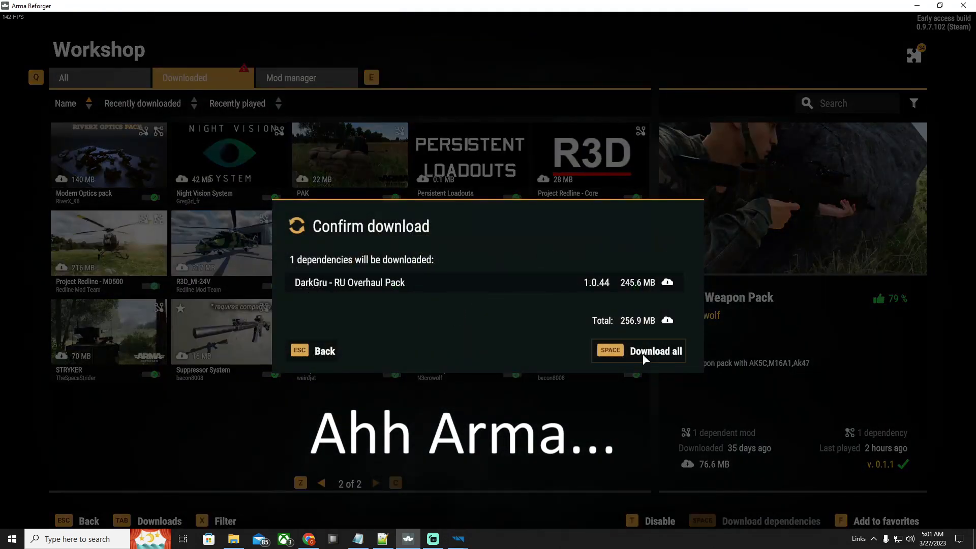
left_click(652, 351)
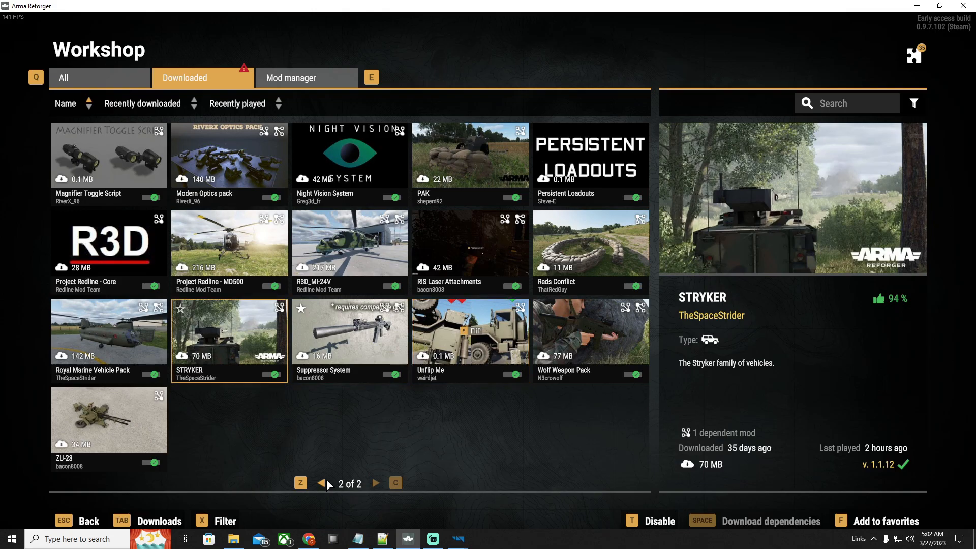
In File Explorer, copy all the mod folders from My Games\ArmaReforger\addons, leaving out the scenarioMeta file
left_click(322, 481)
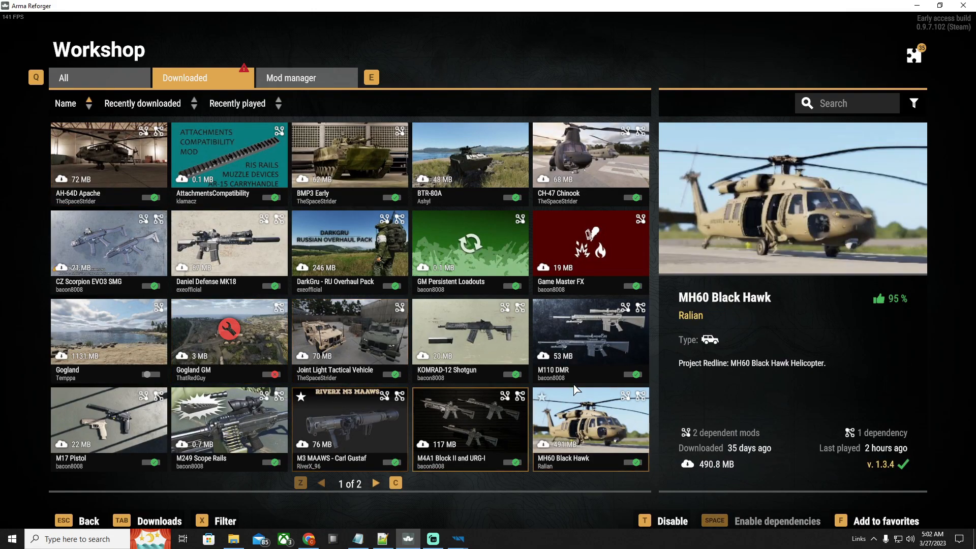
left_click(233, 538)
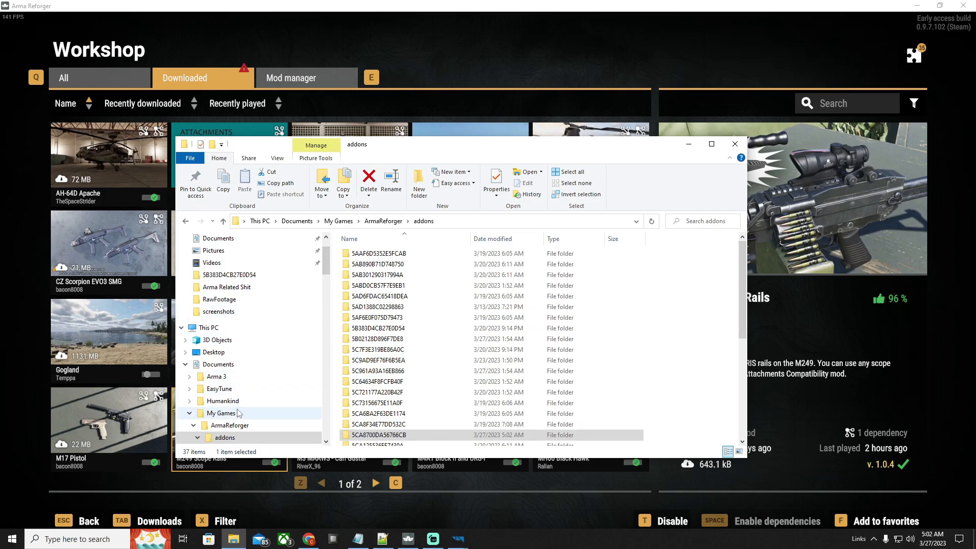
left_click(221, 413)
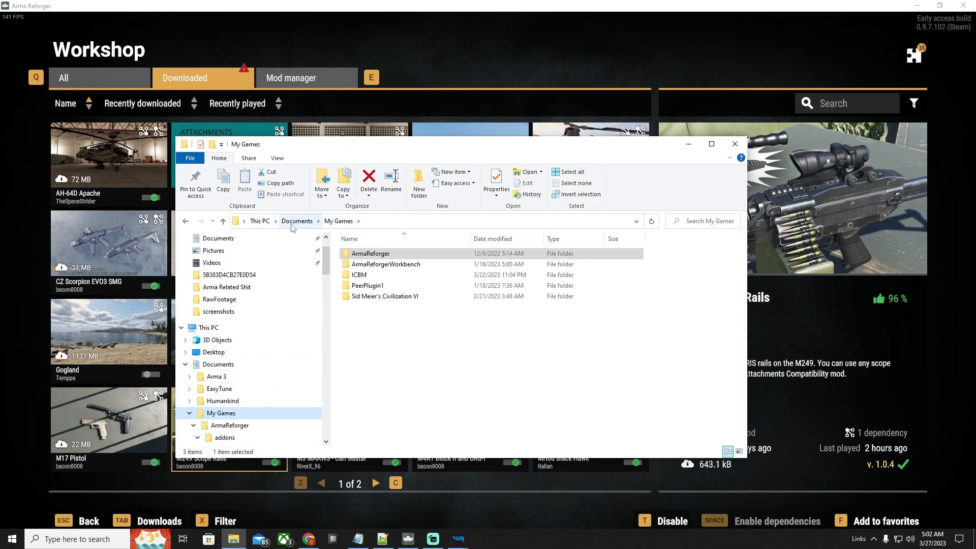
double_click(395, 254)
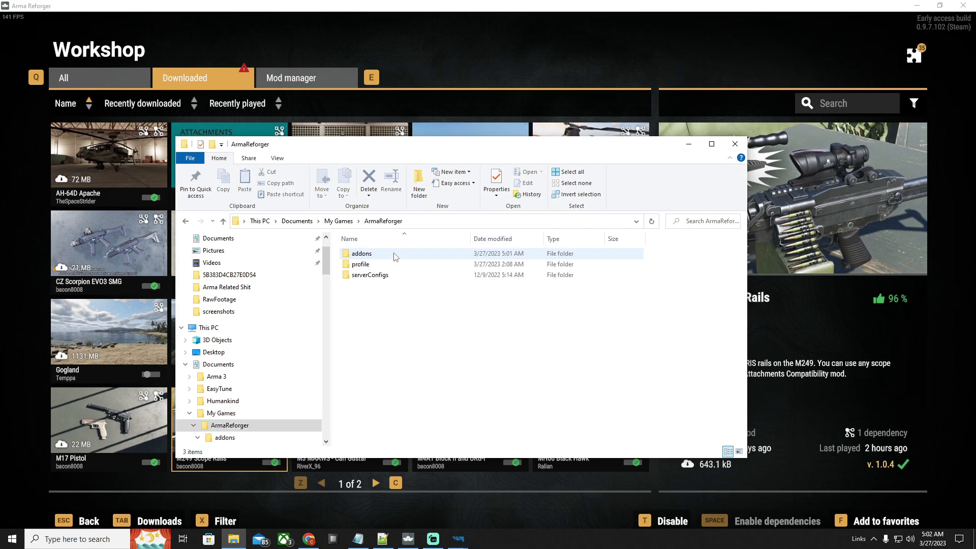
double_click(395, 254)
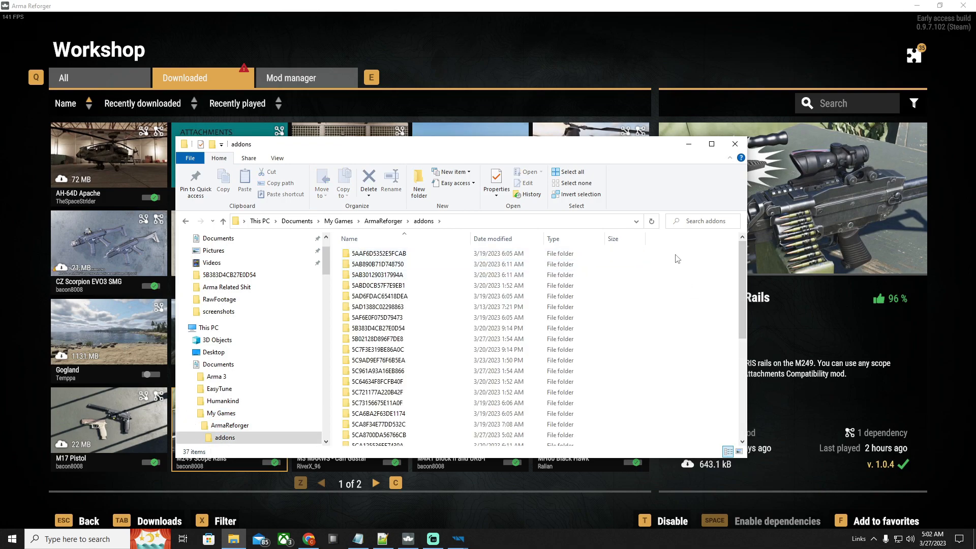
left_click_drag(647, 261, 501, 432)
right_click(604, 353)
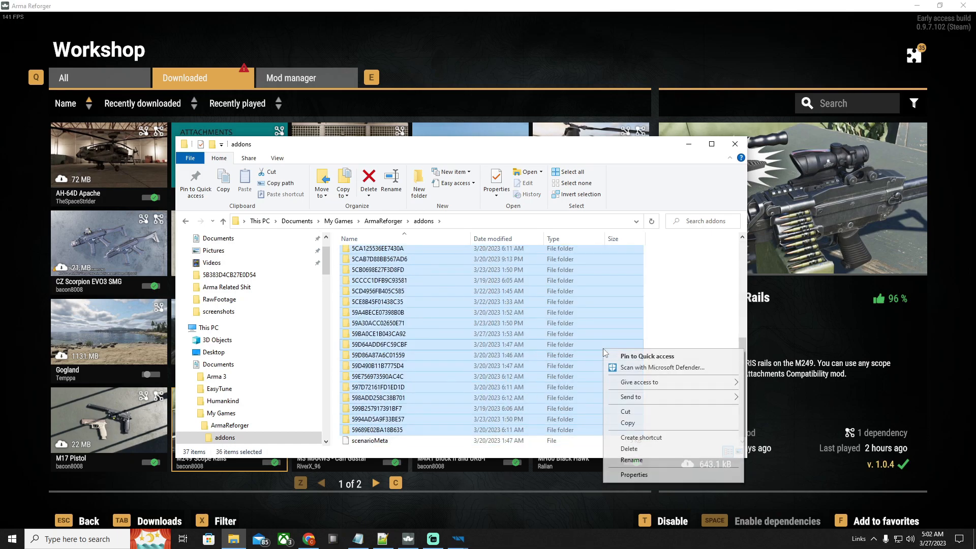
left_click(628, 423)
Try to paste the copied mod folders into My Games\ArmaReforgerWorkbench\addons, replacing the files with the same names
left_click(338, 221)
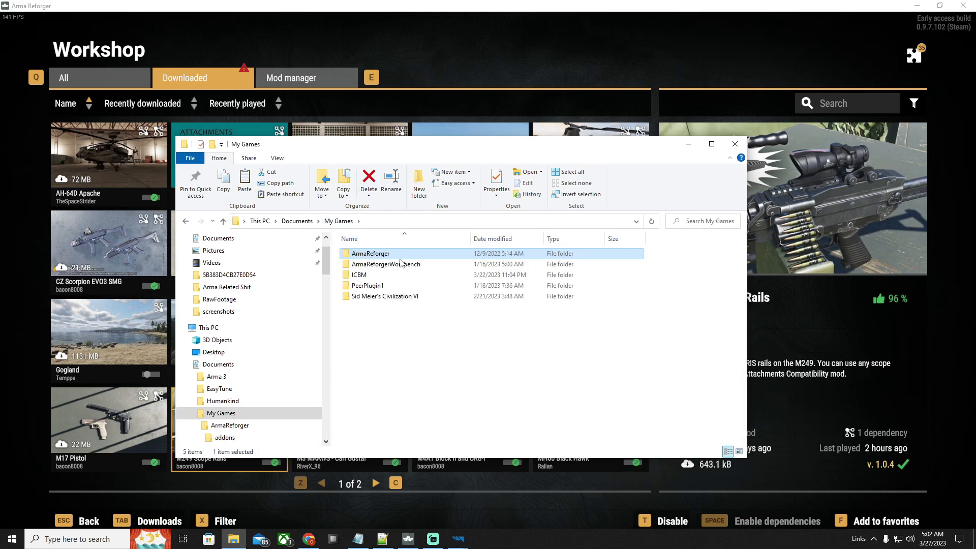
double_click(394, 262)
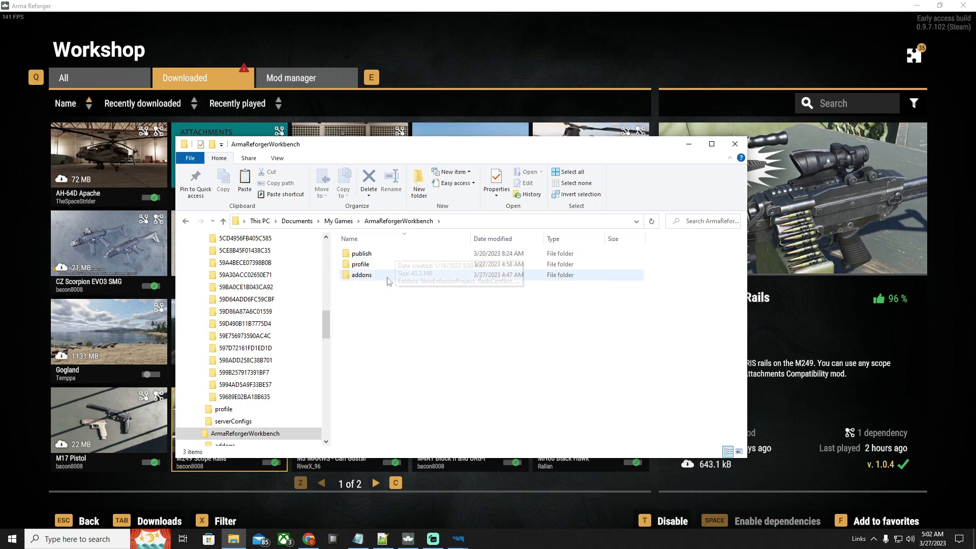
double_click(524, 275)
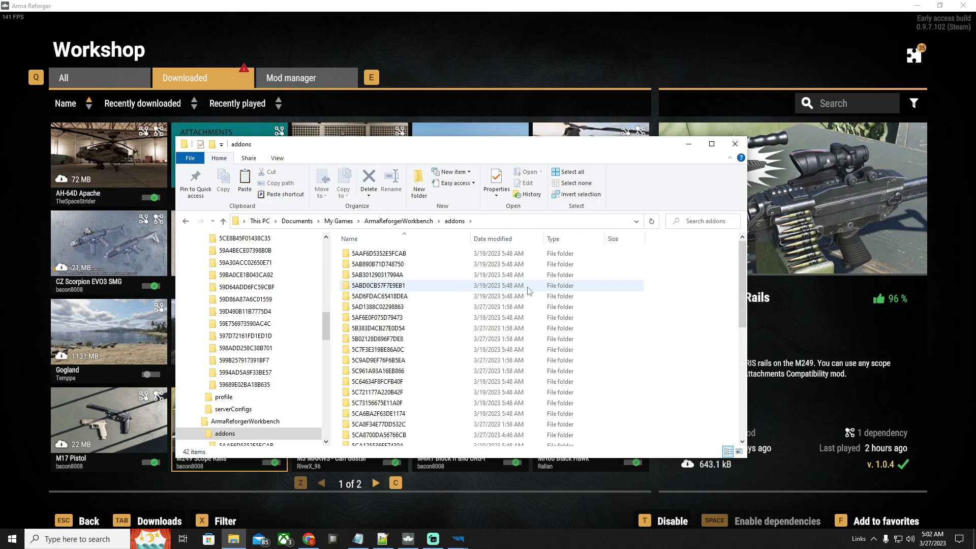
key("ctrl+v")
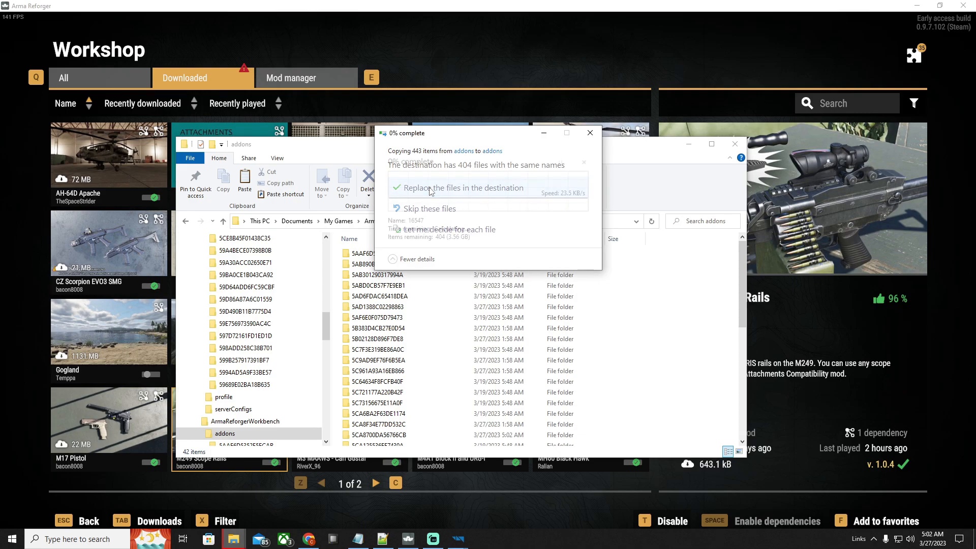
left_click(431, 191)
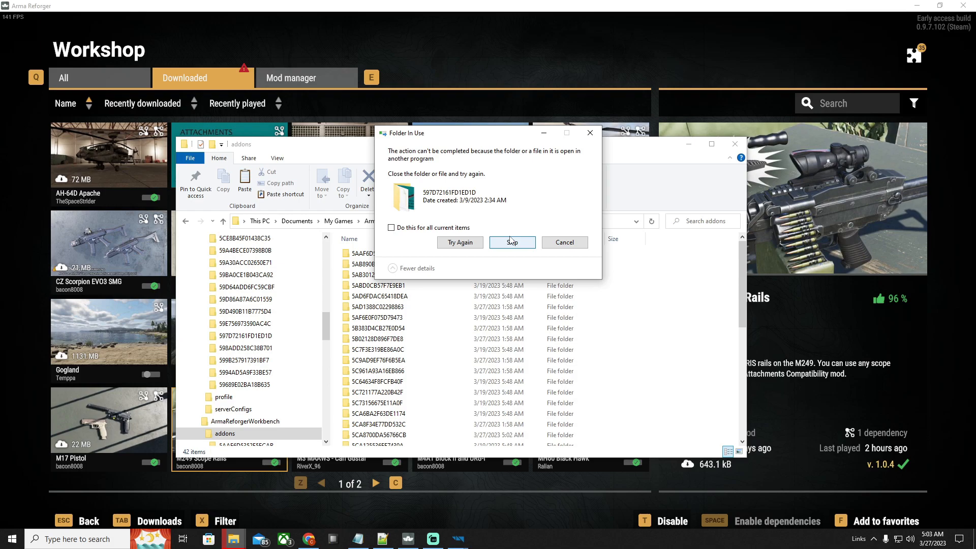
left_click(589, 137)
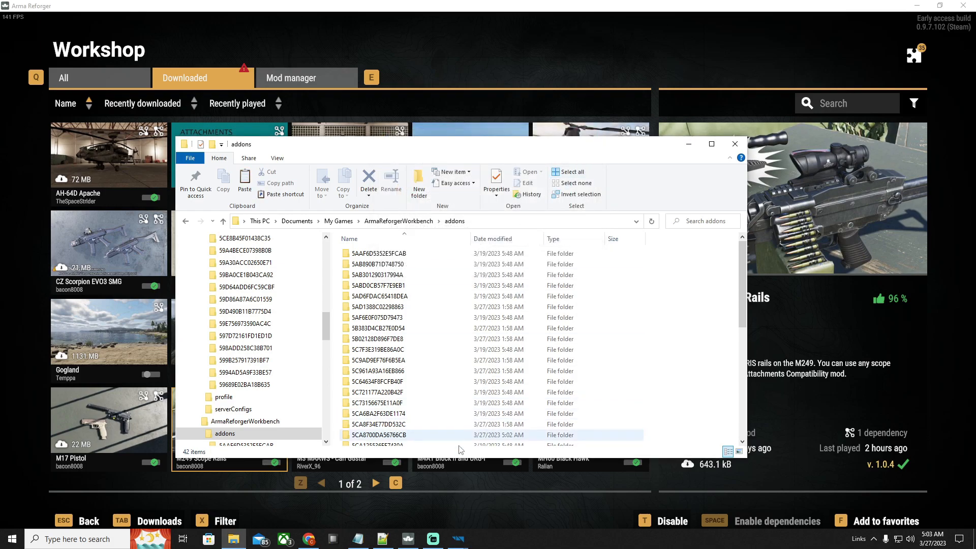
Close the Workbench and paste the mod folders into ArmaReforgerWorkbench\addons again, replacing the existing files
mouse_move(453, 543)
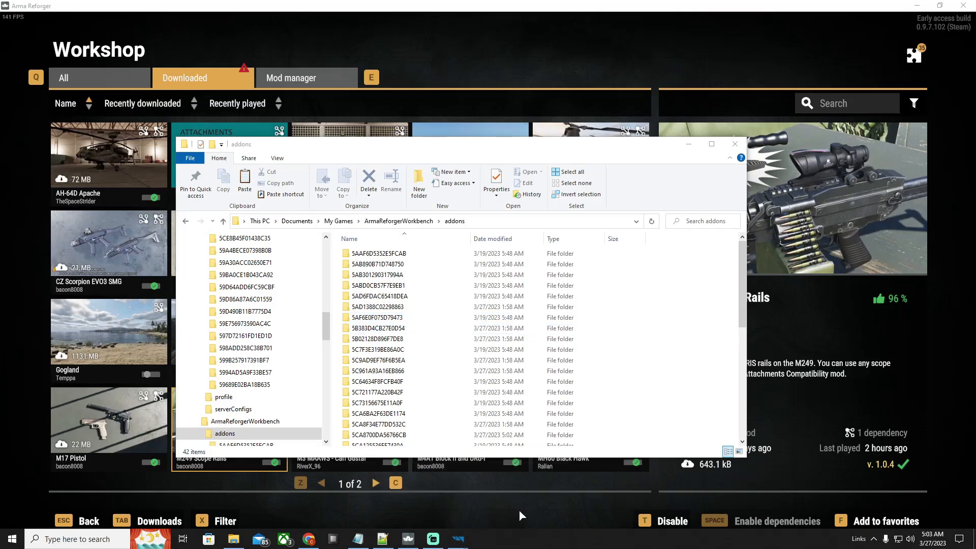
left_click(427, 501)
left_click(344, 324)
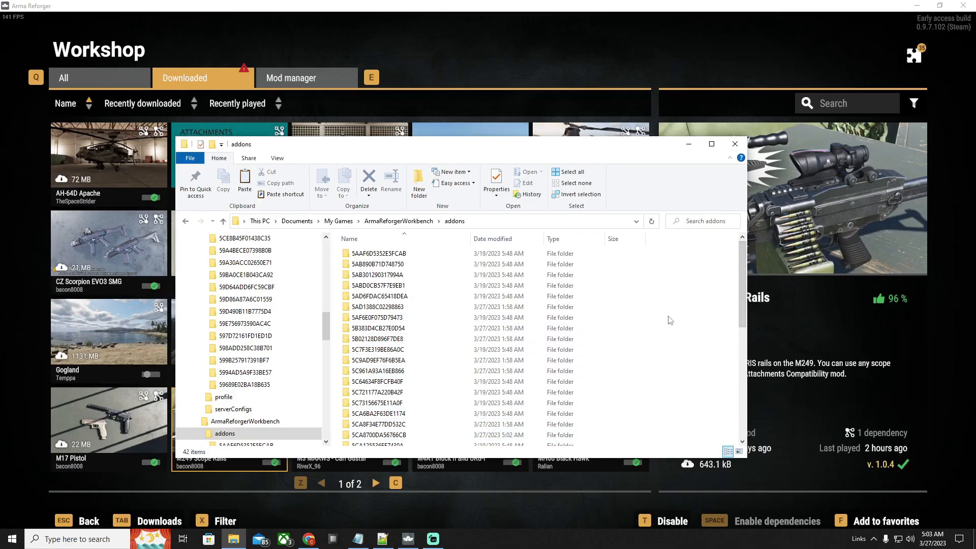
key("ctrl+v")
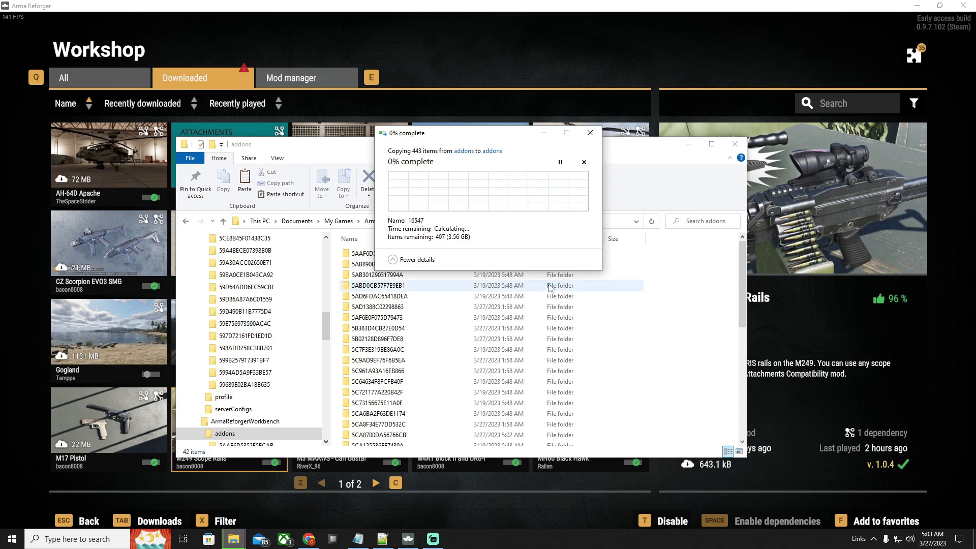
left_click(472, 190)
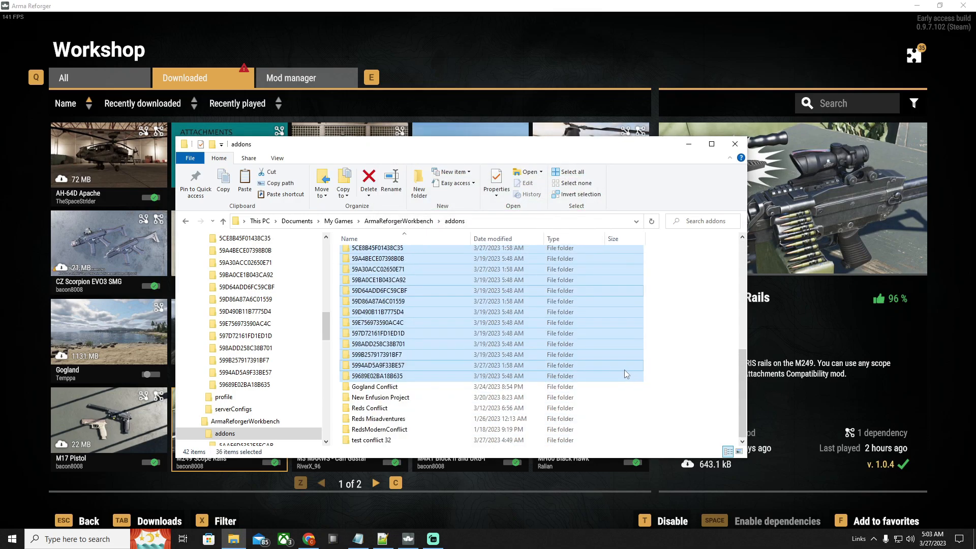
left_click(672, 377)
scroll(672, 377, "up", 8)
Launch Arma Reforger Tools with the test conflict 32 project and open its world testconflcit32.ent
left_click(917, 6)
double_click(907, 26)
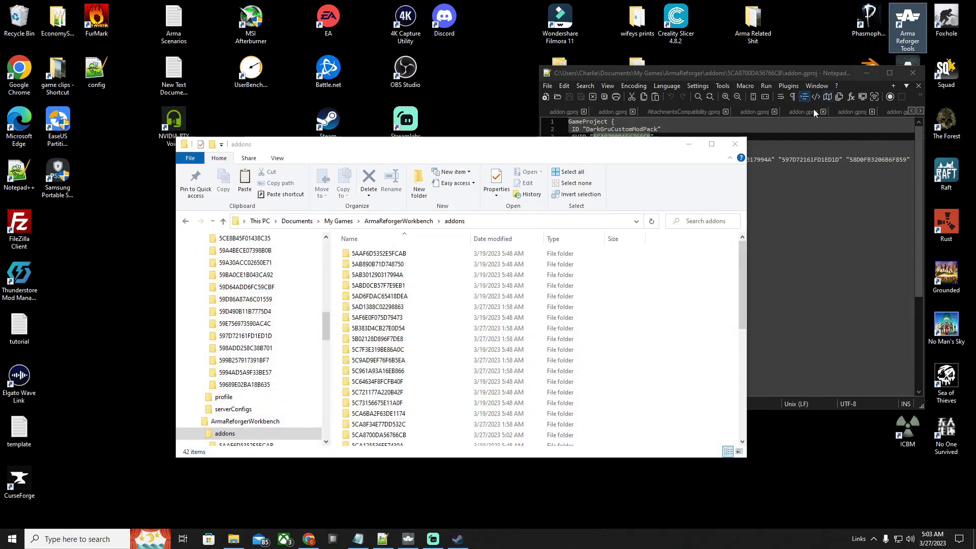
left_click(644, 354)
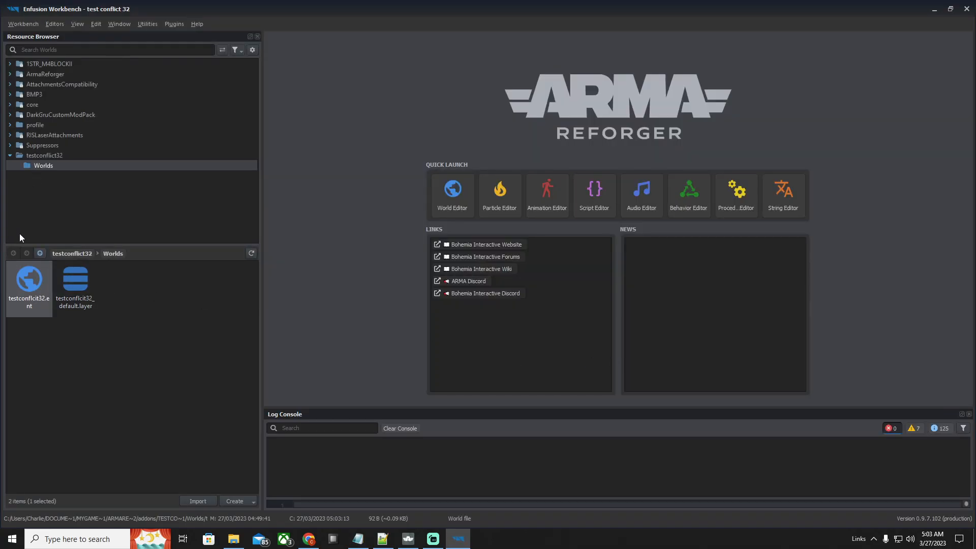
double_click(38, 297)
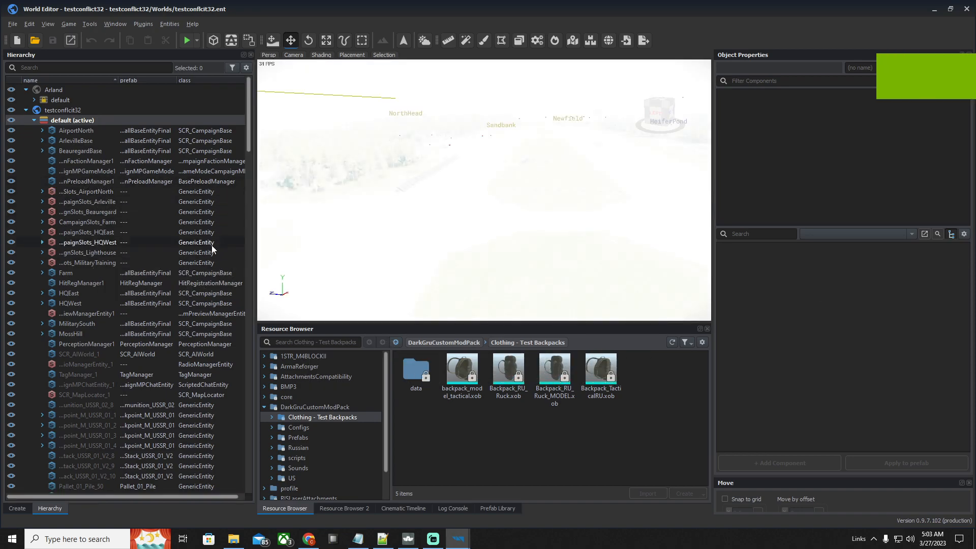
Examine the updated DarkGruCustomModPack folder and the USSR faction's arsenal items in the campaign faction manager
left_click(330, 407)
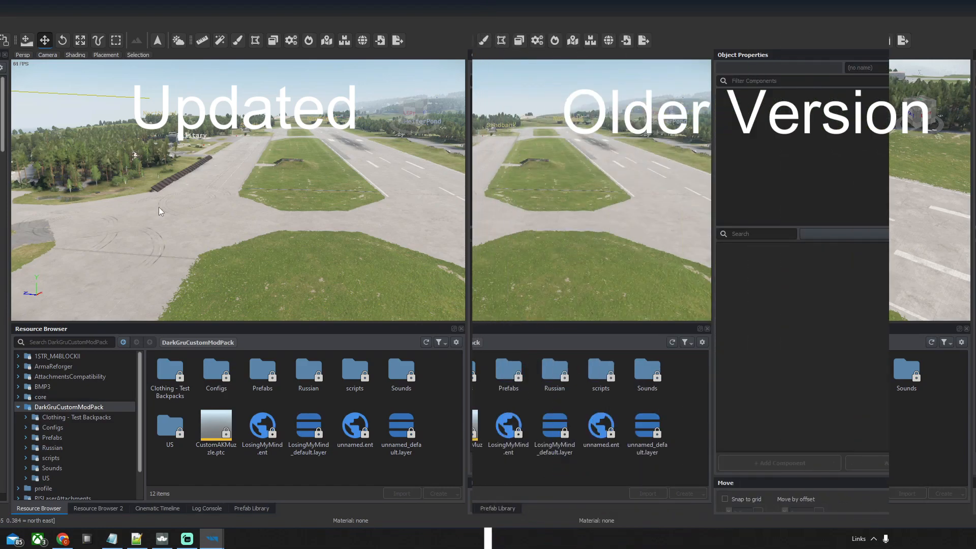
scroll(786, 336, "down", 15)
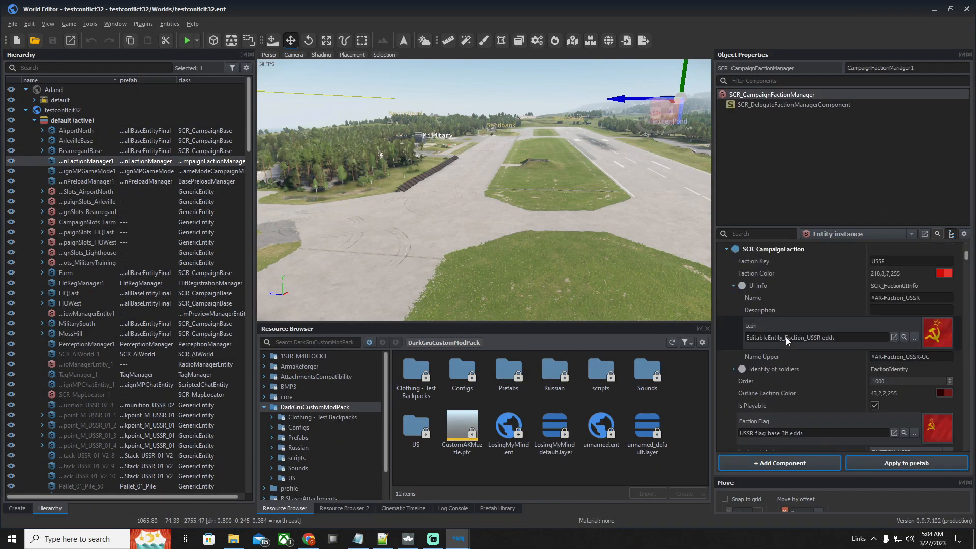
scroll(786, 336, "down", 10)
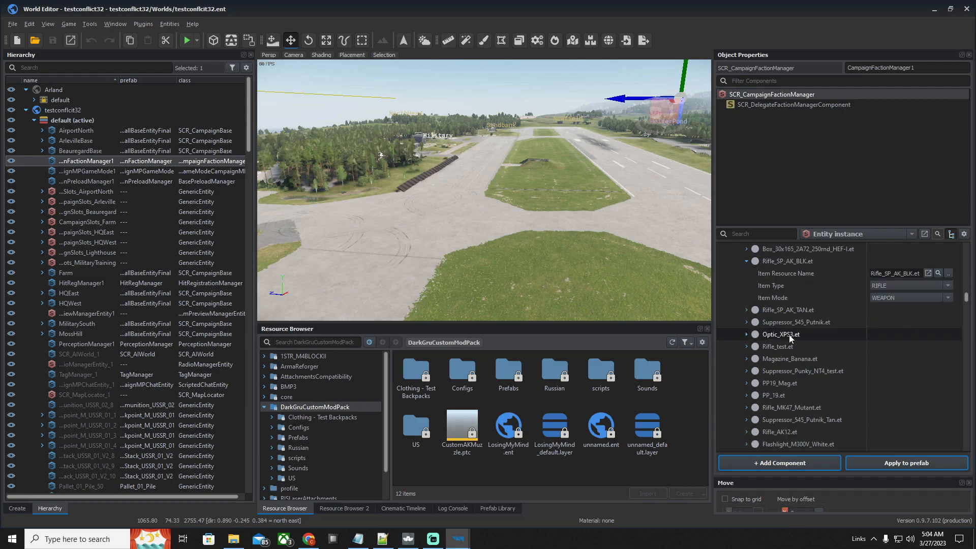
scroll(850, 382, "down", 10)
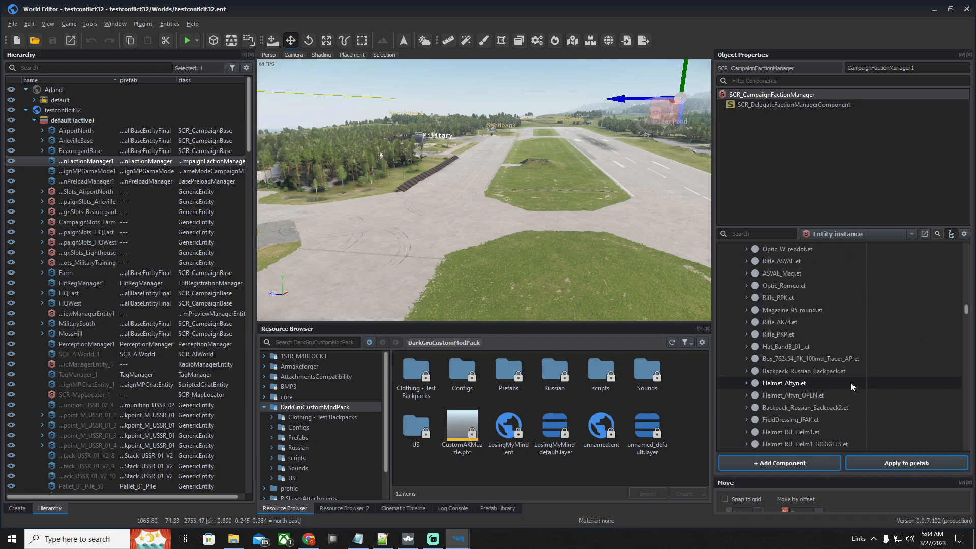
scroll(850, 382, "down", 1)
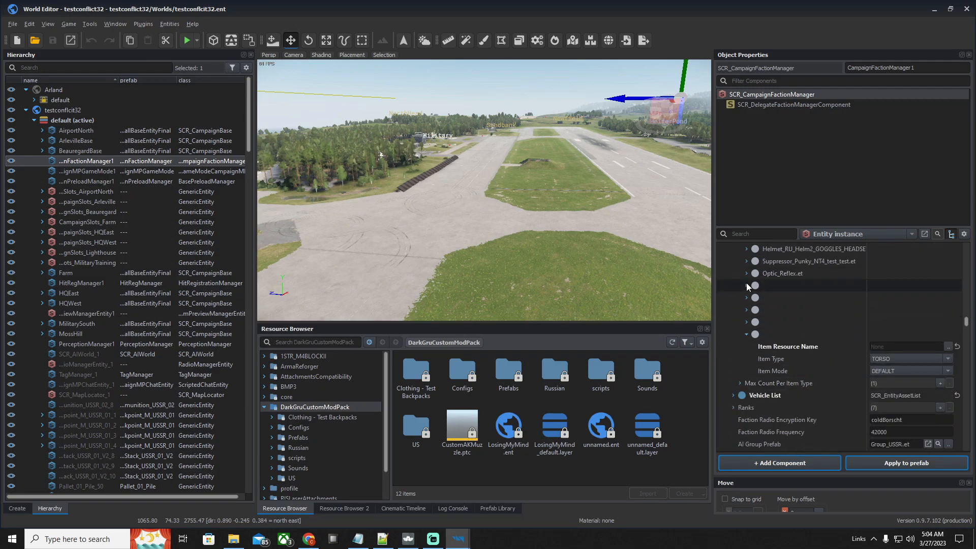
scroll(774, 355, "up", 3)
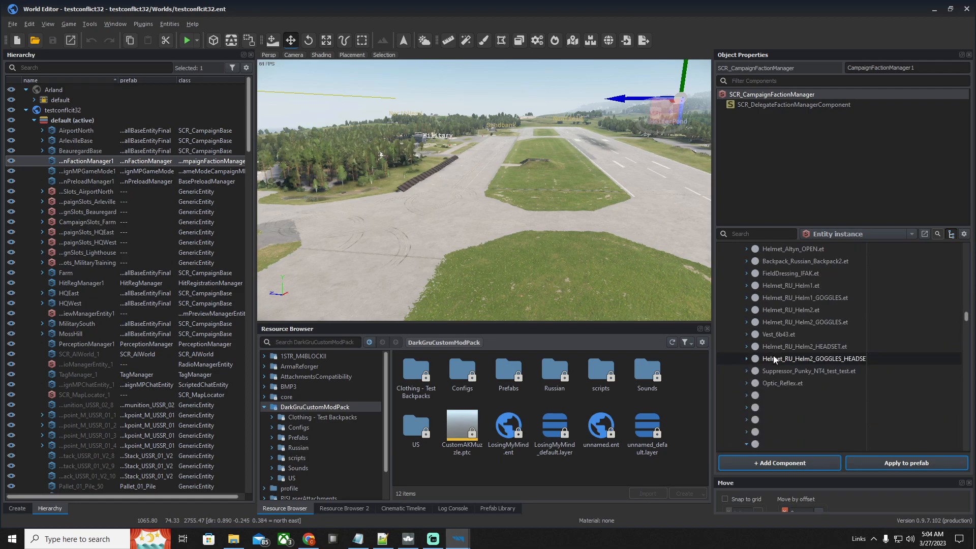
scroll(806, 389, "up", 3)
scroll(806, 387, "up", 5)
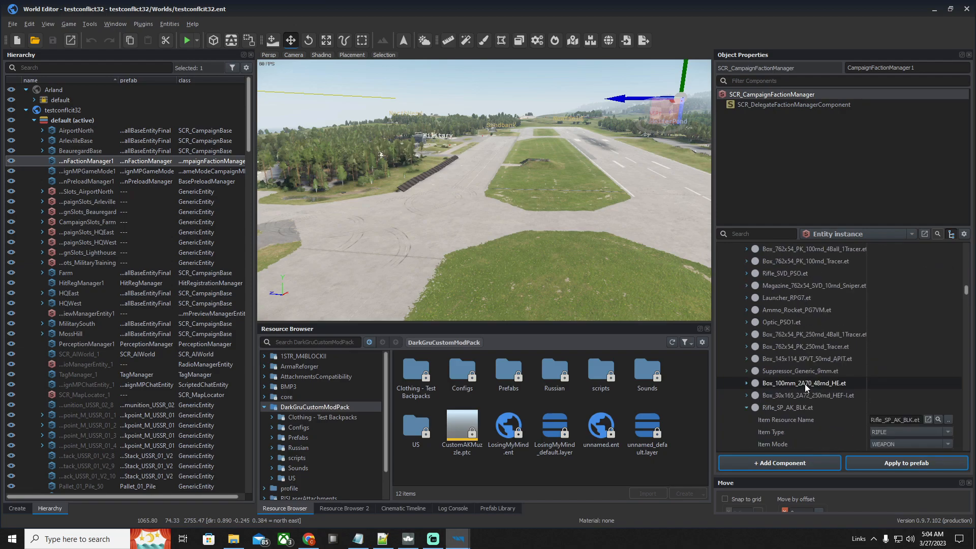
scroll(804, 384, "up", 5)
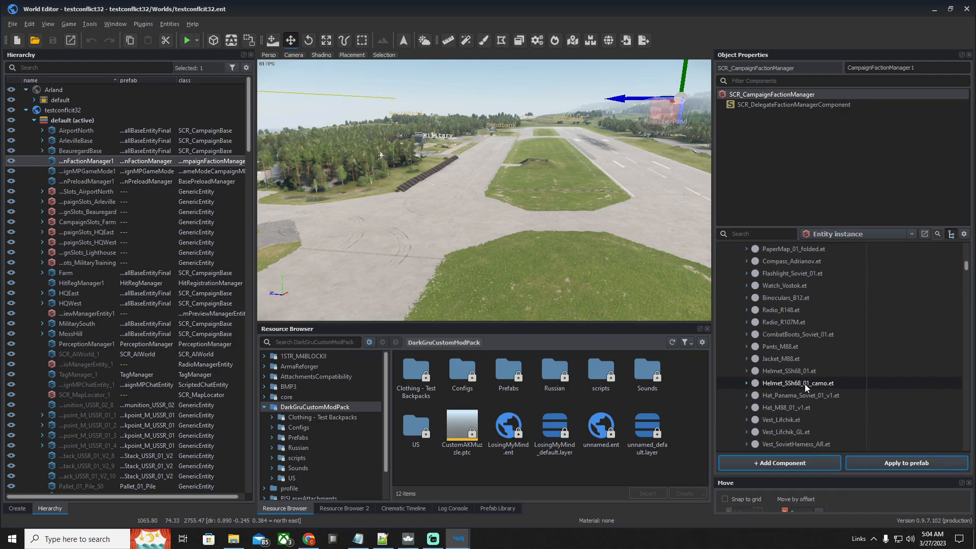
scroll(804, 383, "up", 2)
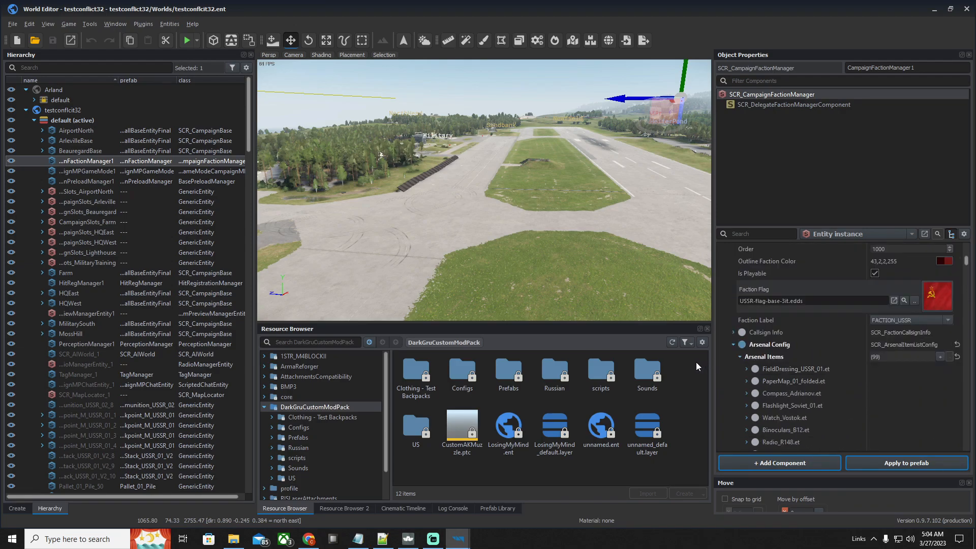
scroll(489, 286, "down", 8)
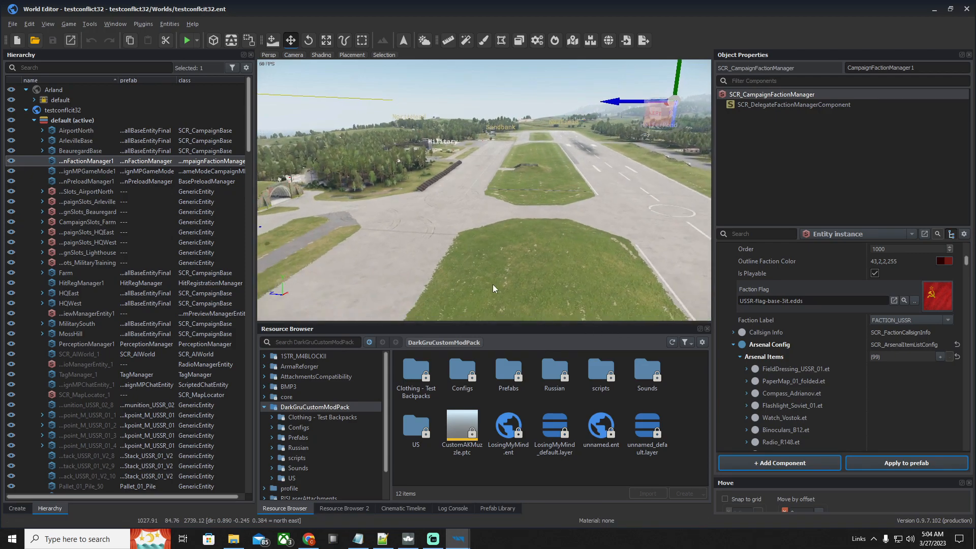
scroll(512, 264, "down", 5)
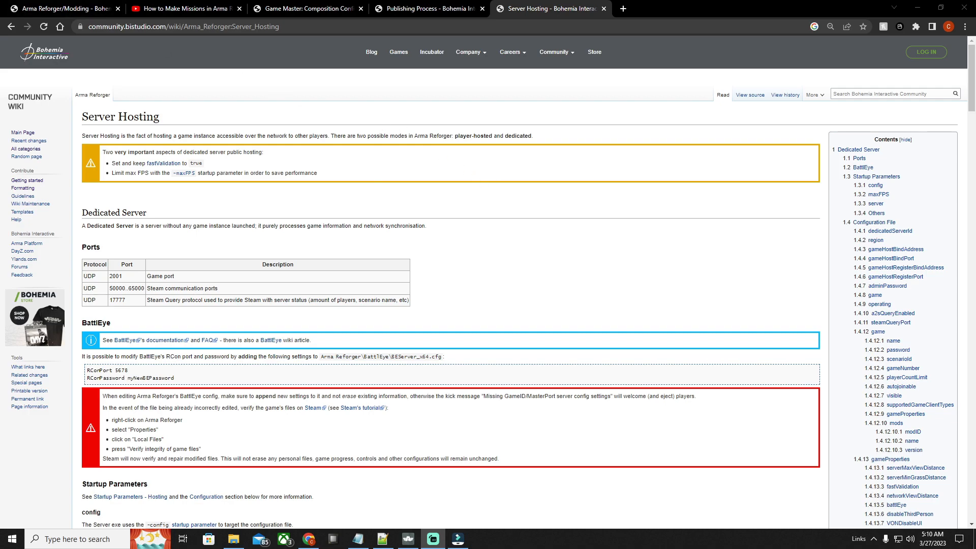
left_click(208, 539)
left_click(806, 26)
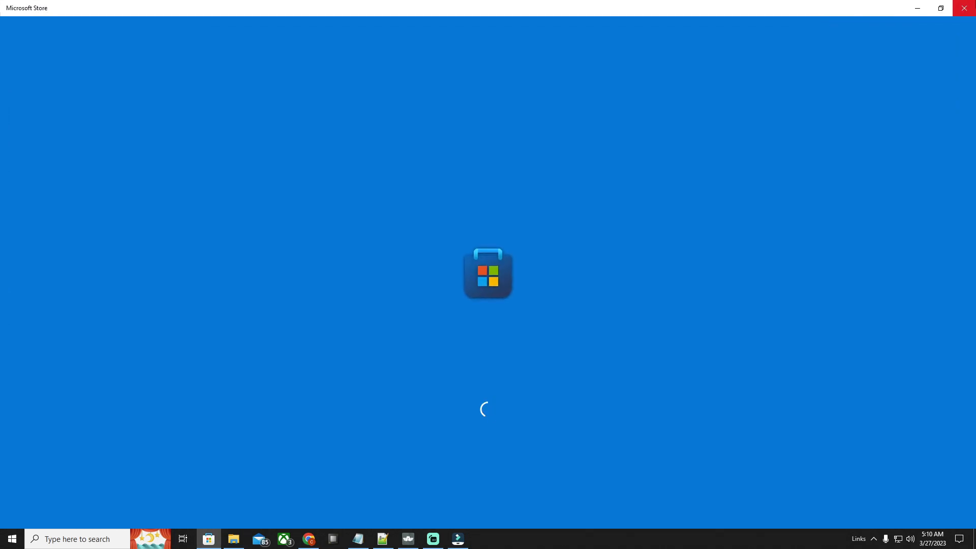
left_click(964, 8)
Look at the Tutorials and Official Tools subcategories of the Arma Reforger/Modding category in the Bohemia community wiki
left_click(44, 11)
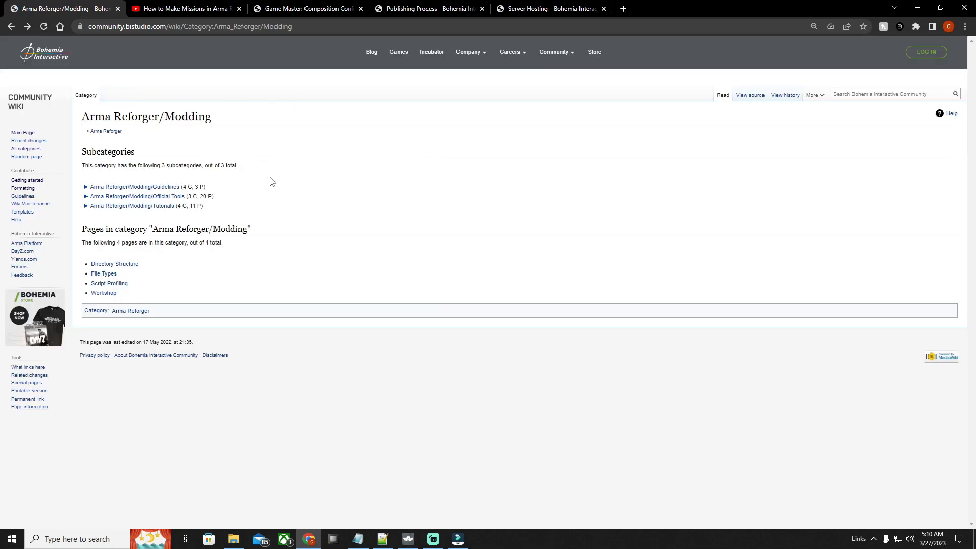
left_click(157, 206)
left_click(10, 27)
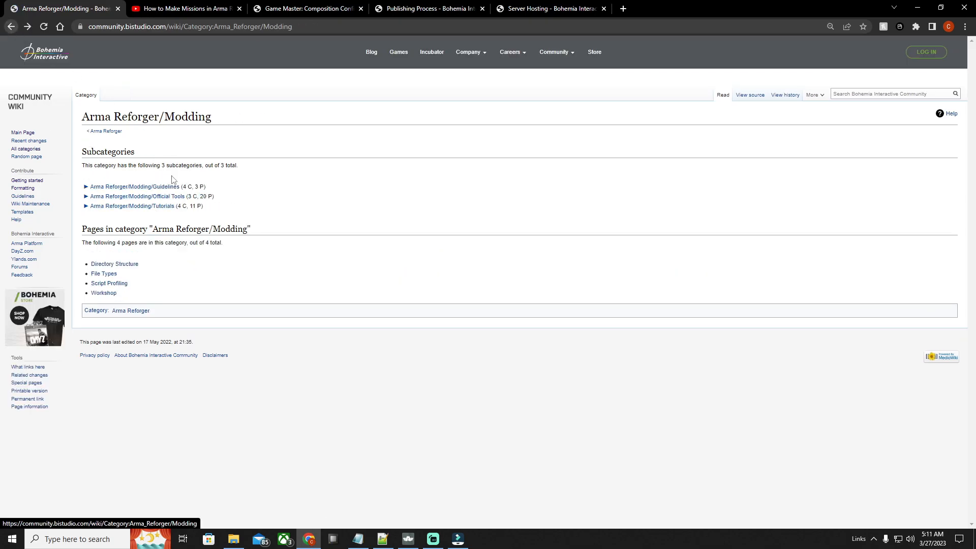
left_click(152, 197)
scroll(330, 284, "down", 2)
scroll(330, 283, "up", 2)
left_click(11, 27)
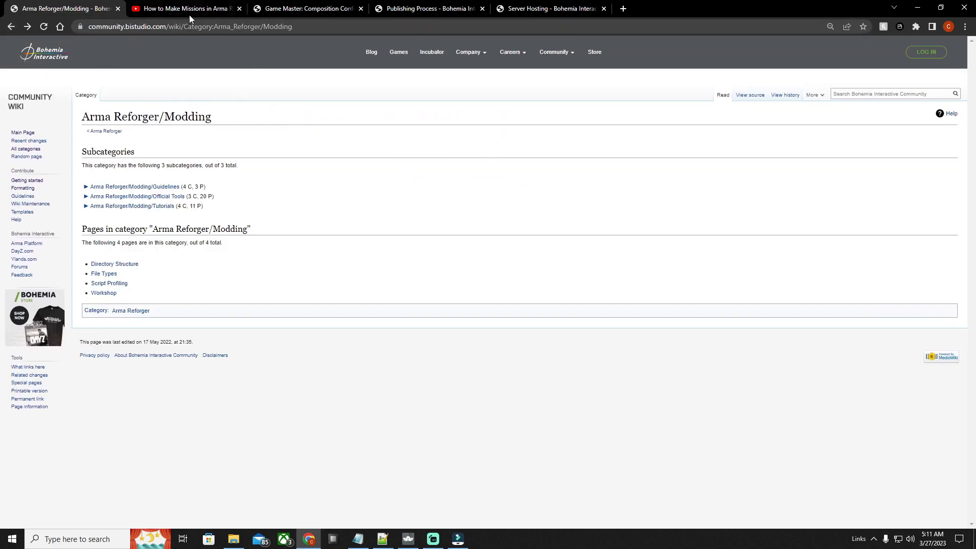
Look at the YouTube video "How to Make Missions in Arma Reforger Complete Tutorial" and its title
left_click(190, 9)
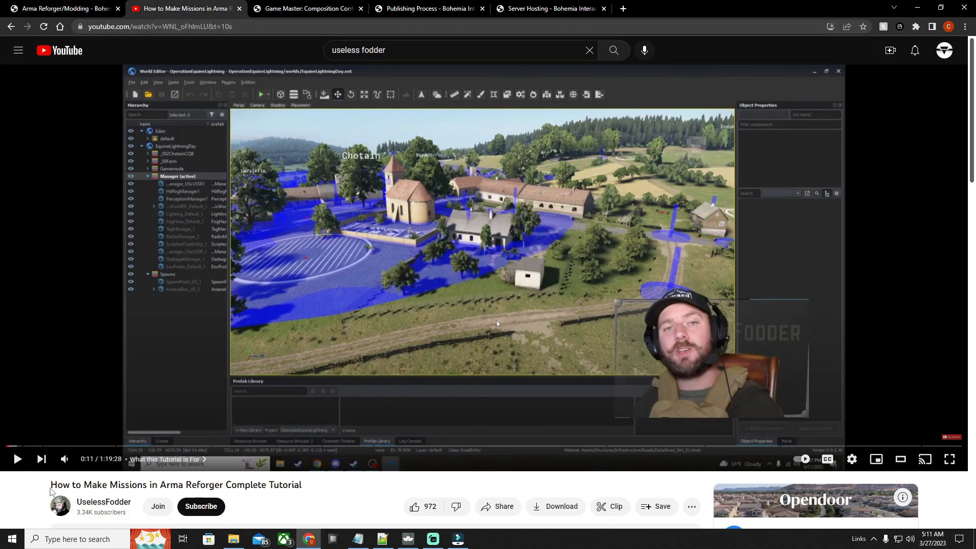
left_click_drag(47, 486, 333, 486)
left_click(354, 492)
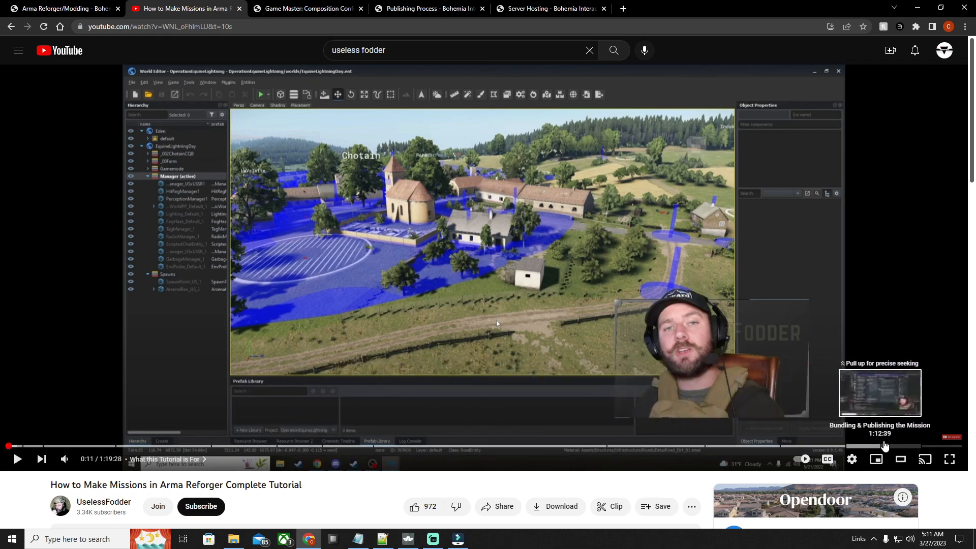
Look through the open wiki pages on Game Master compositions, the Publishing Process and Server Hosting
left_click(310, 11)
left_click(435, 11)
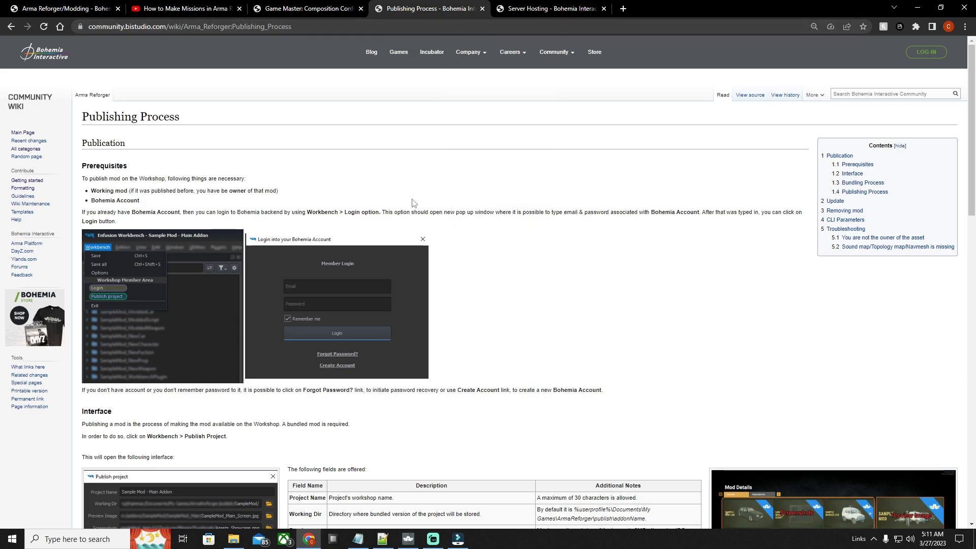
left_click(538, 11)
key("ctrl+shift+Tab")
key("ctrl+shift+Tab")
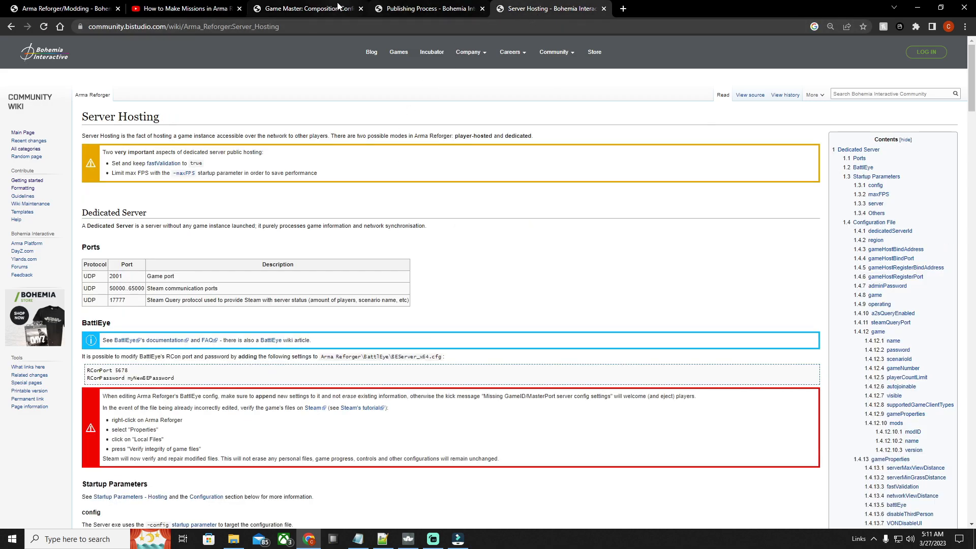